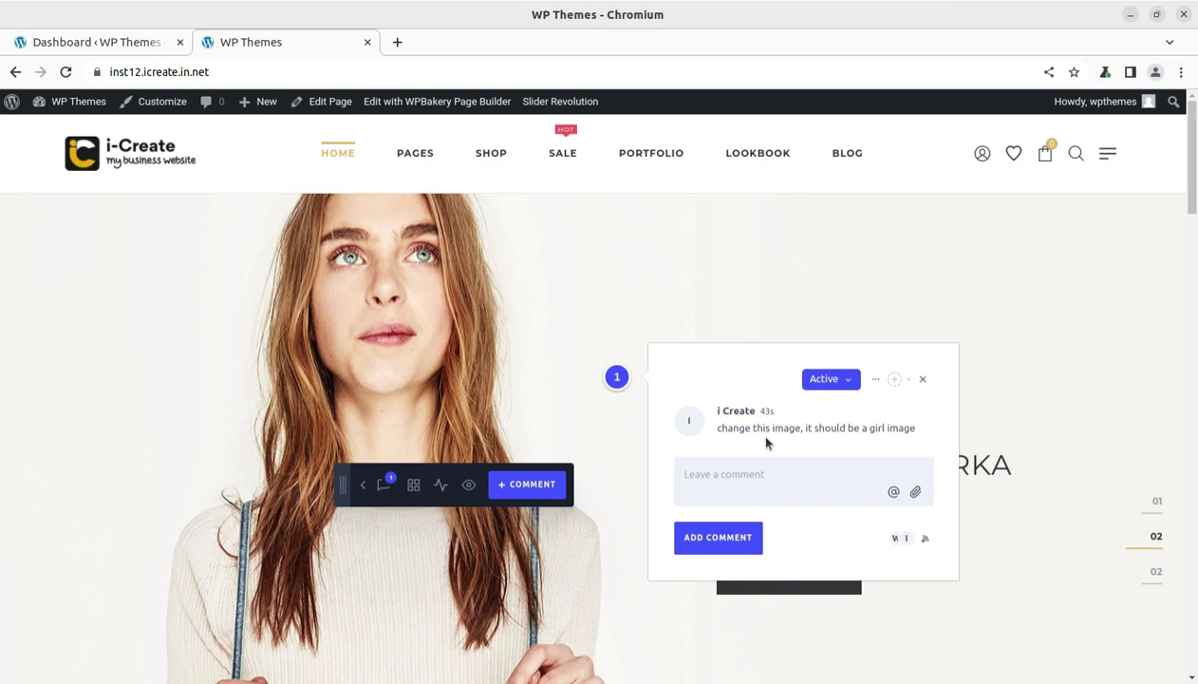
# Reply "okay, I will send another mock up" to comment 1 on the home page, accepting the spelling suggestion "mock up"
pyautogui.click(734, 483)
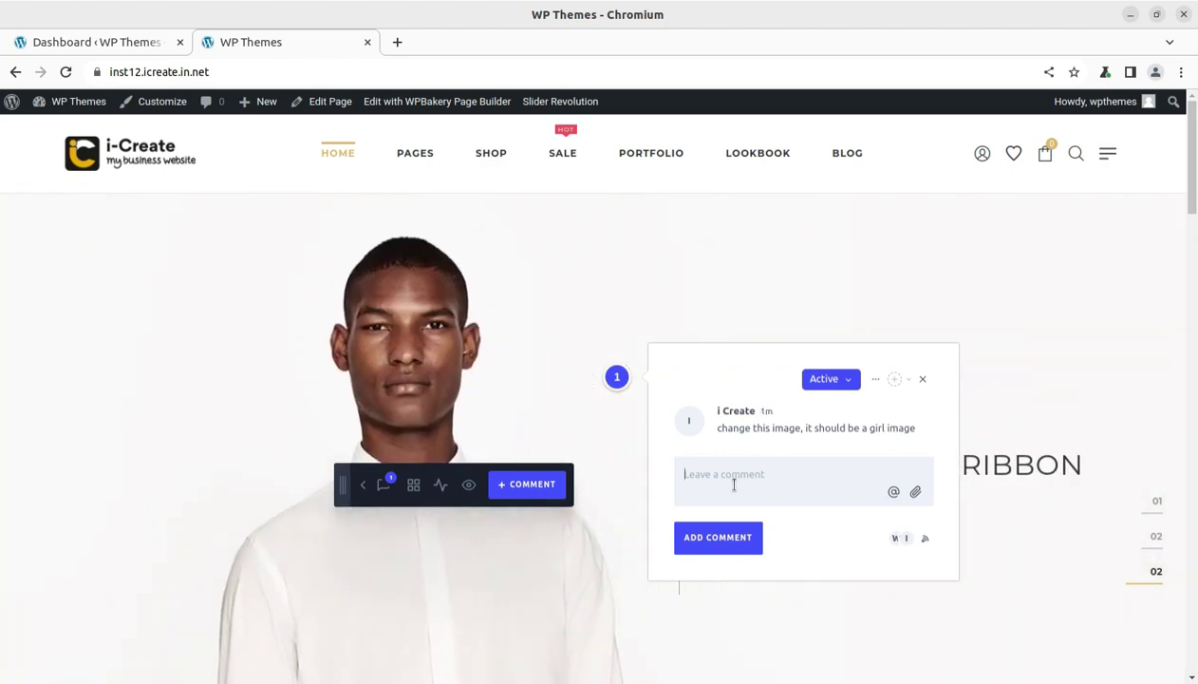
pyautogui.write('o')
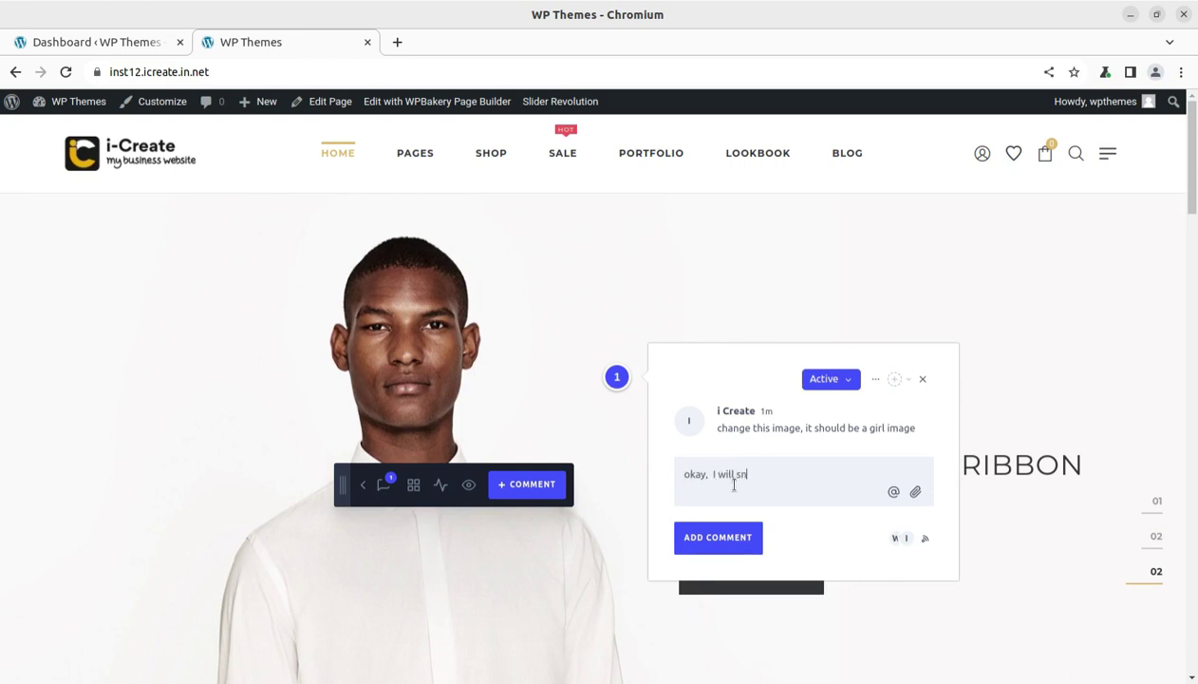
pyautogui.write('kay,  I will send another')
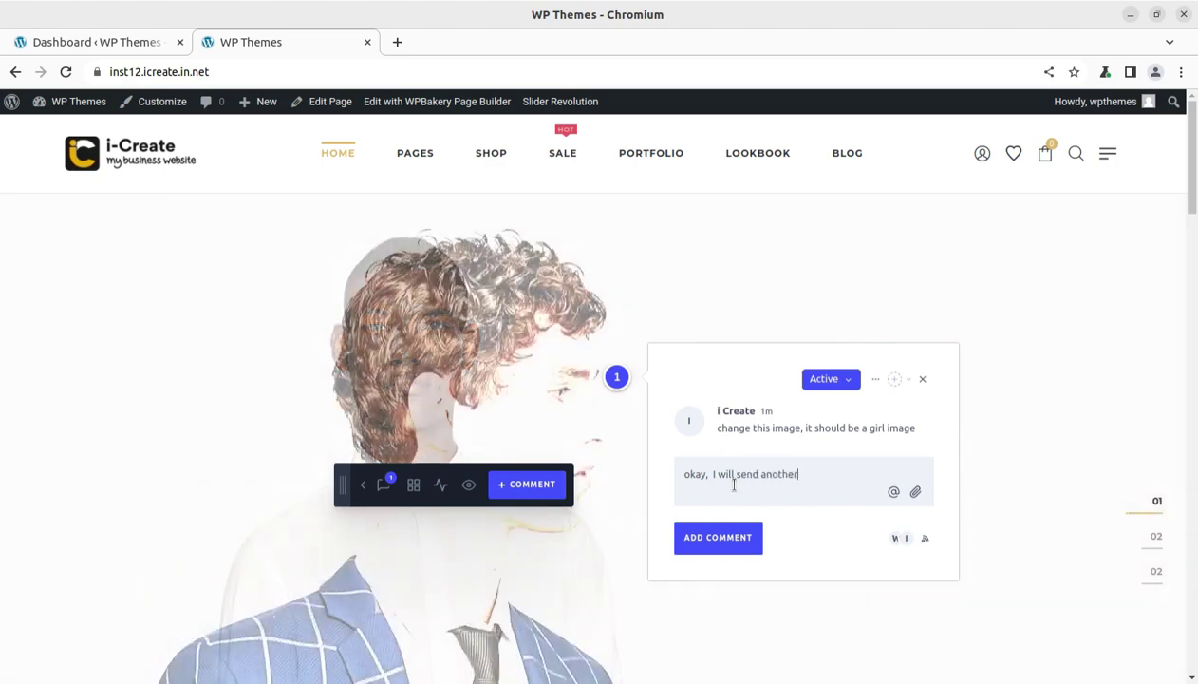
pyautogui.write(' mockup')
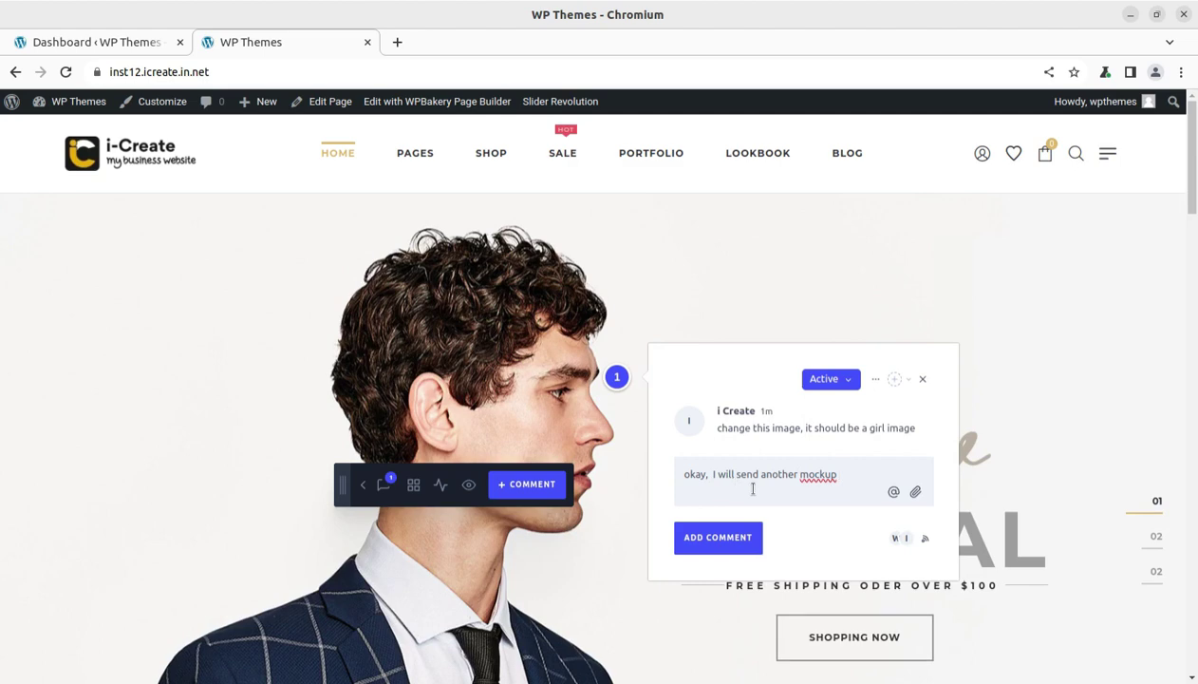
pyautogui.rightClick(819, 475)
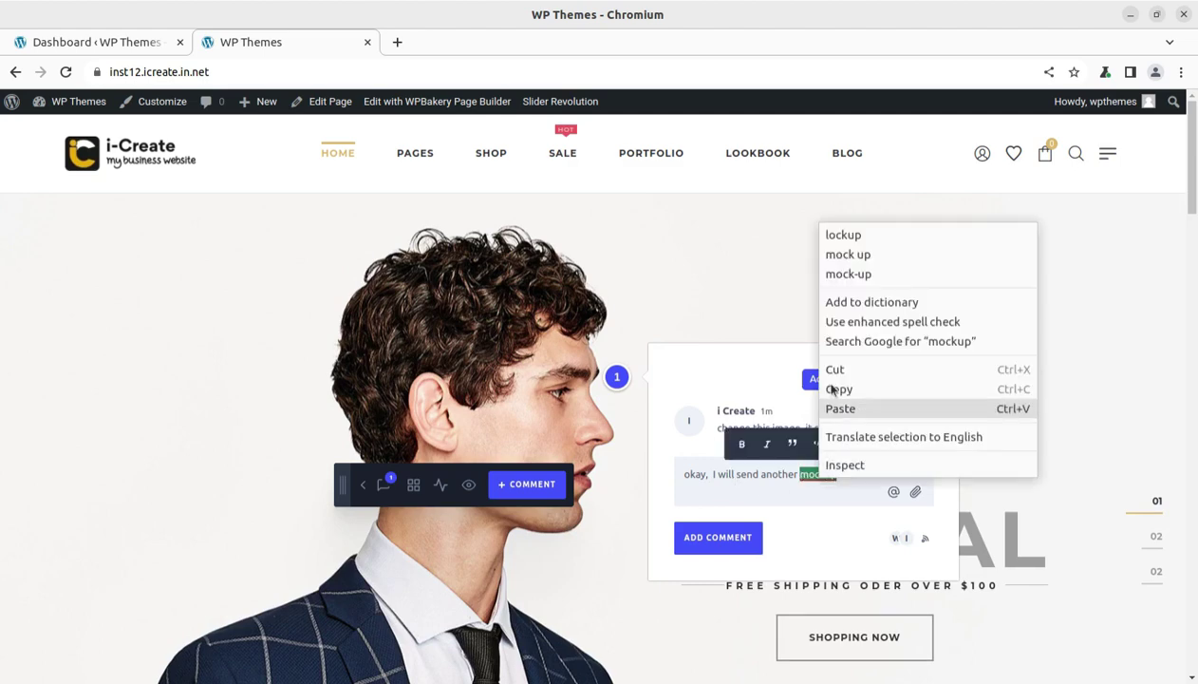
pyautogui.click(839, 253)
pyautogui.click(721, 541)
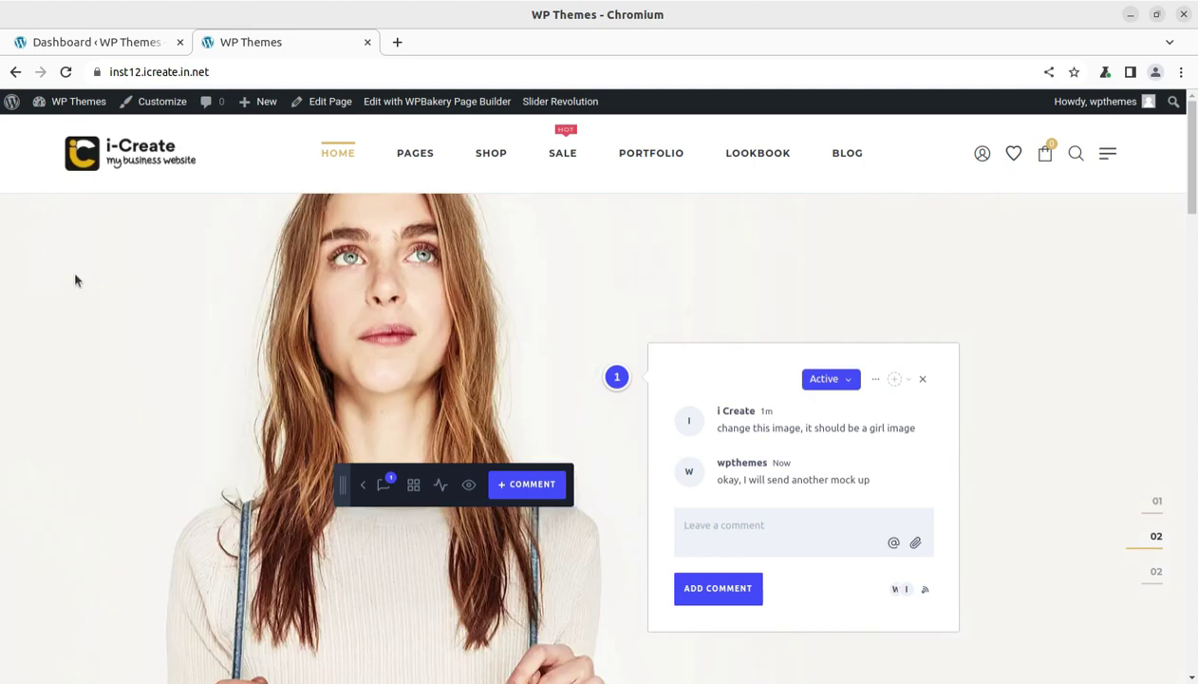
# Switch to the Brave browser window, reload the home page and open the comment 1 thread
pyautogui.click(6, 189)
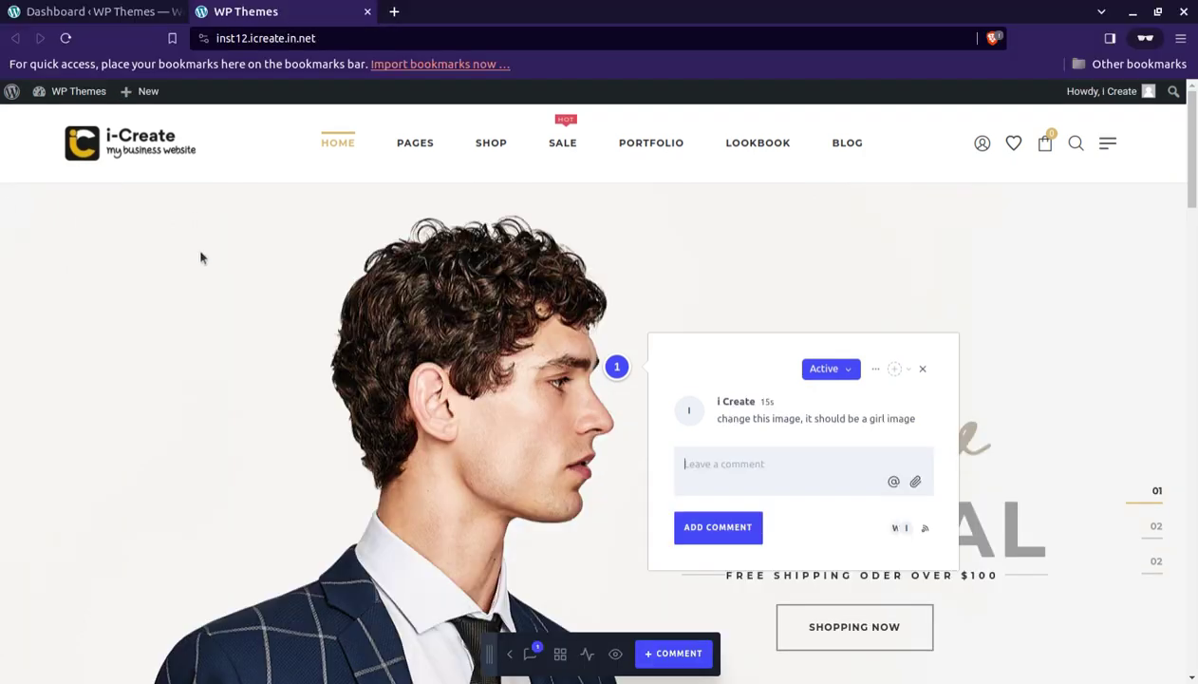
pyautogui.click(66, 38)
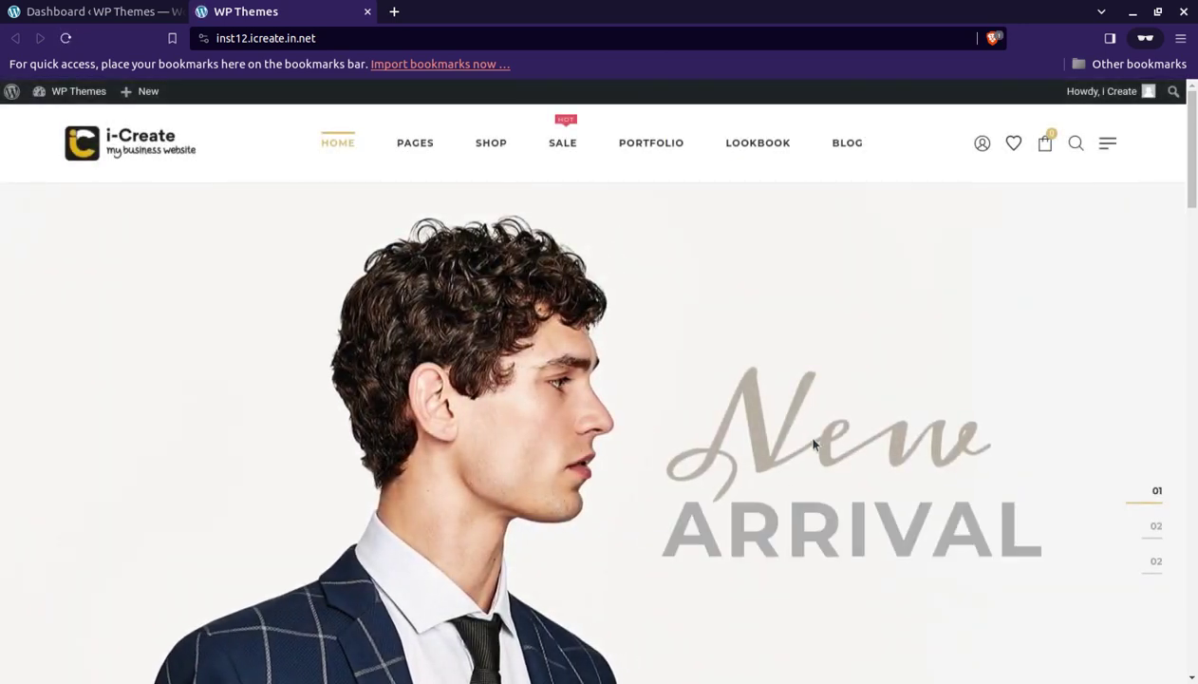
pyautogui.click(615, 368)
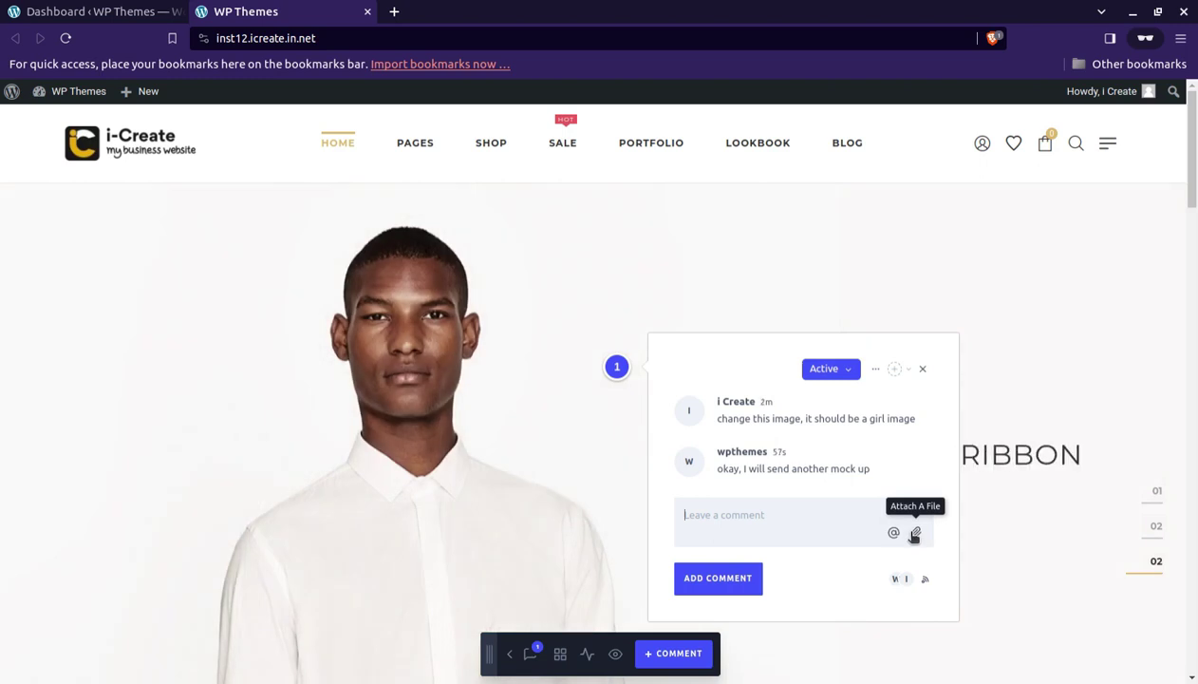
# Attach the image Logo N WebP.webp to a reply in the comment 1 thread
pyautogui.click(915, 534)
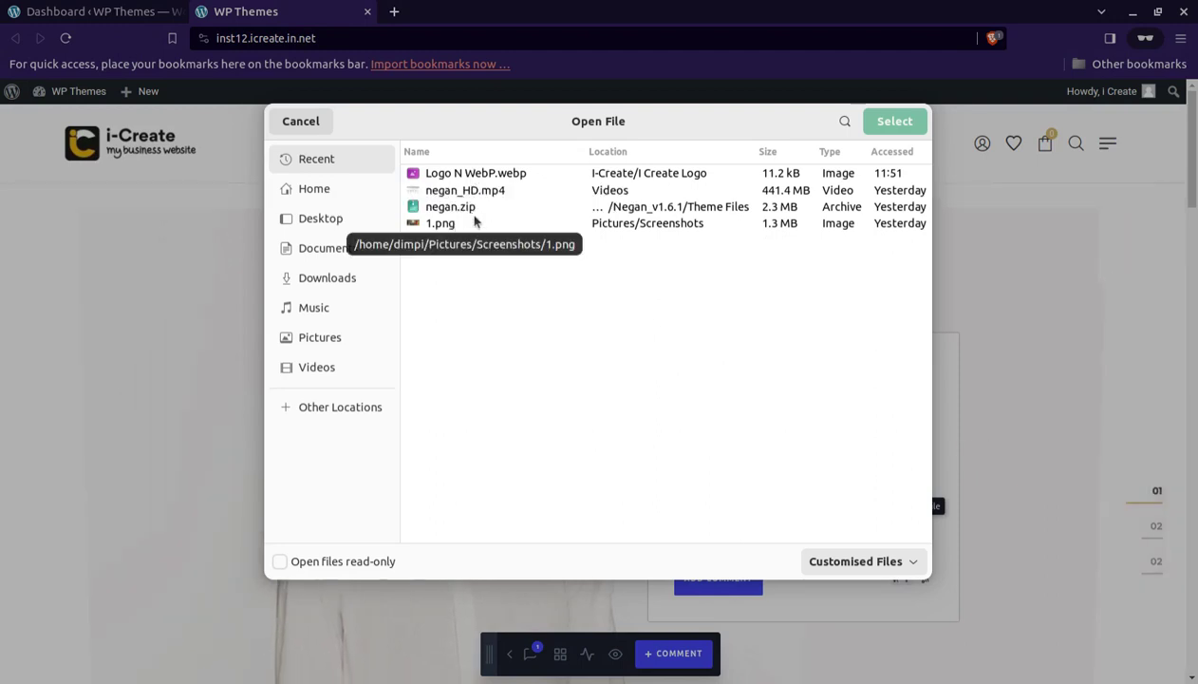
pyautogui.click(480, 174)
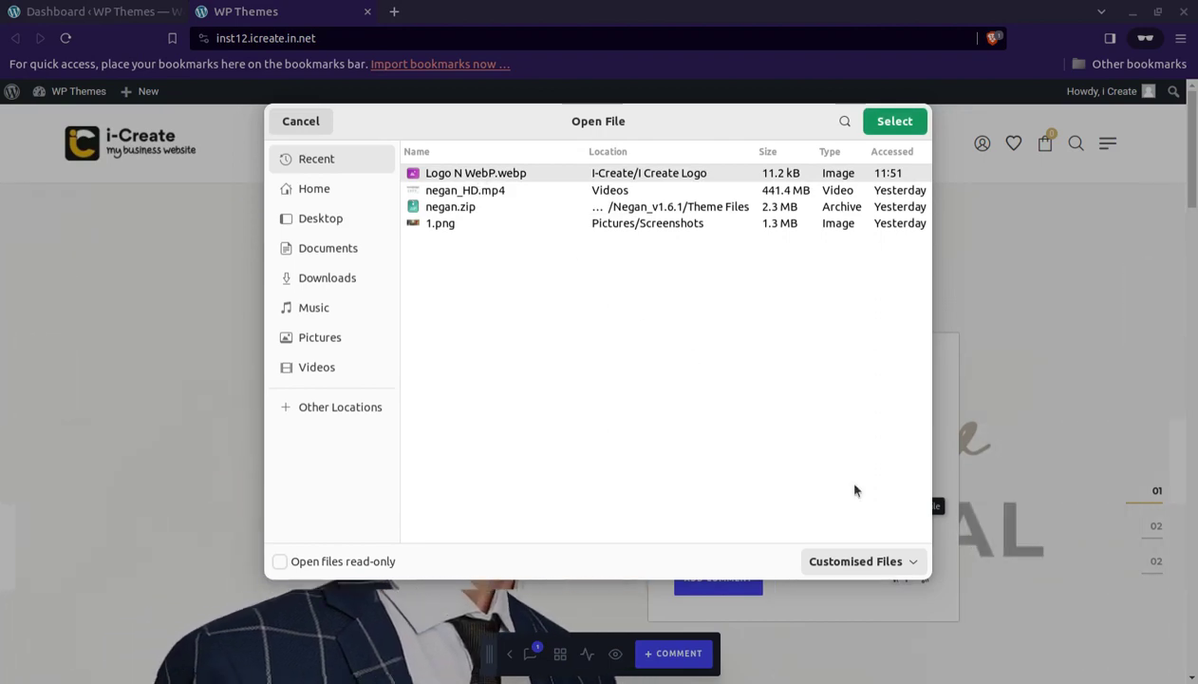
pyautogui.click(879, 122)
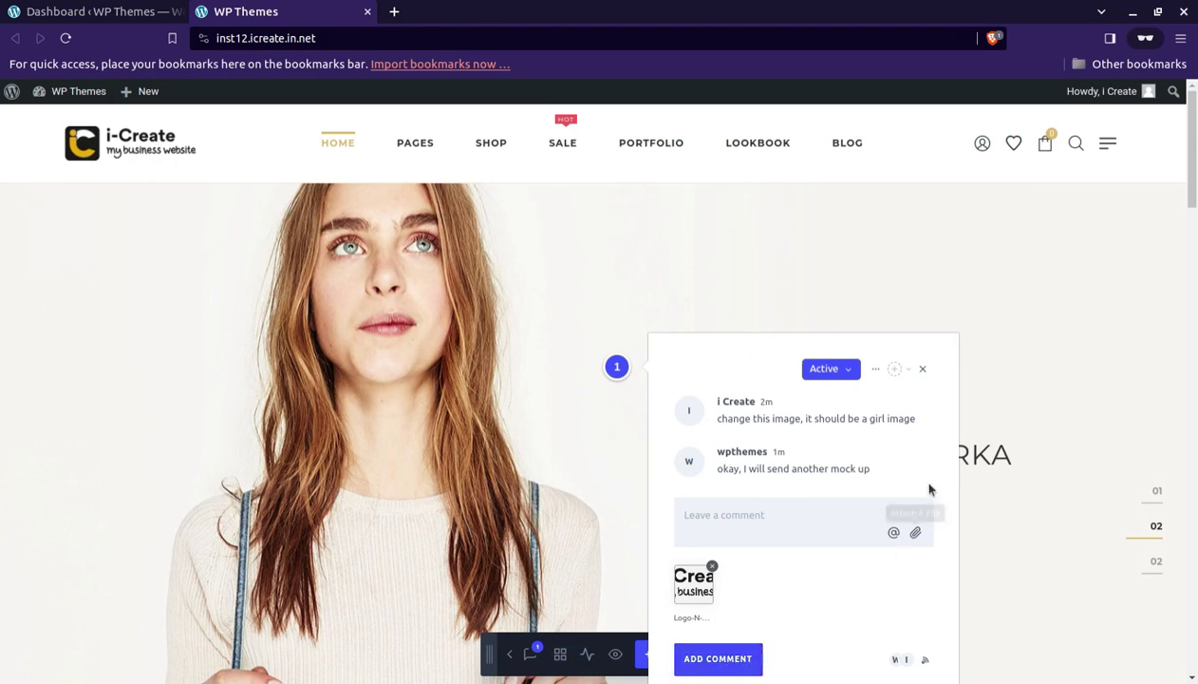
pyautogui.scroll(-3, 962, 415)
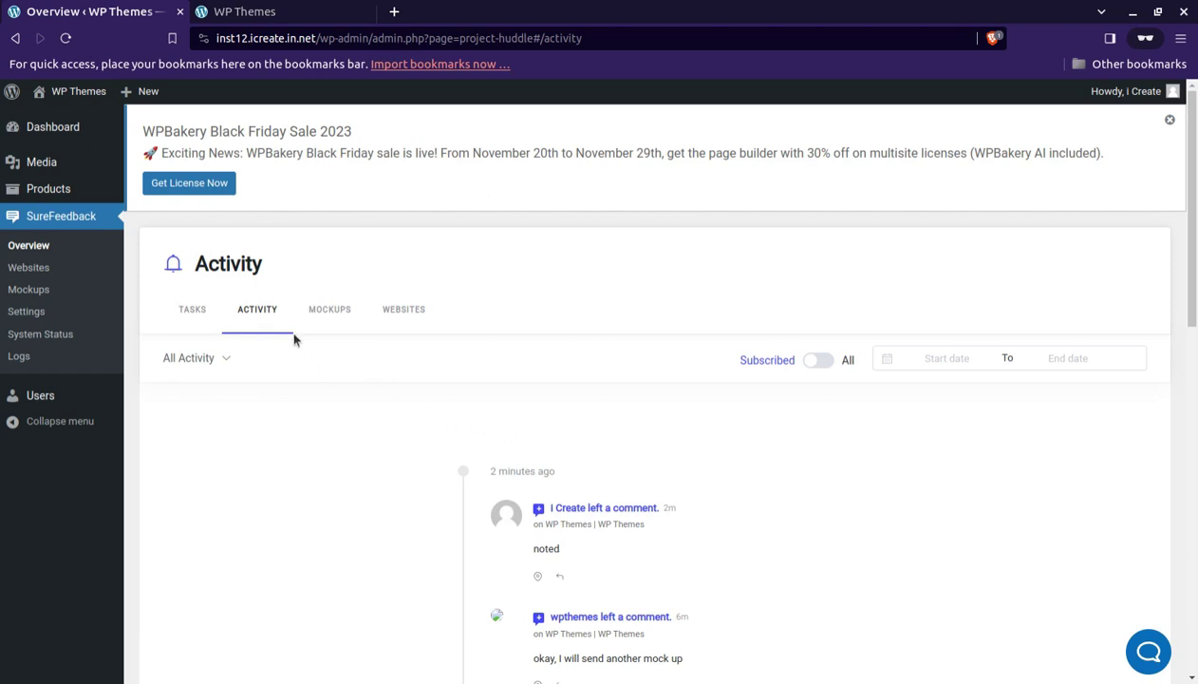
# Examine the SureFeedback activity timeline, including the recent comments and the conversation status changes
pyautogui.scroll(-3, 302, 348)
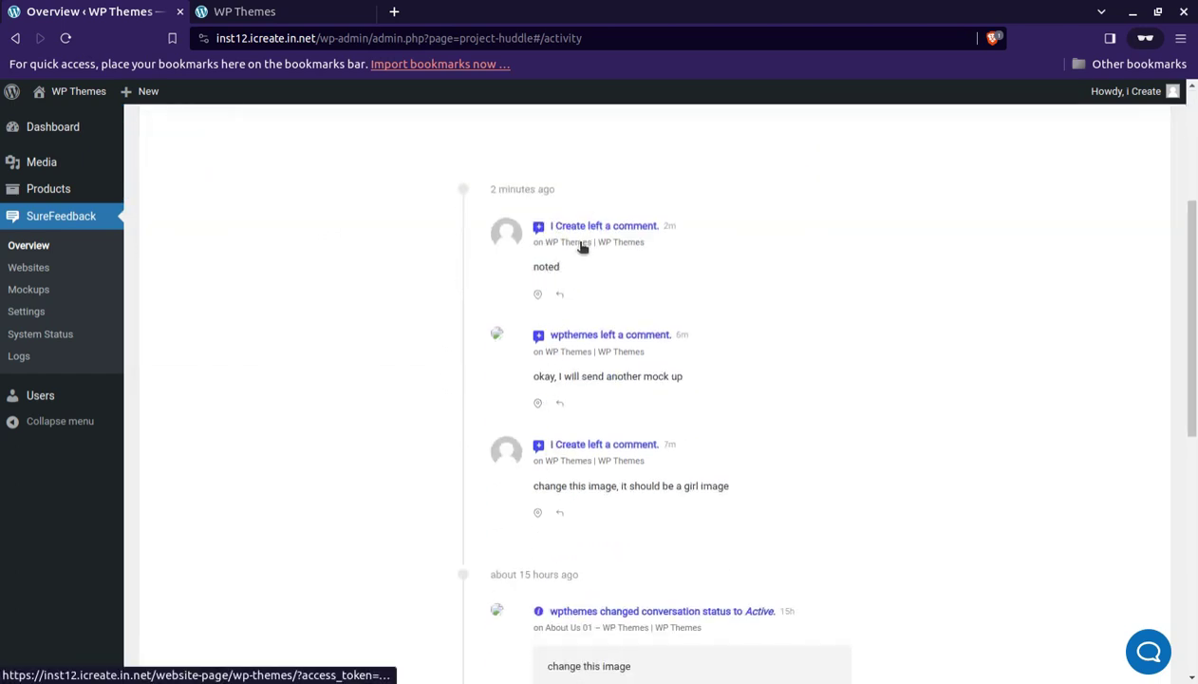
pyautogui.moveTo(538, 335); pyautogui.dragTo(685, 340)
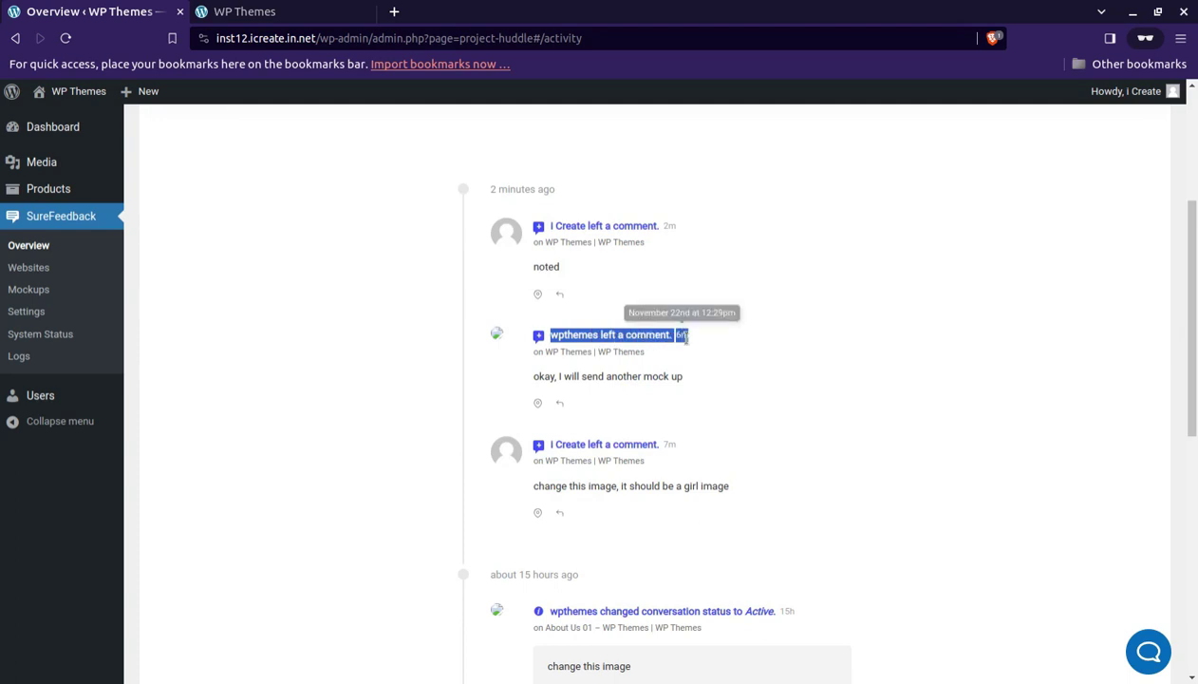
pyautogui.scroll(-2, 463, 421)
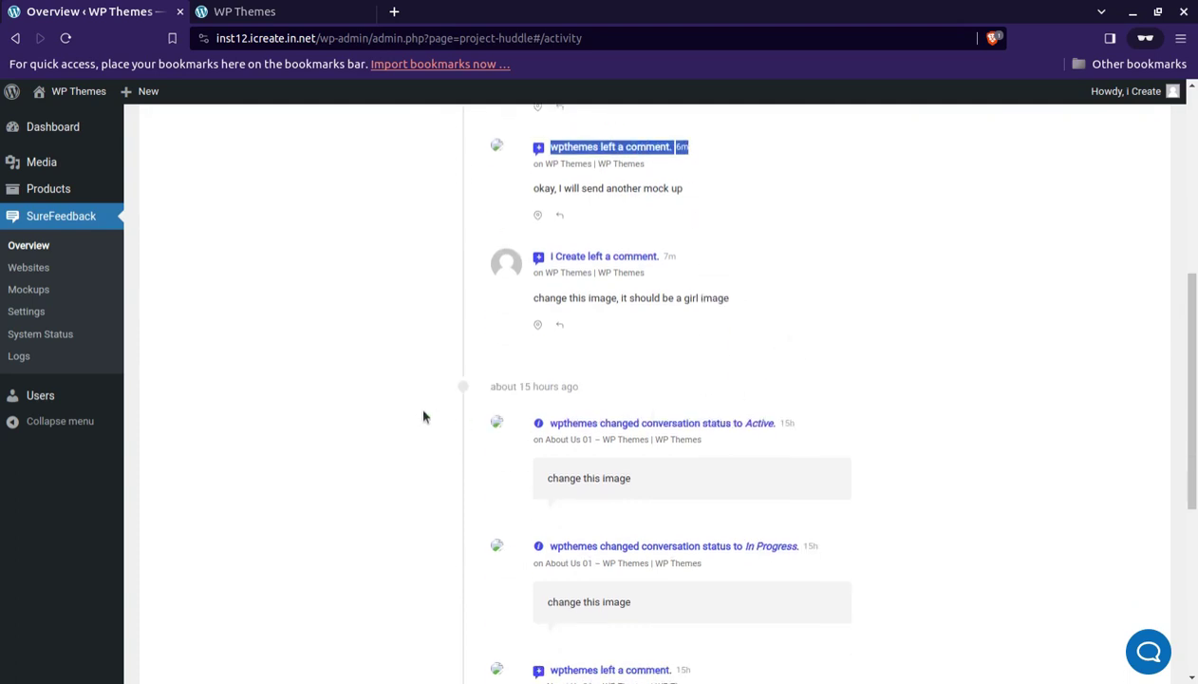
pyautogui.scroll(-3, 423, 416)
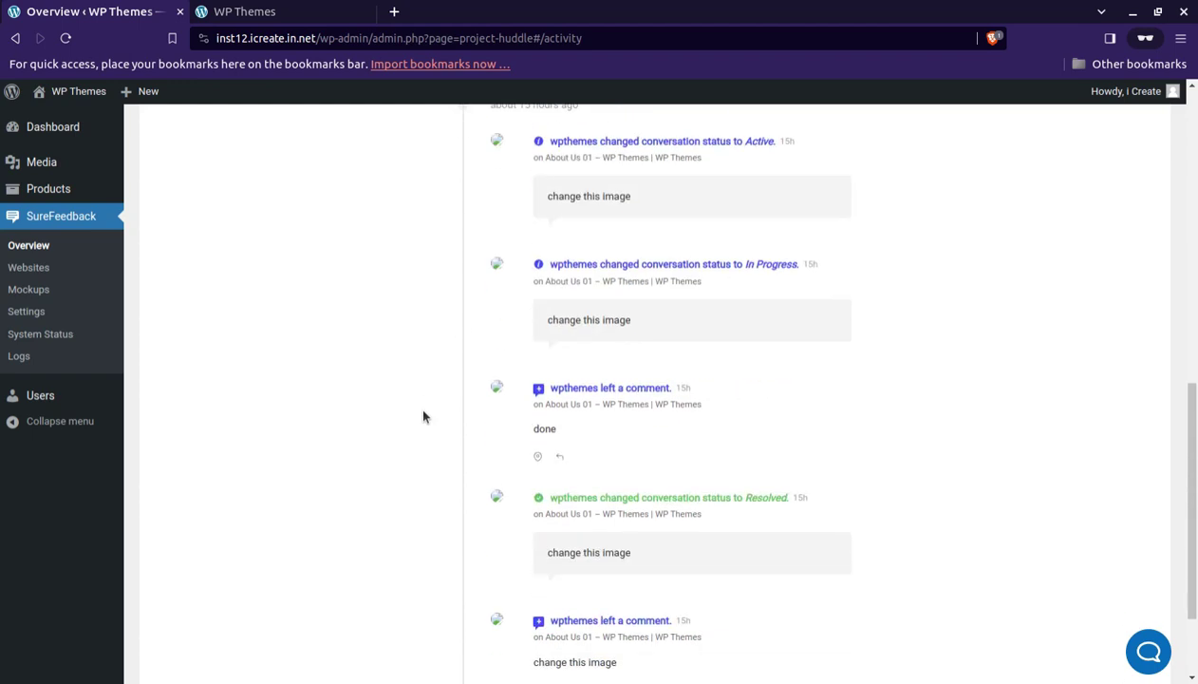
pyautogui.moveTo(547, 497); pyautogui.dragTo(781, 499)
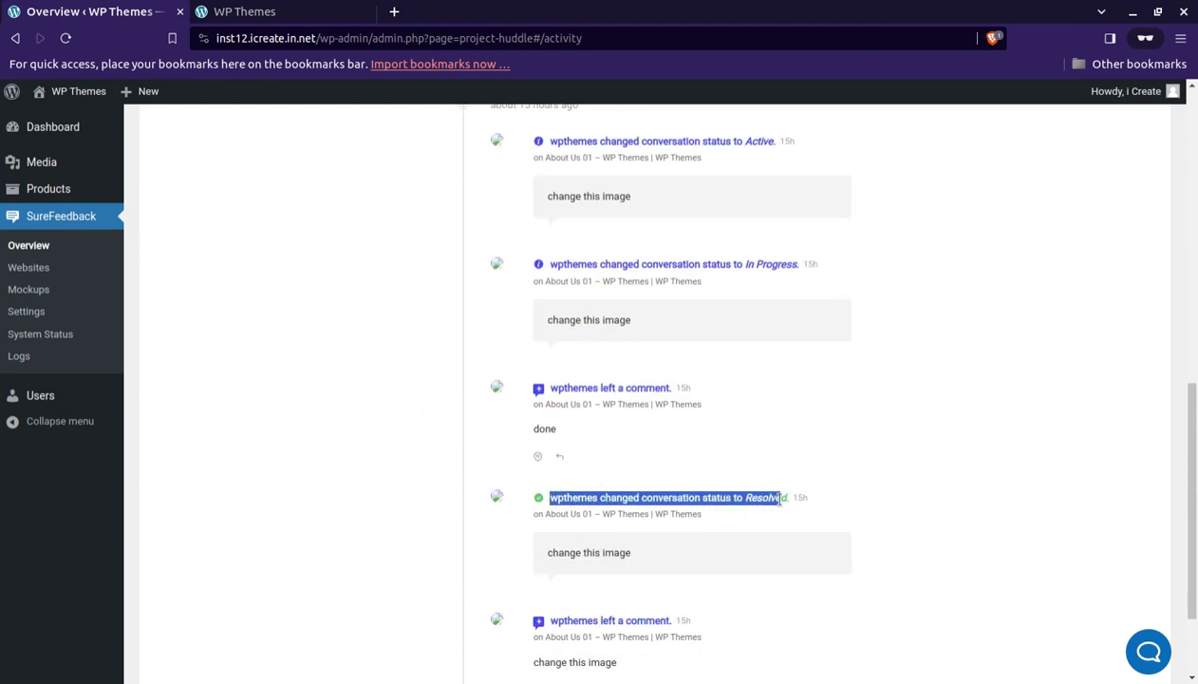
pyautogui.scroll(-2, 687, 583)
pyautogui.scroll(6, 585, 556)
pyautogui.scroll(3, 585, 556)
# View the Mockups and Tasks overviews, and inspect the replies of the task "change this image, it should be a girl image"
pyautogui.click(330, 316)
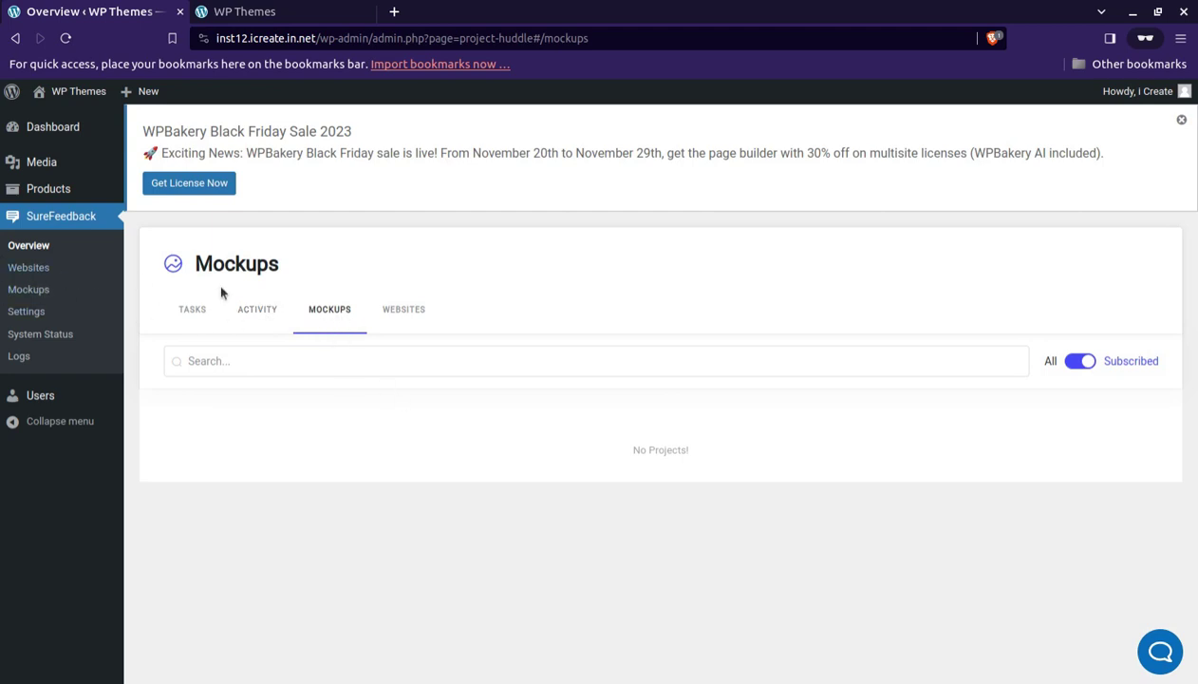
pyautogui.click(196, 311)
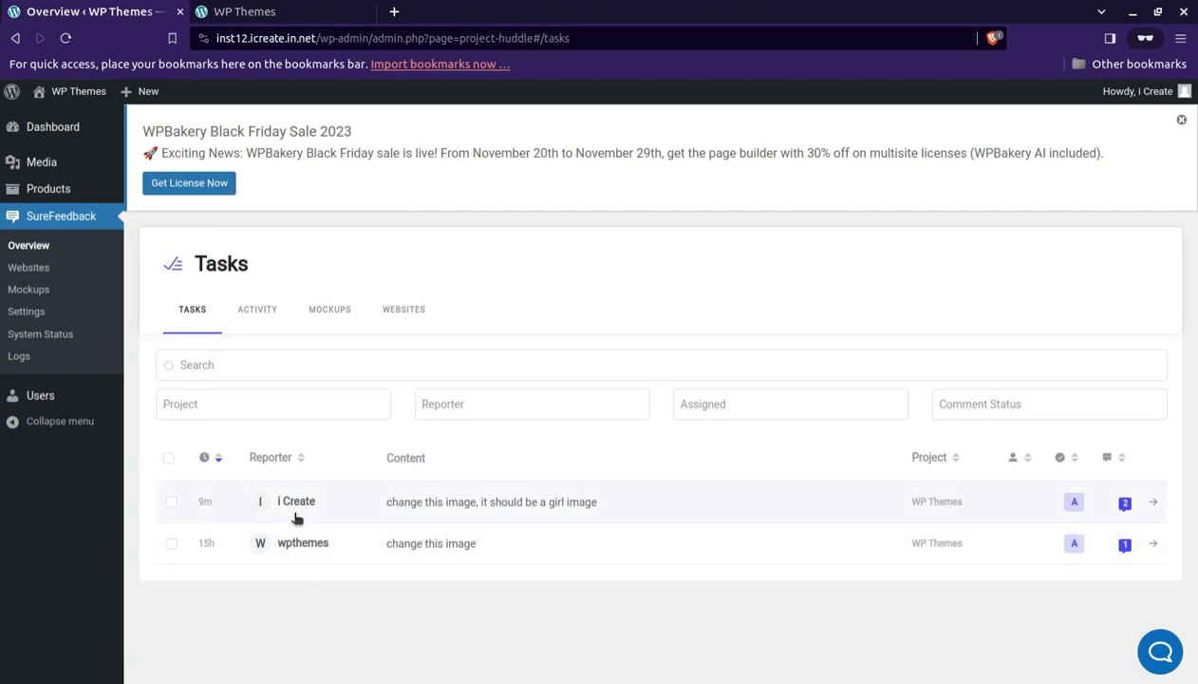
pyautogui.click(1125, 511)
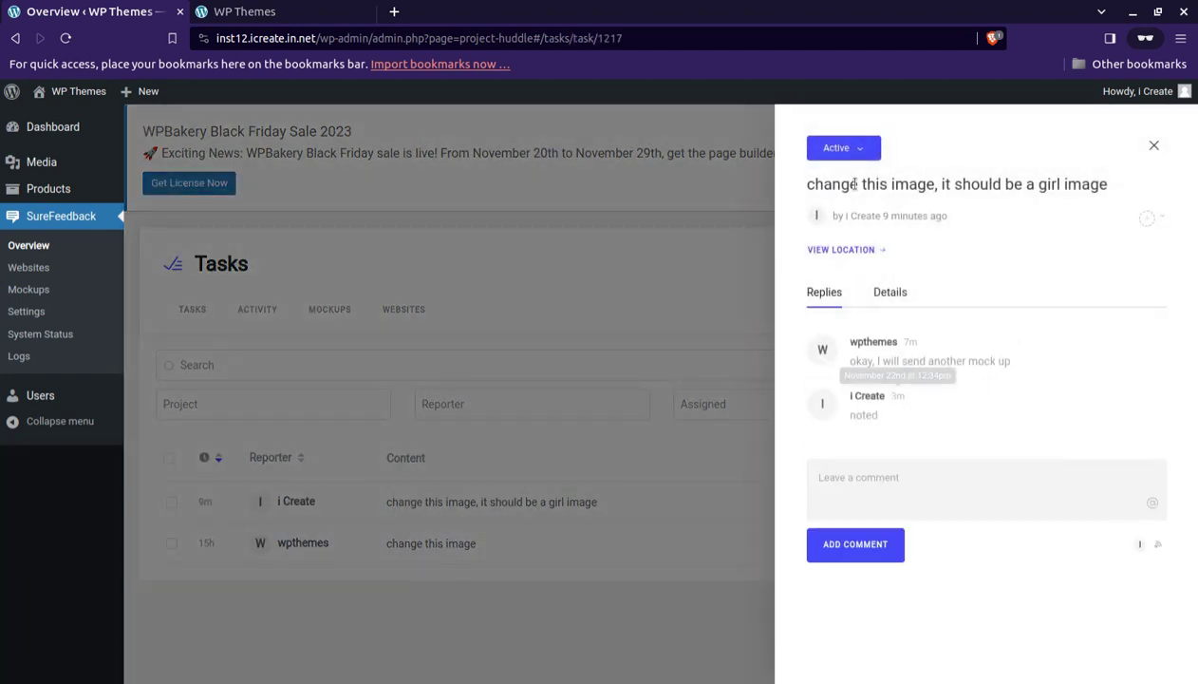
pyautogui.click(1151, 147)
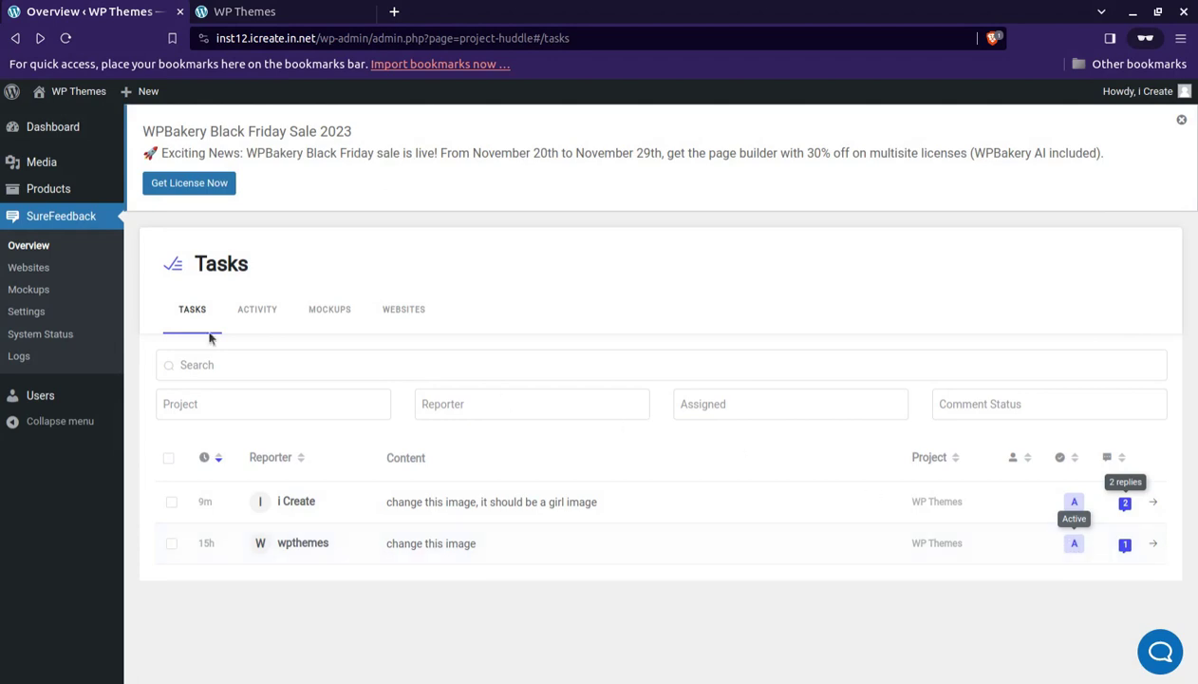
# Switch to the Chromium window and close the comments side panel on the home page
pyautogui.hotkey('alt', 'Tab')
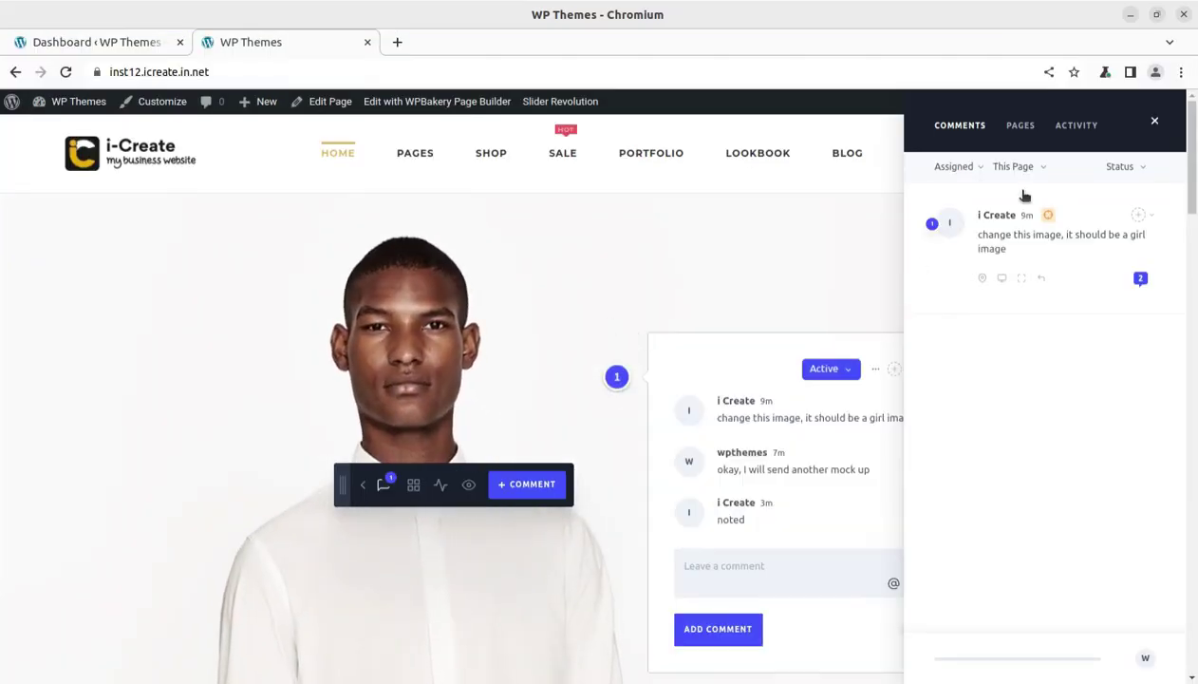
pyautogui.click(1153, 127)
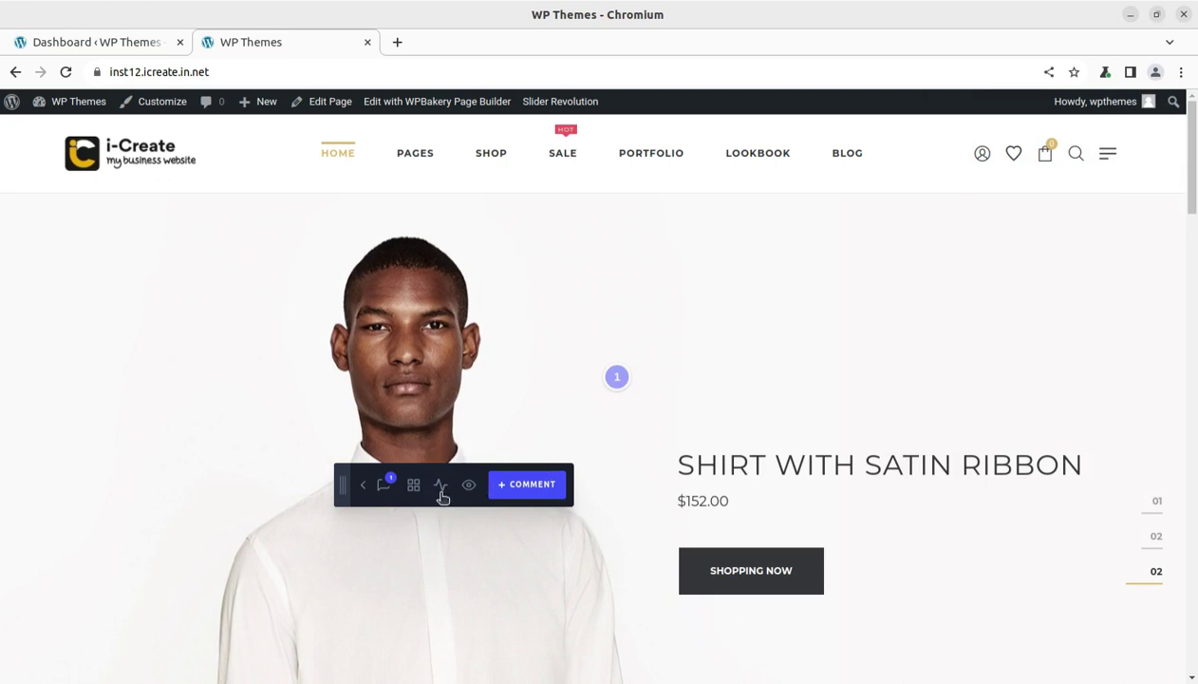
# Place a new comment pin beside the site logo, view its extra options and discard the empty comment
pyautogui.click(508, 489)
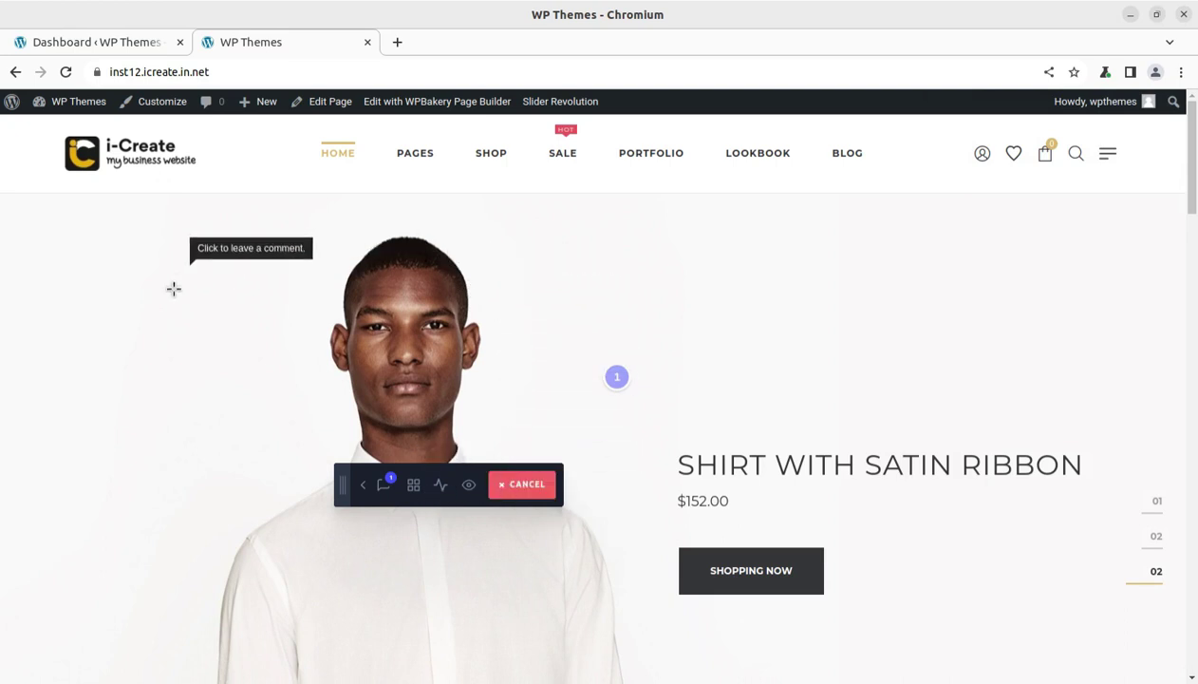
pyautogui.click(208, 167)
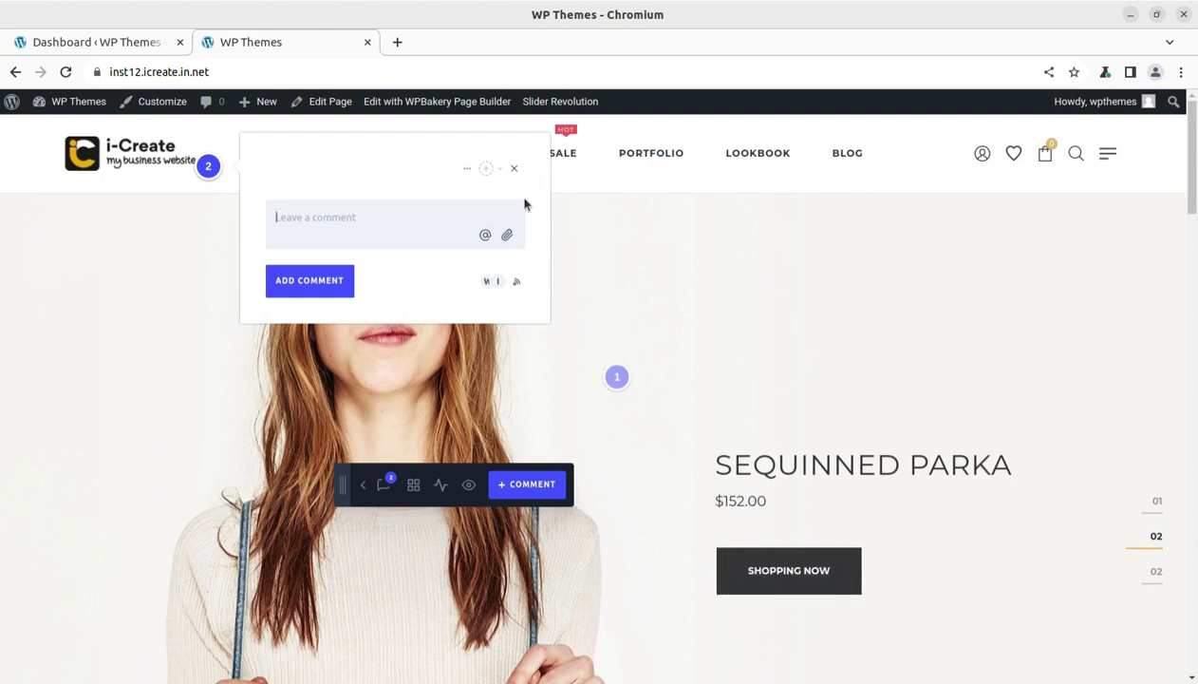
pyautogui.click(467, 169)
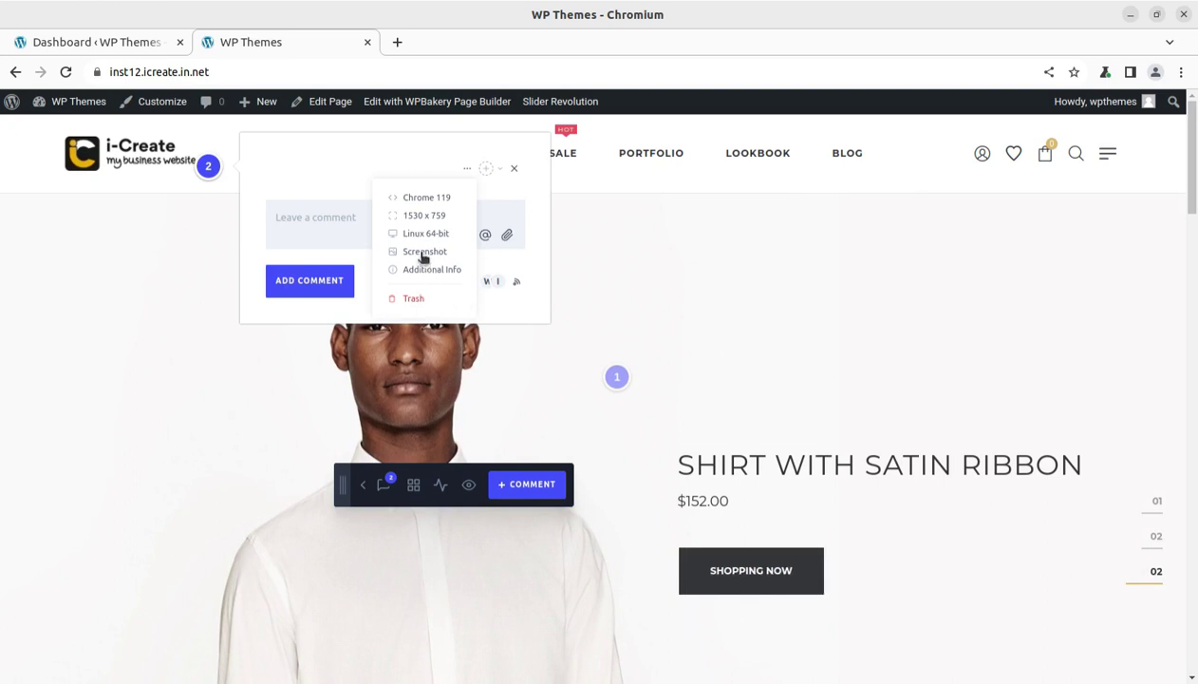
pyautogui.click(514, 168)
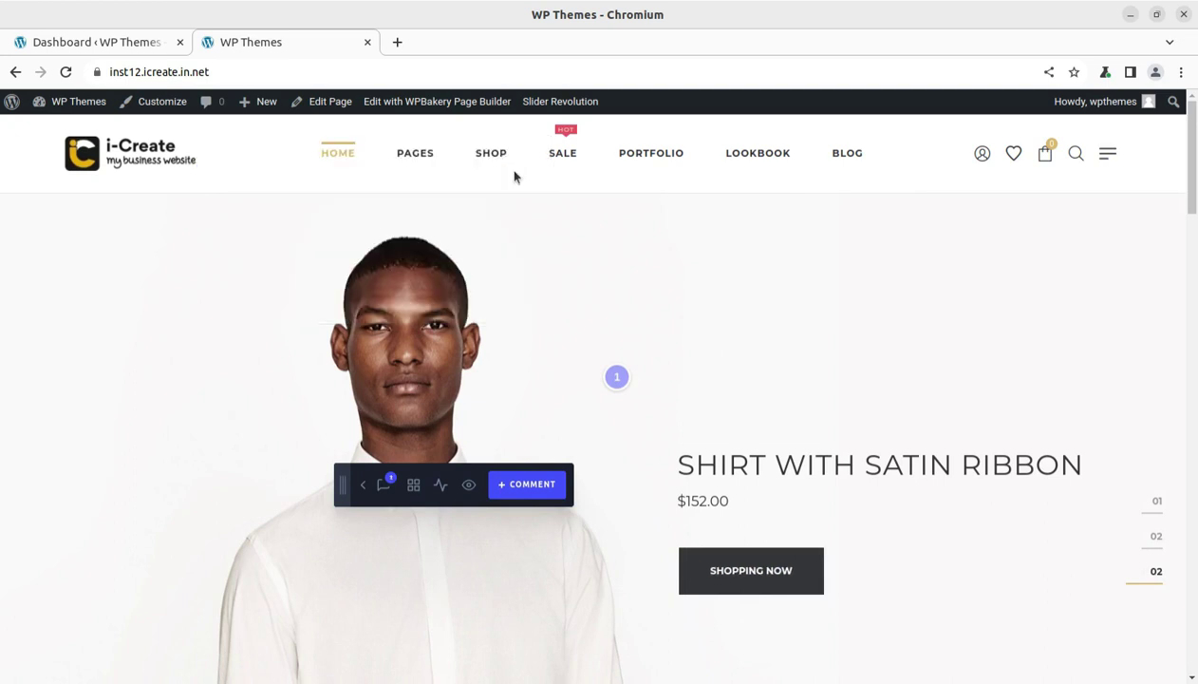
# View the feedback activity panel on the home page and close it
pyautogui.click(440, 486)
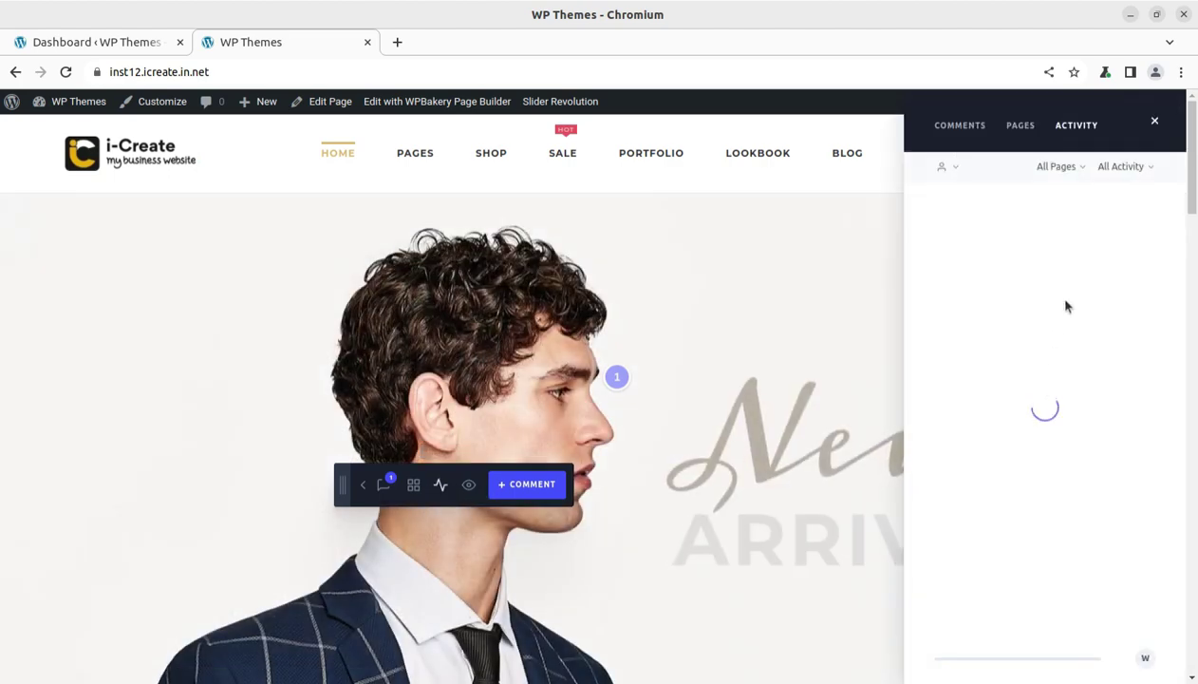
pyautogui.click(1155, 121)
# Visit the Shop page and go on to the Our Services page
pyautogui.click(496, 156)
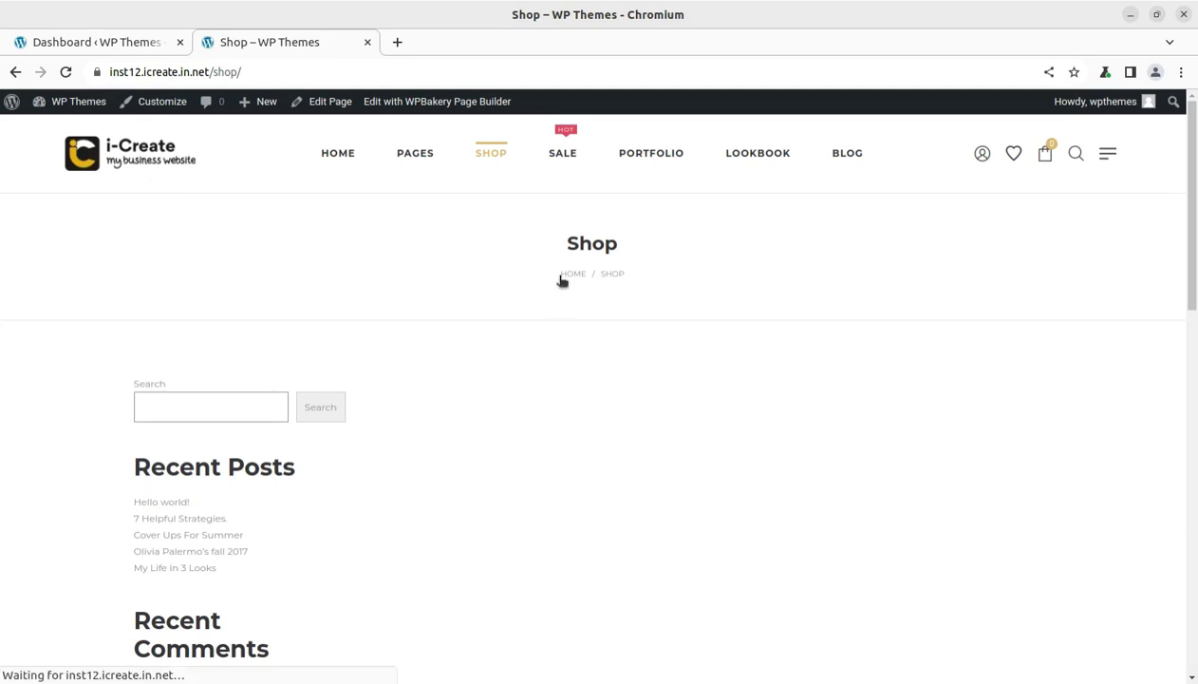
pyautogui.moveTo(412, 156)
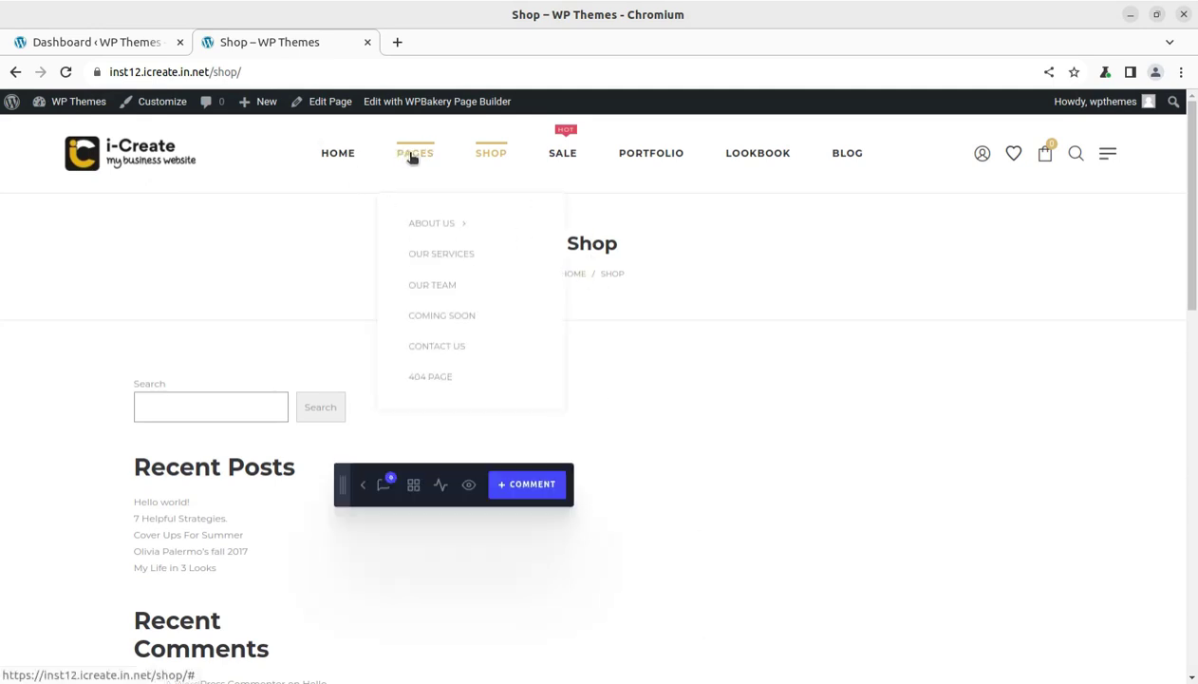
pyautogui.click(427, 258)
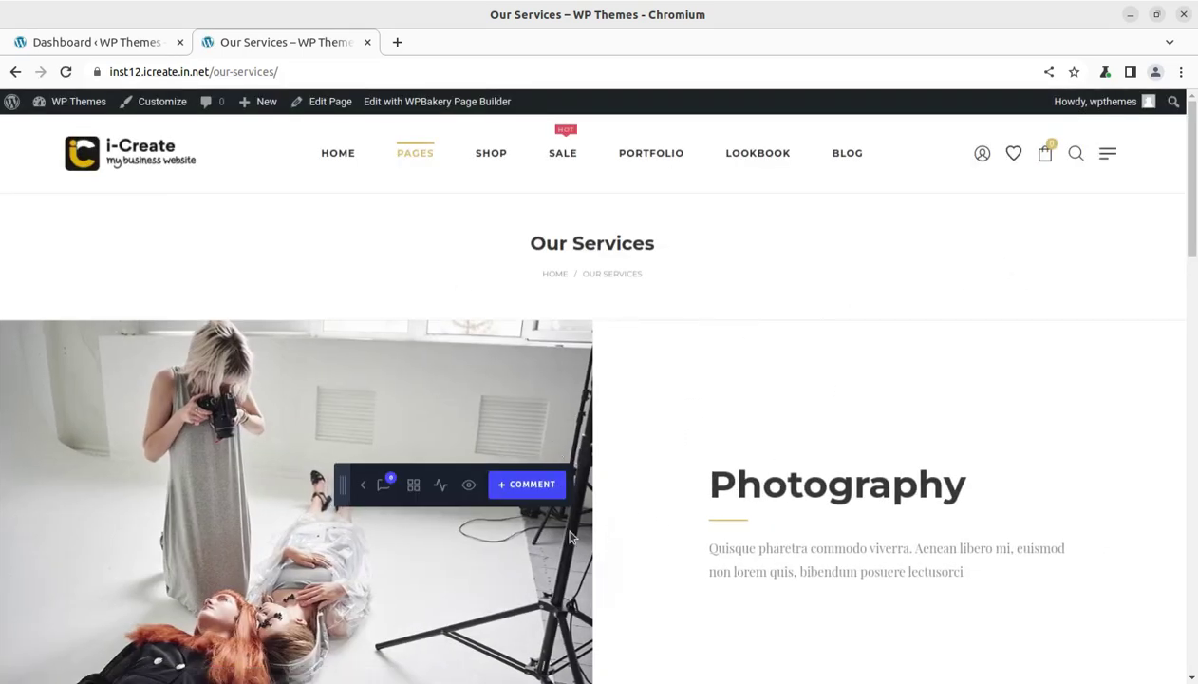
# Look at the page and activity type filters of the feedback activity log, and view the list of pages with feedback
pyautogui.click(444, 486)
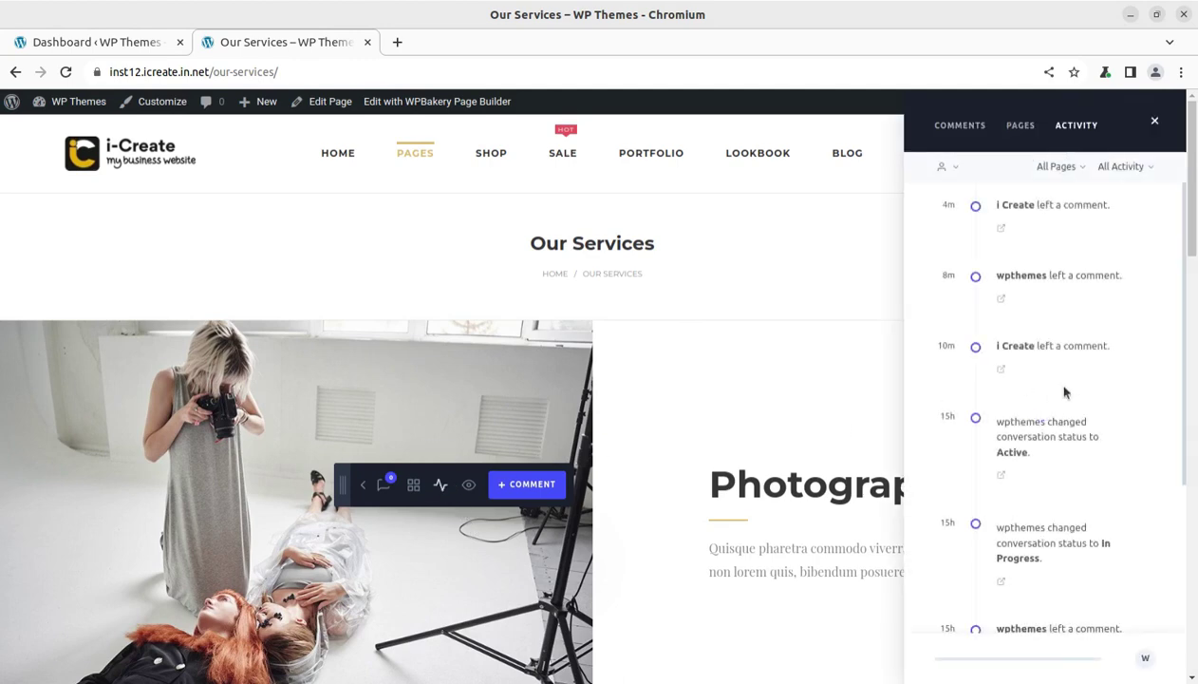
pyautogui.click(1063, 167)
pyautogui.click(1130, 167)
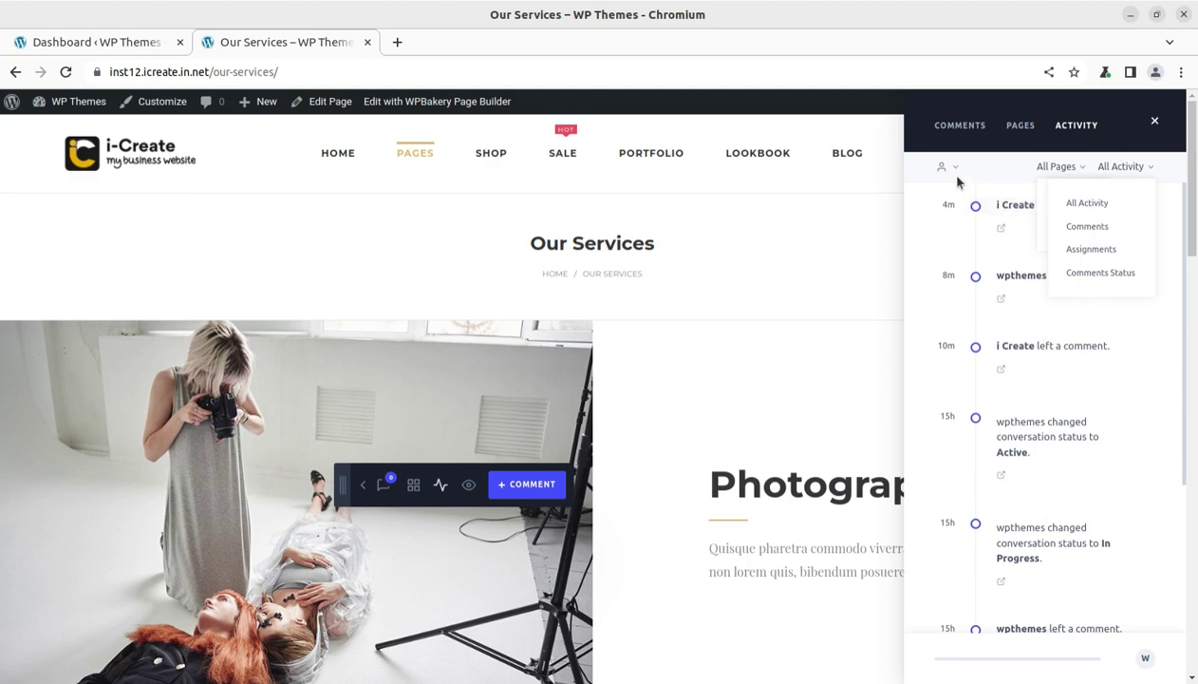
pyautogui.click(1020, 125)
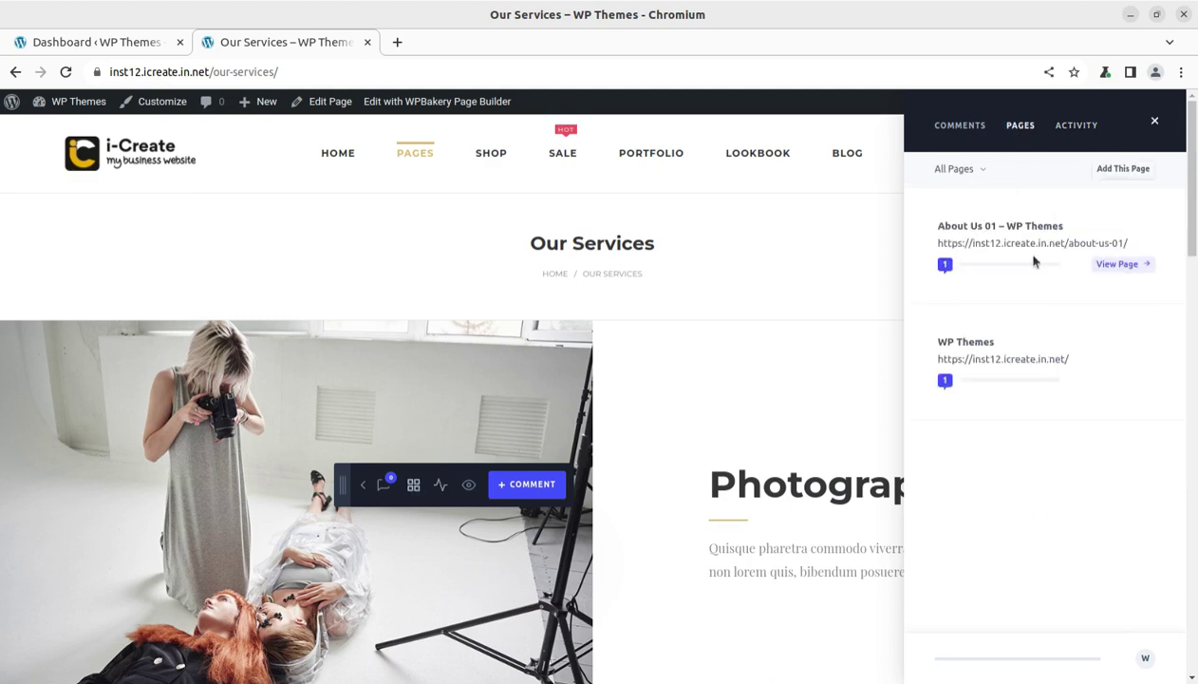
# Add the Our Services page to the feedback page list, and open the page from that list
pyautogui.click(1121, 168)
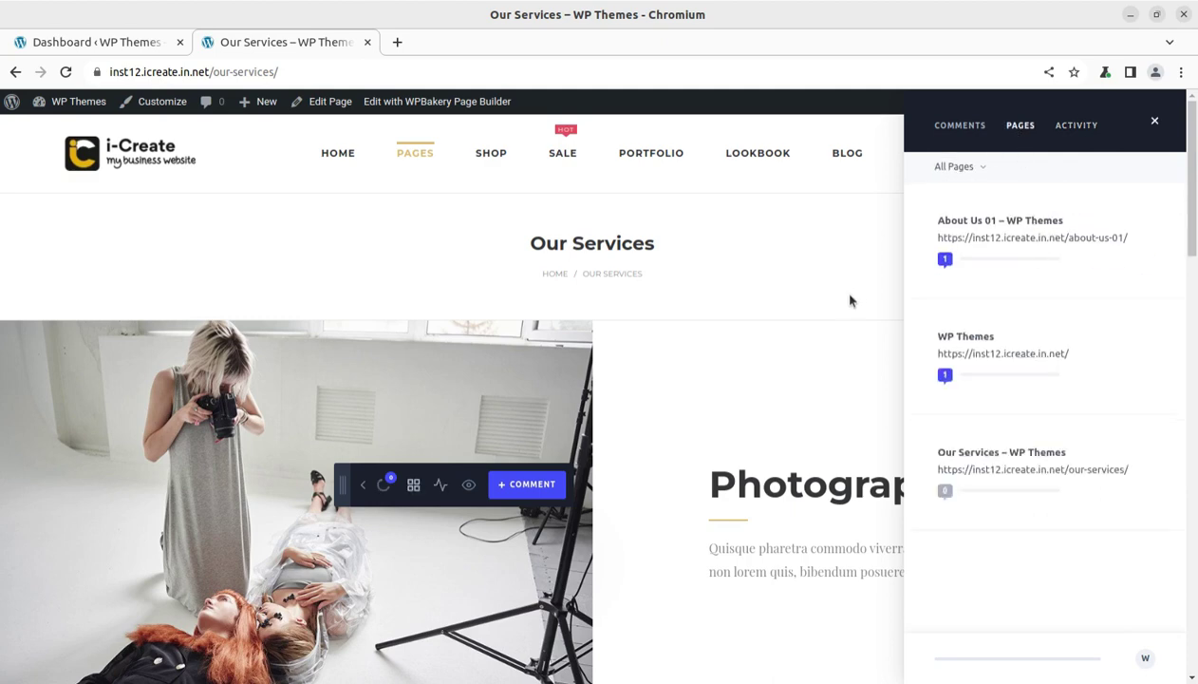
pyautogui.moveTo(905, 471)
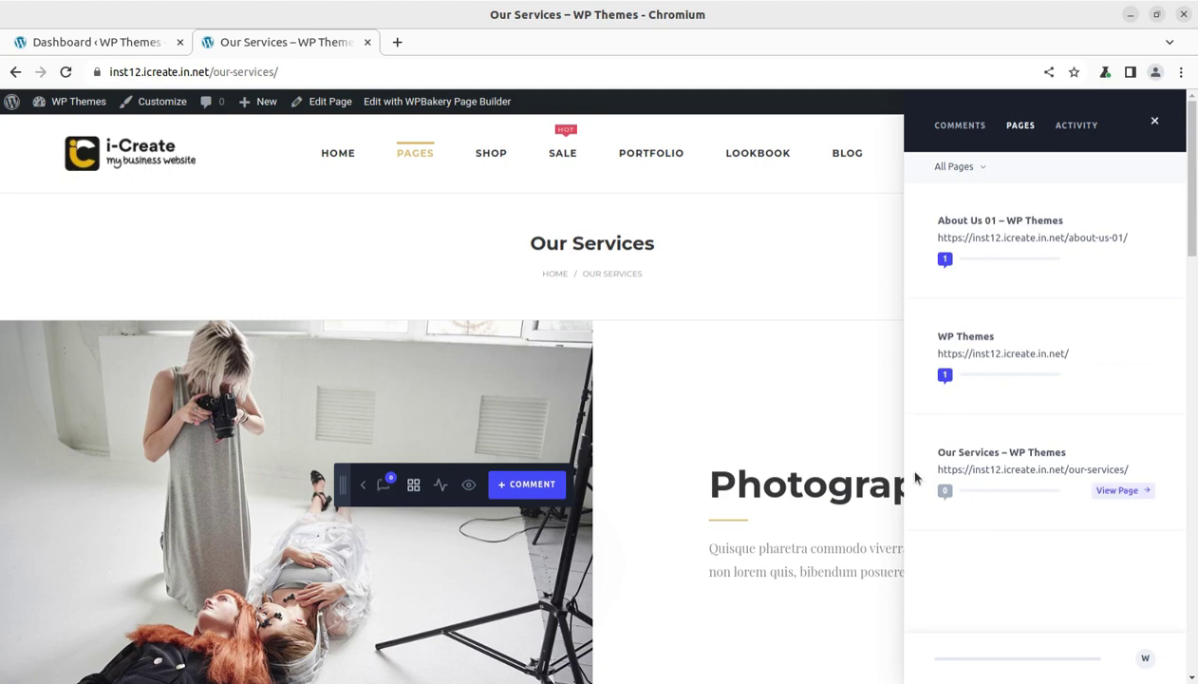
pyautogui.click(1005, 456)
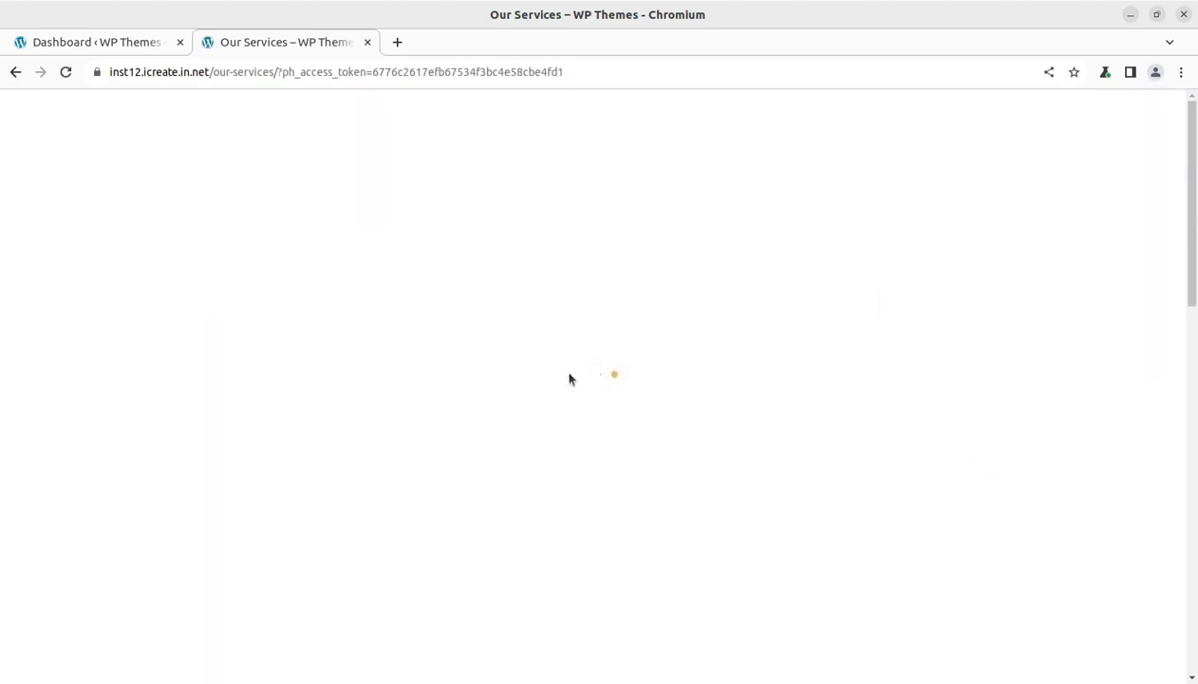
pyautogui.click(571, 72)
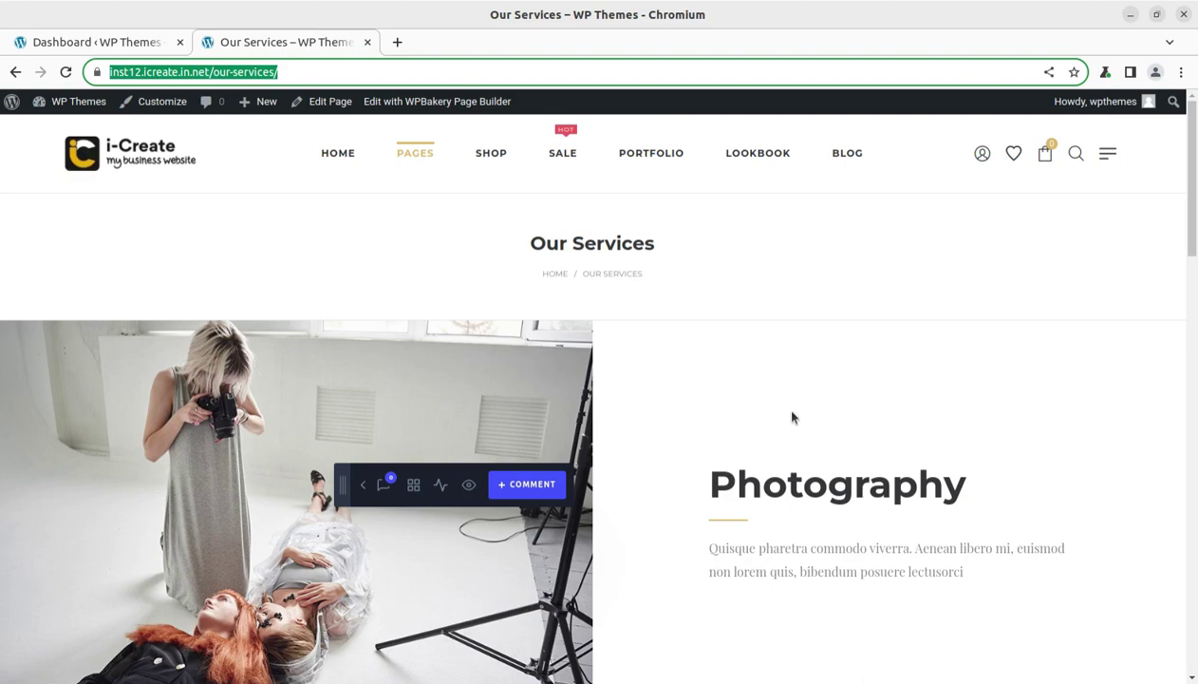
pyautogui.scroll(-2, 506, 465)
pyautogui.scroll(-5, 515, 467)
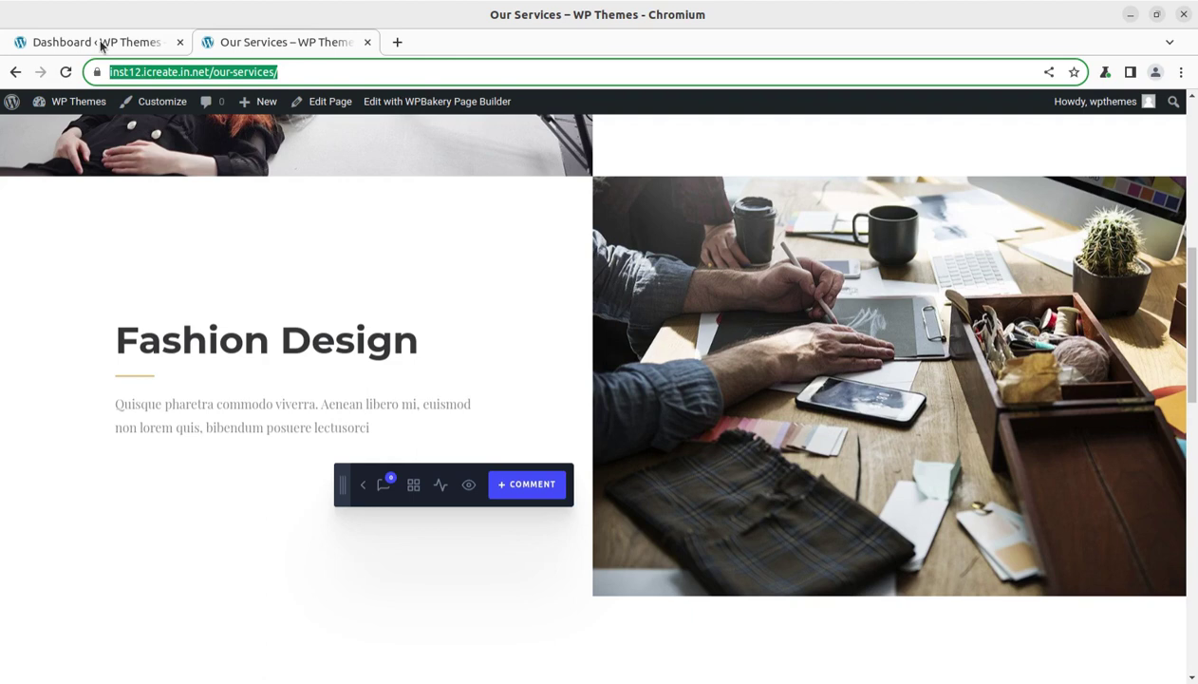
# Review the SureFeedback tasks, activity and mockups overviews in the WordPress dashboard
pyautogui.click(55, 42)
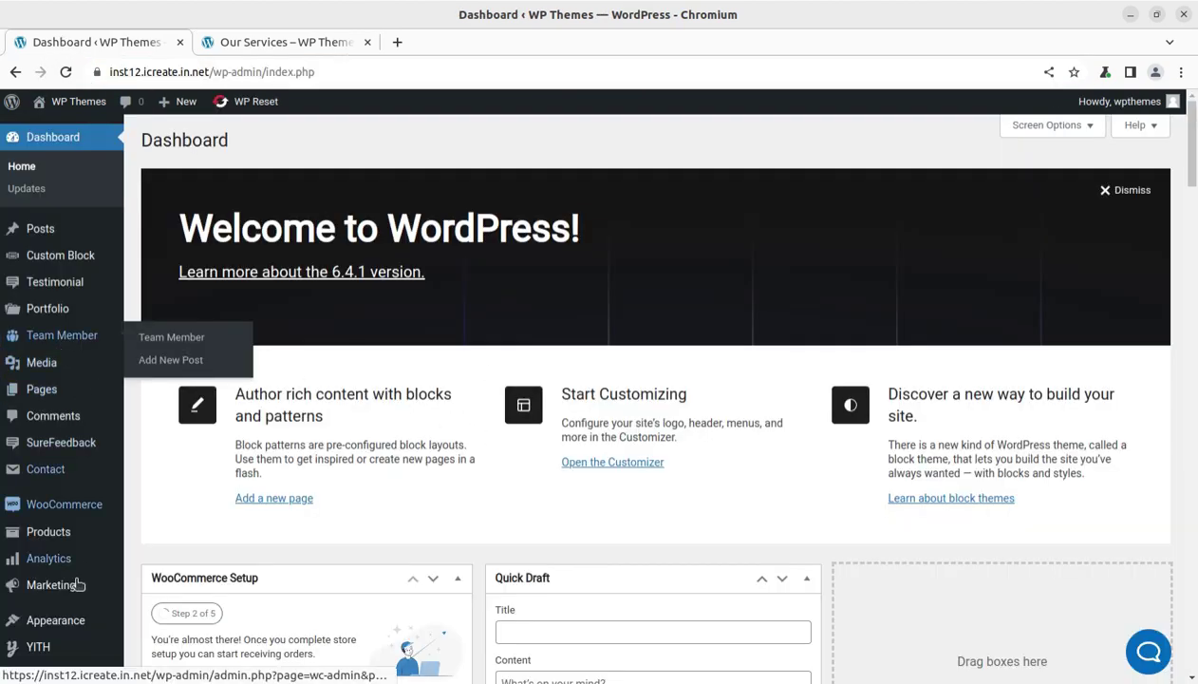
pyautogui.moveTo(31, 444)
pyautogui.click(157, 452)
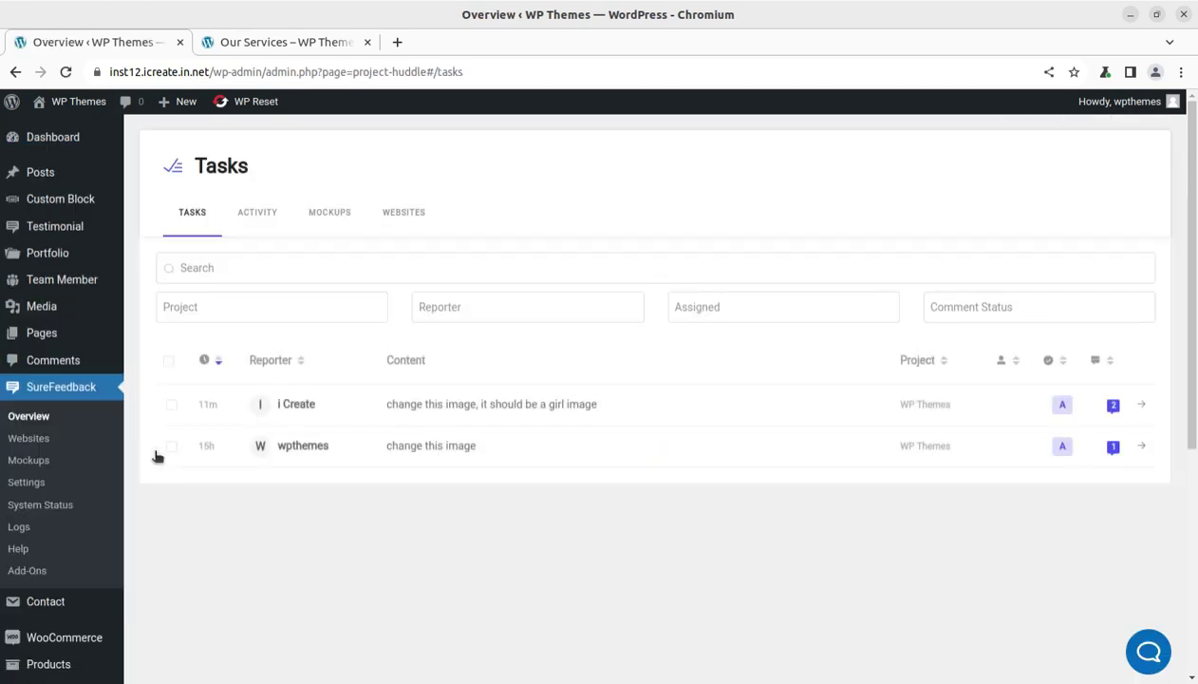
pyautogui.click(261, 210)
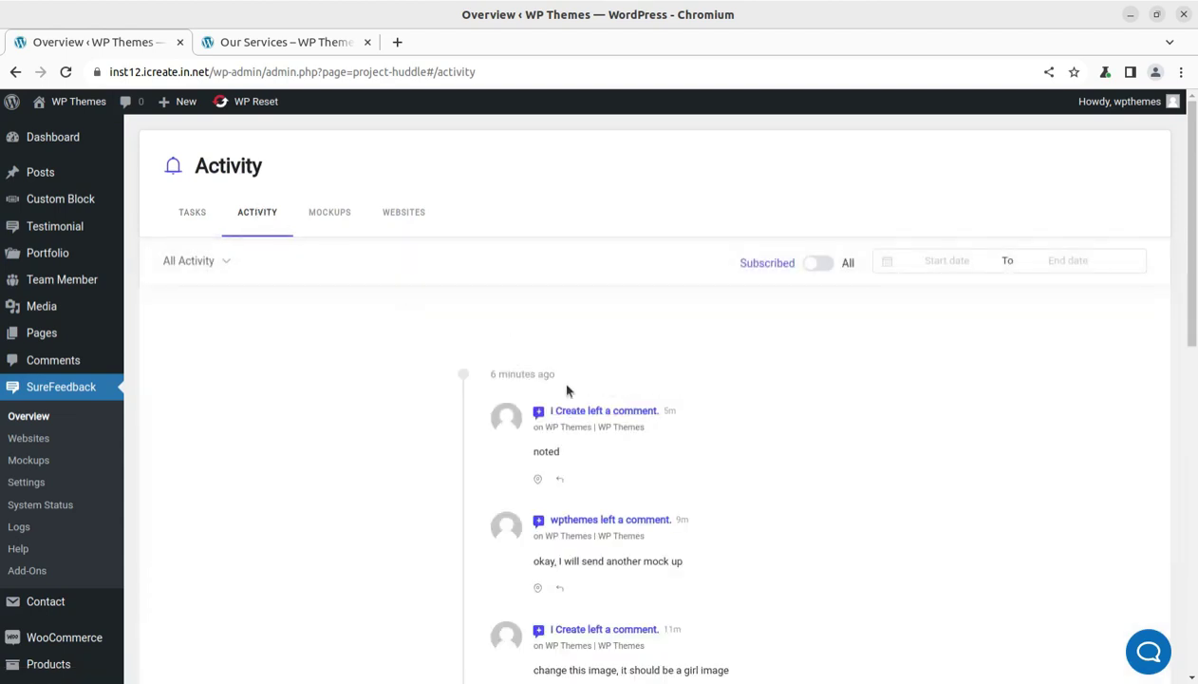
pyautogui.click(329, 212)
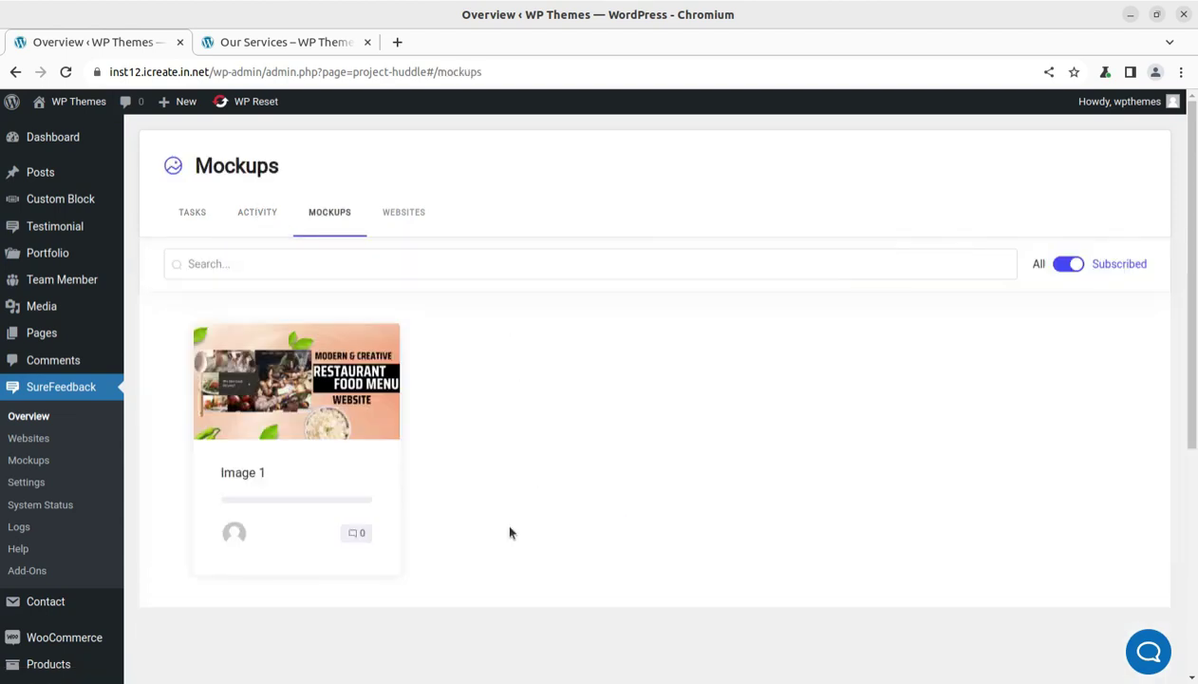
# Start a new SureFeedback mockup and add the get10off image to it from the media library
pyautogui.click(42, 464)
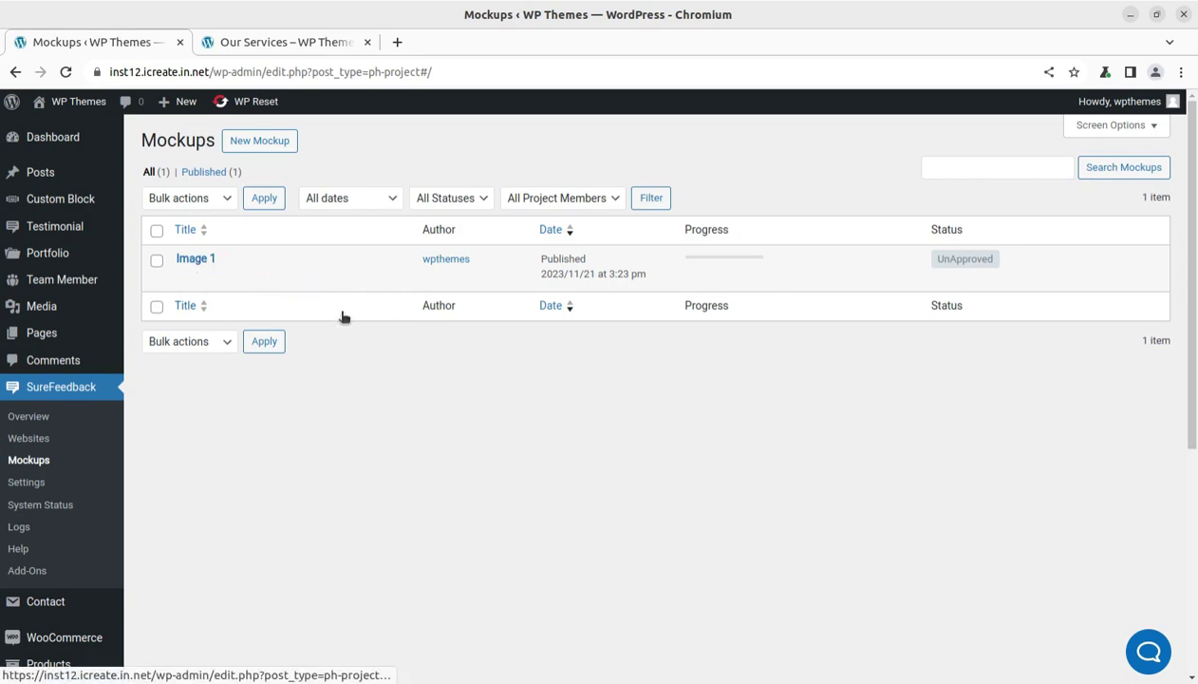
pyautogui.click(259, 142)
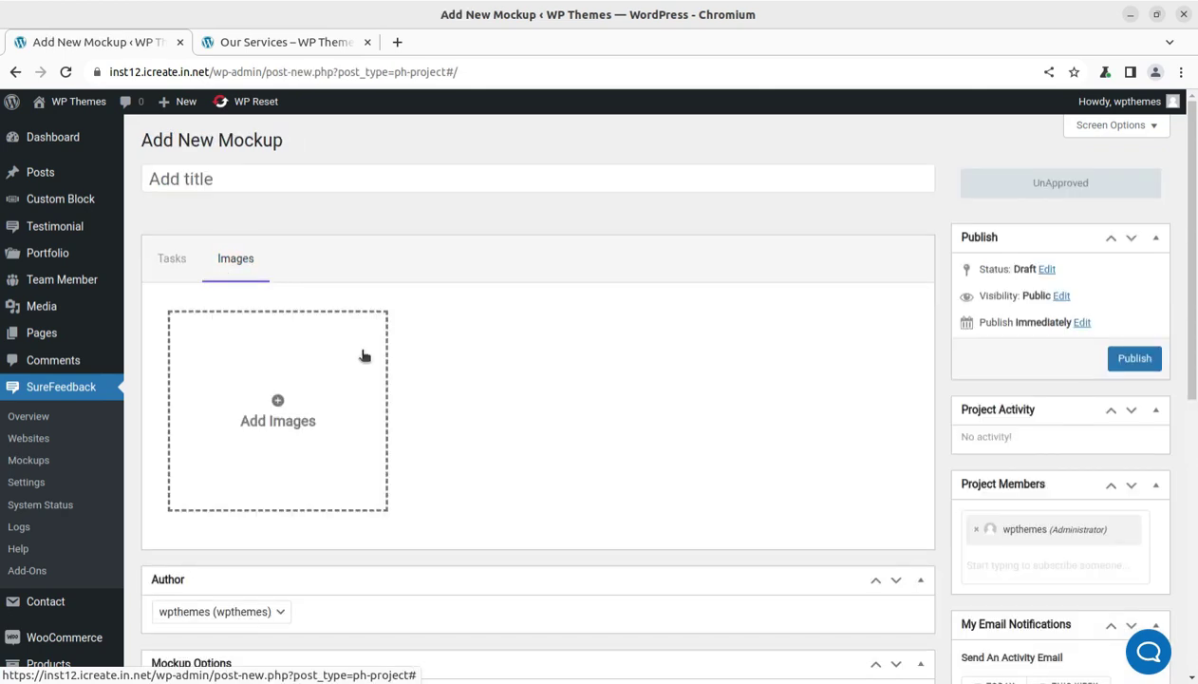
pyautogui.click(278, 399)
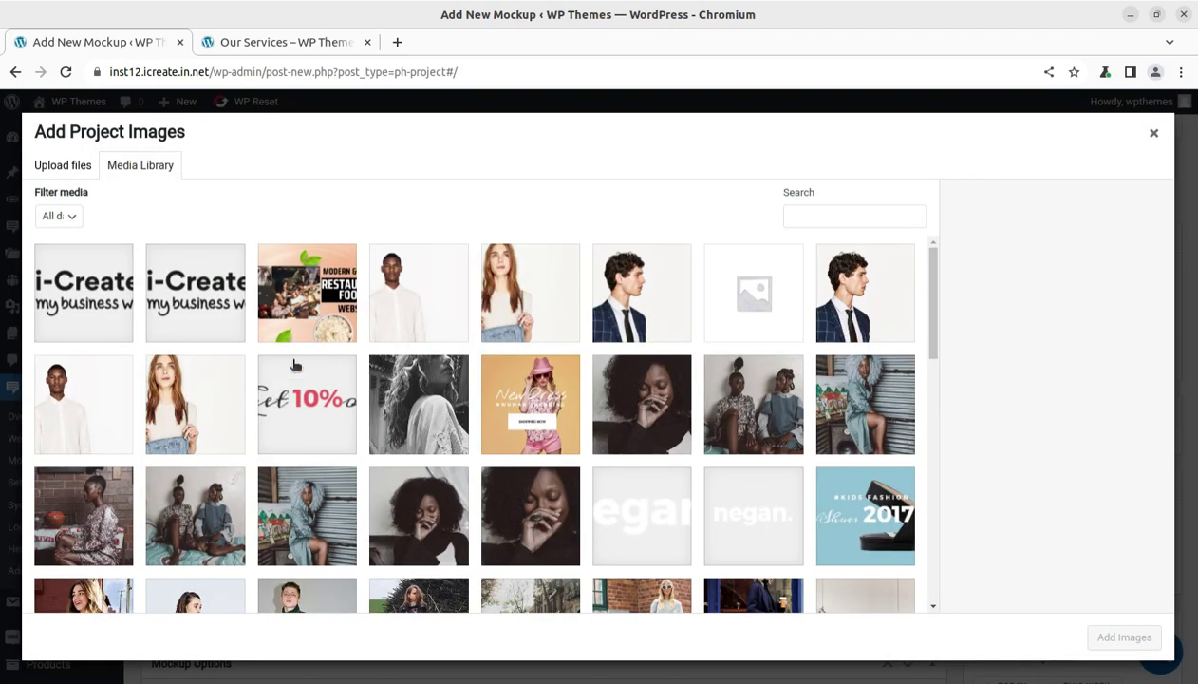
pyautogui.click(329, 415)
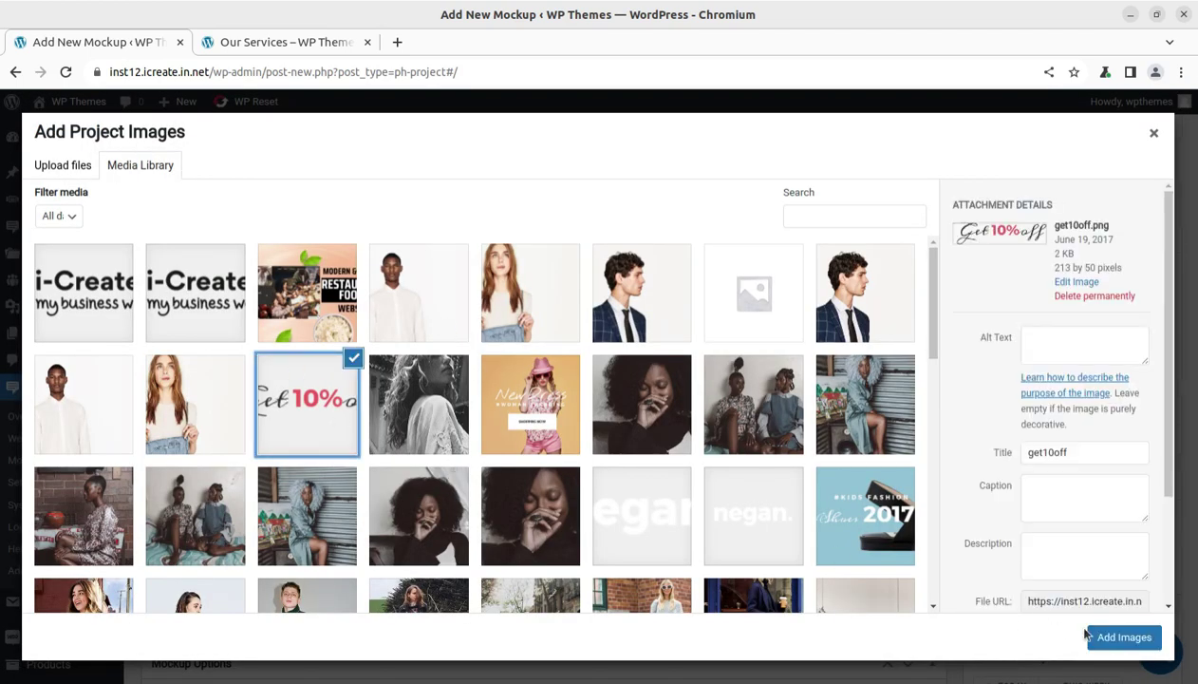
pyautogui.click(1124, 635)
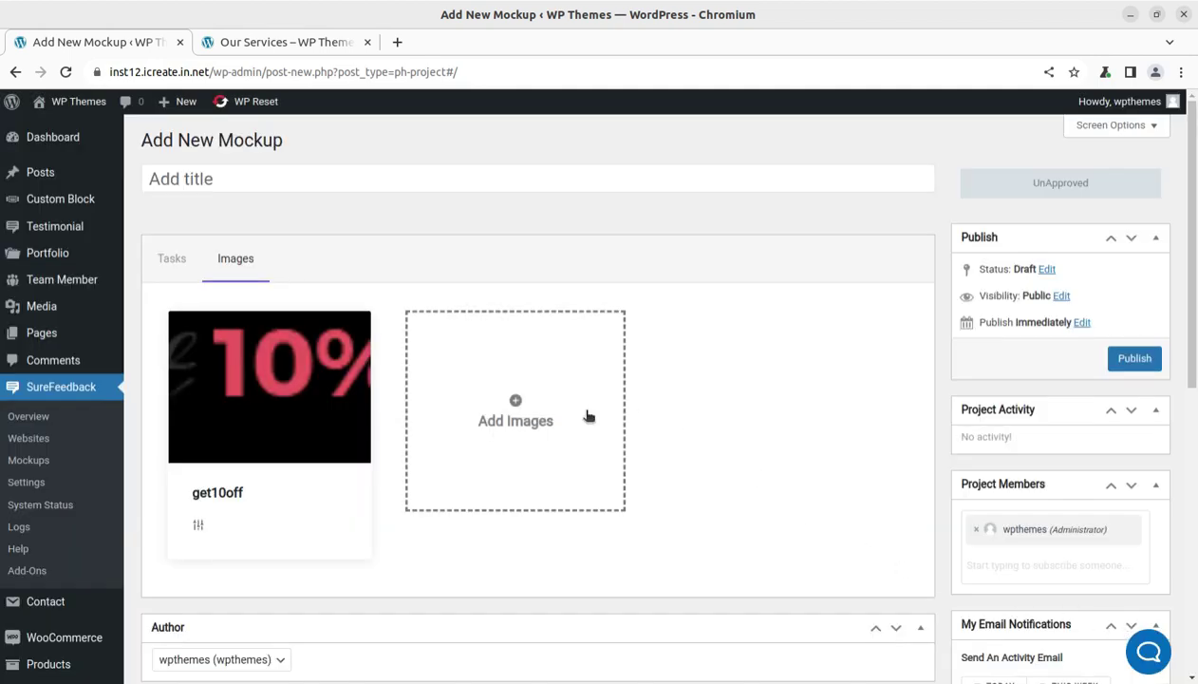
# Look through the mockup options without changing them, and publish the untitled mockup
pyautogui.scroll(-3, 410, 470)
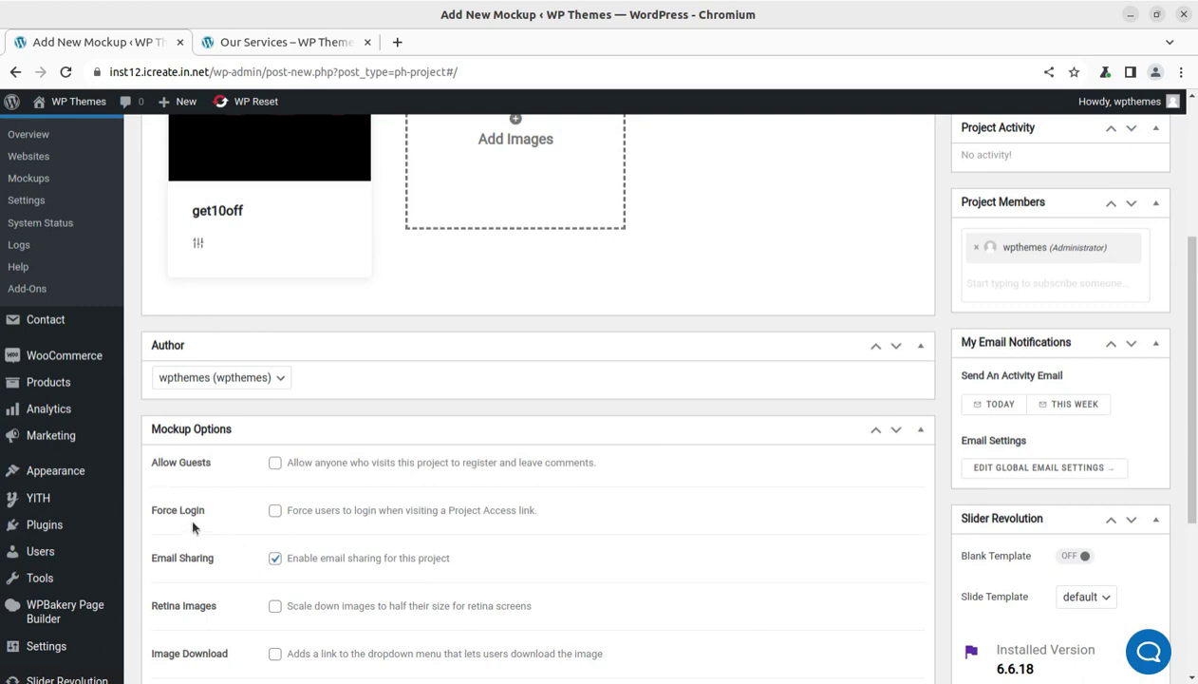
pyautogui.scroll(-2, 285, 532)
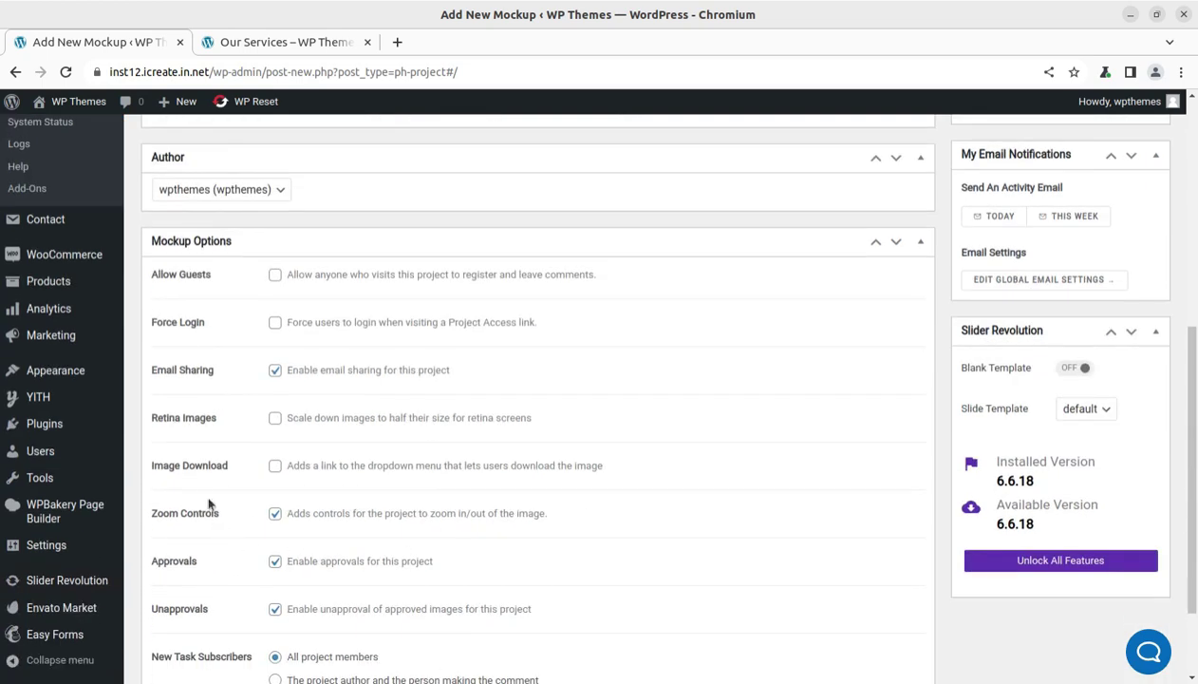
pyautogui.scroll(4, 547, 529)
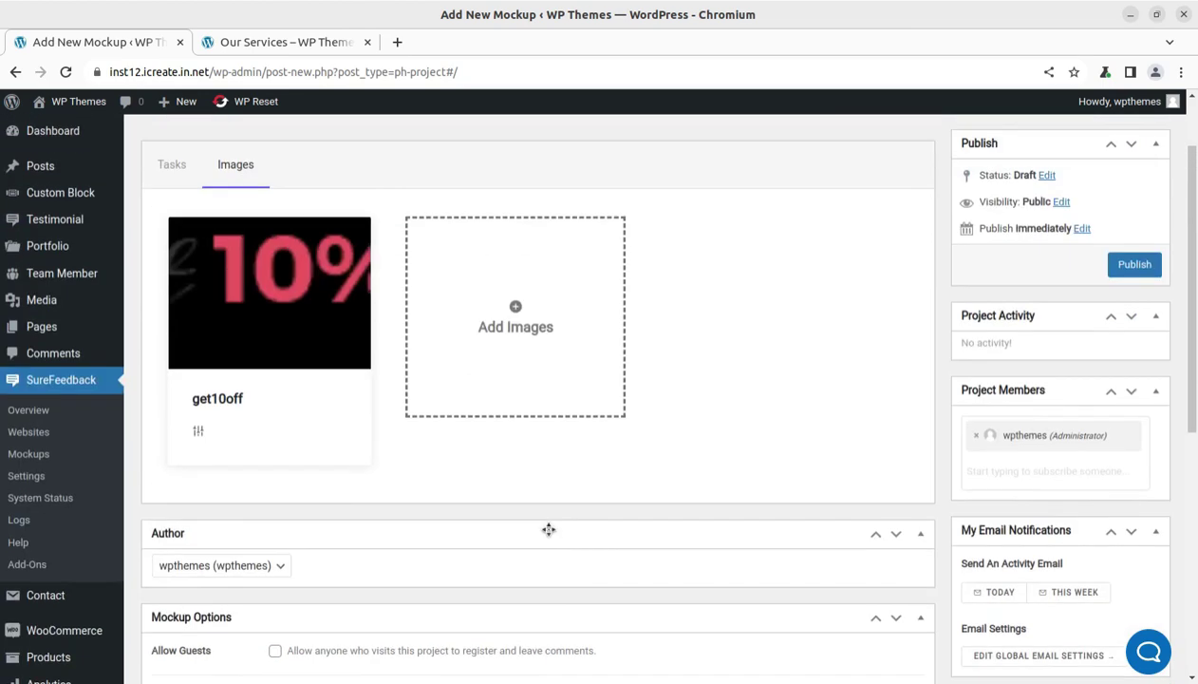
pyautogui.scroll(-5, 548, 529)
pyautogui.scroll(8, 547, 535)
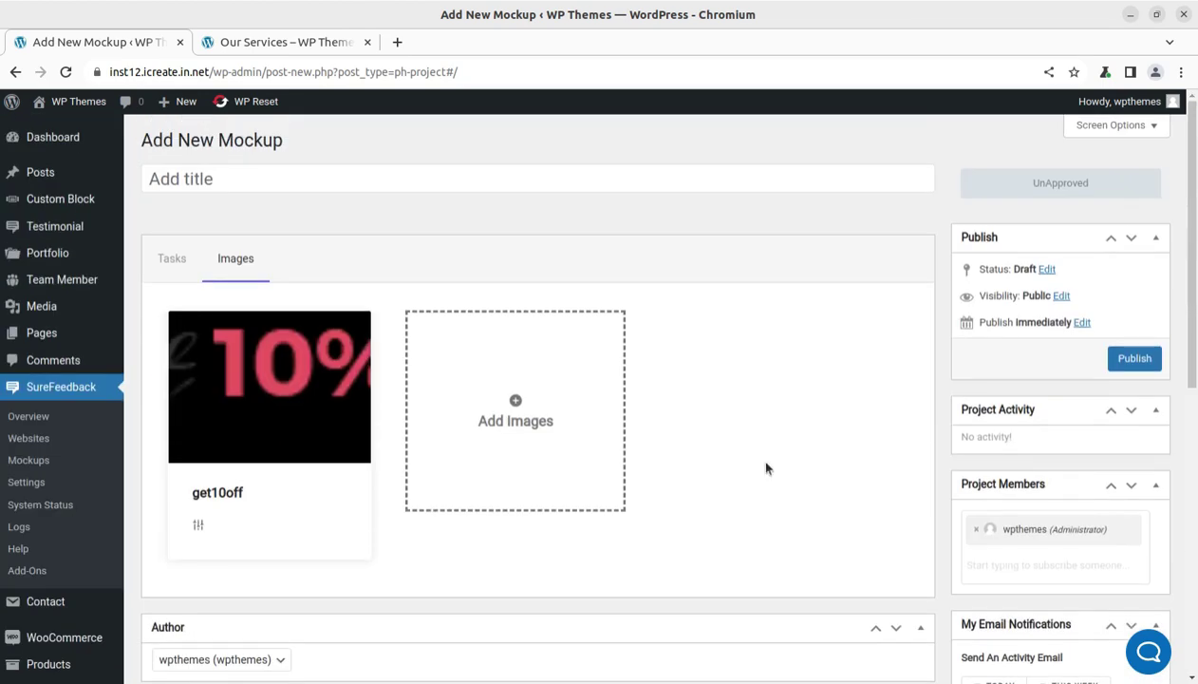
pyautogui.click(1135, 358)
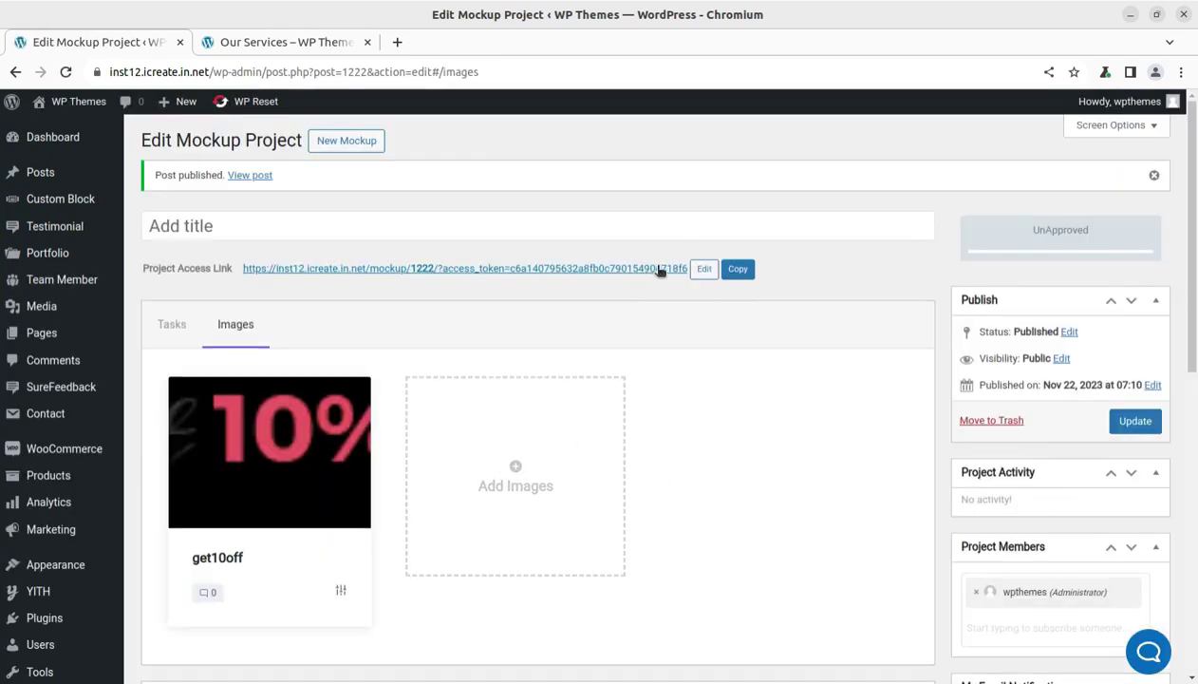
# Copy the mockup's project access link and open the SureFeedback mockups list in the other account's browser
pyautogui.click(738, 271)
pyautogui.click(3, 189)
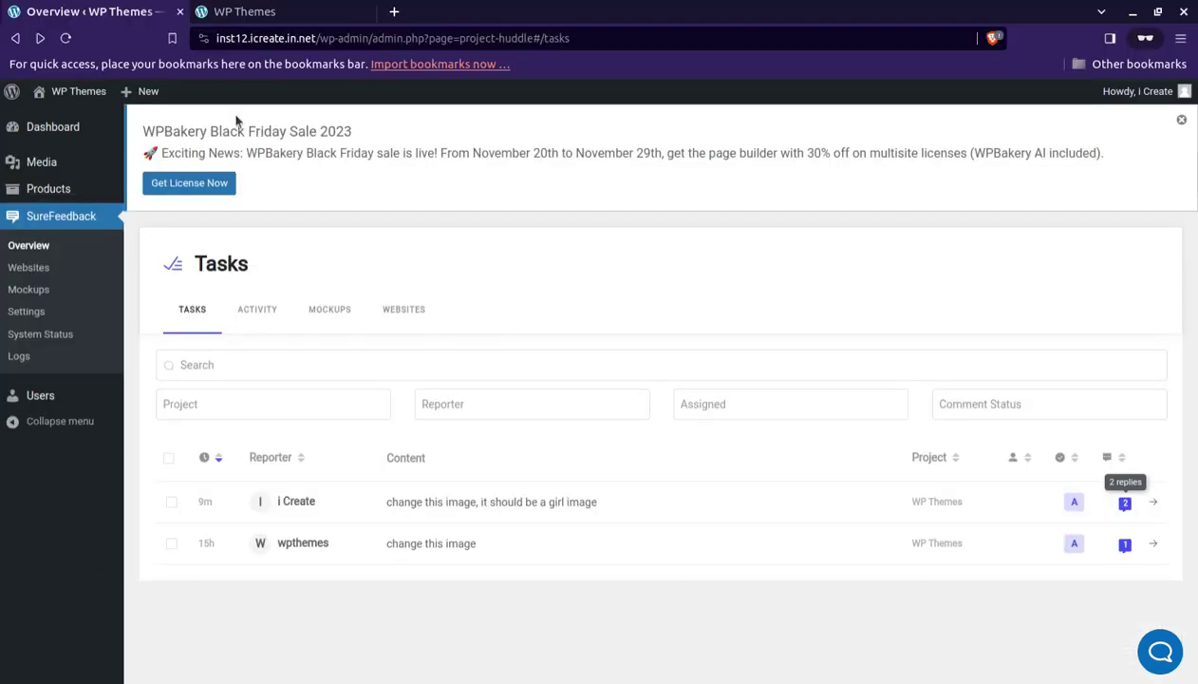
pyautogui.click(41, 298)
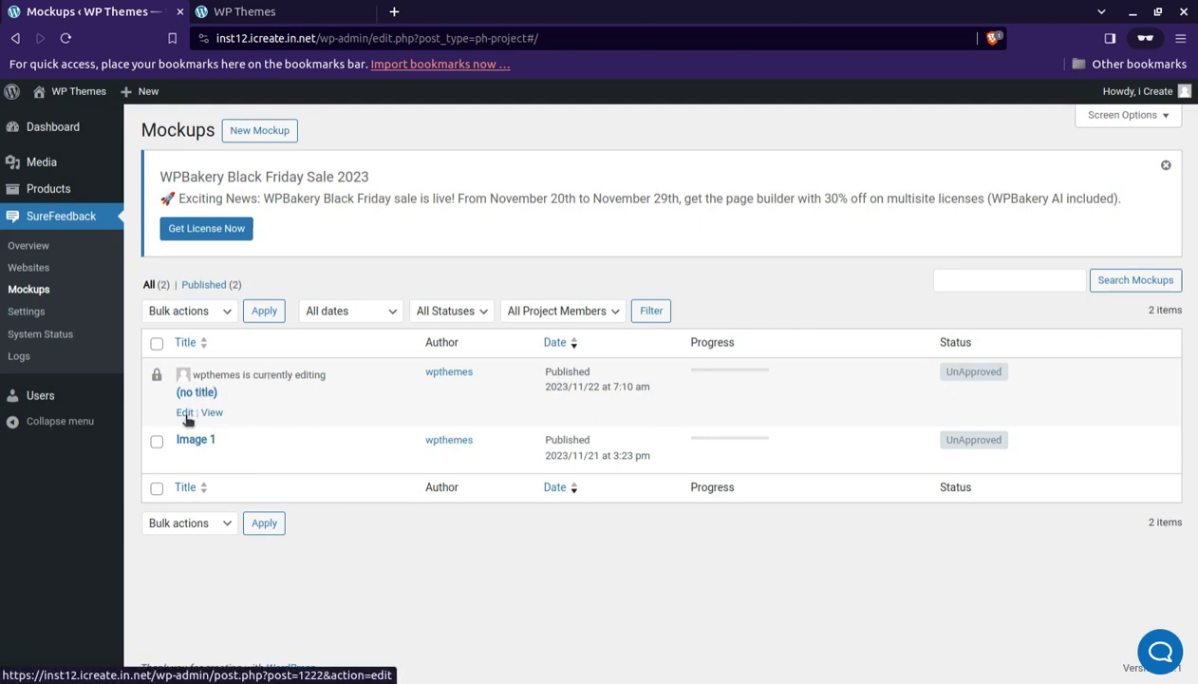
# Switch back to Chromium, update the mockup project and copy its project access link again
pyautogui.click(5, 243)
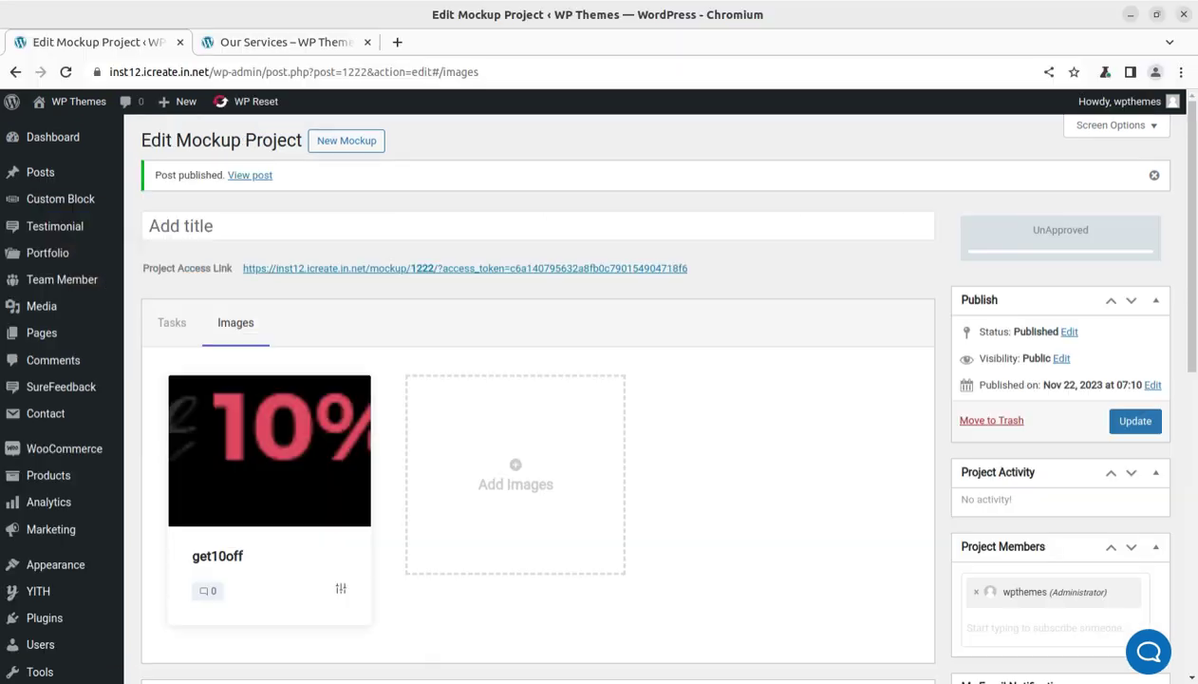
pyautogui.click(1113, 425)
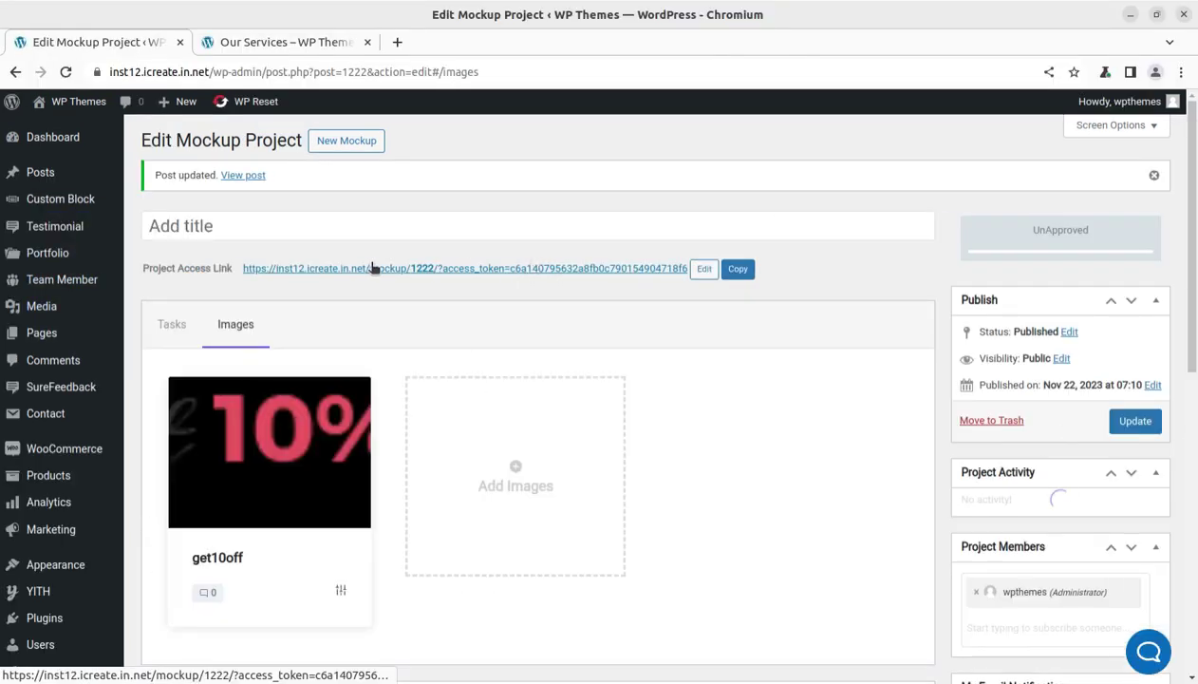
pyautogui.moveTo(704, 273)
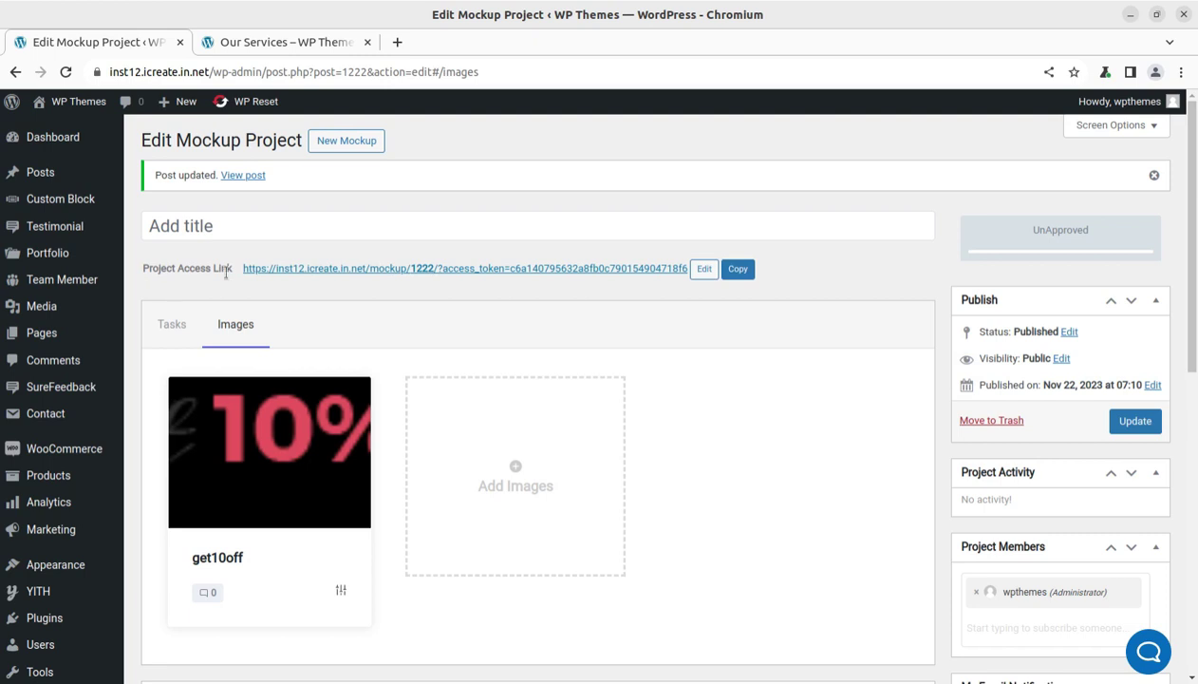
pyautogui.click(735, 272)
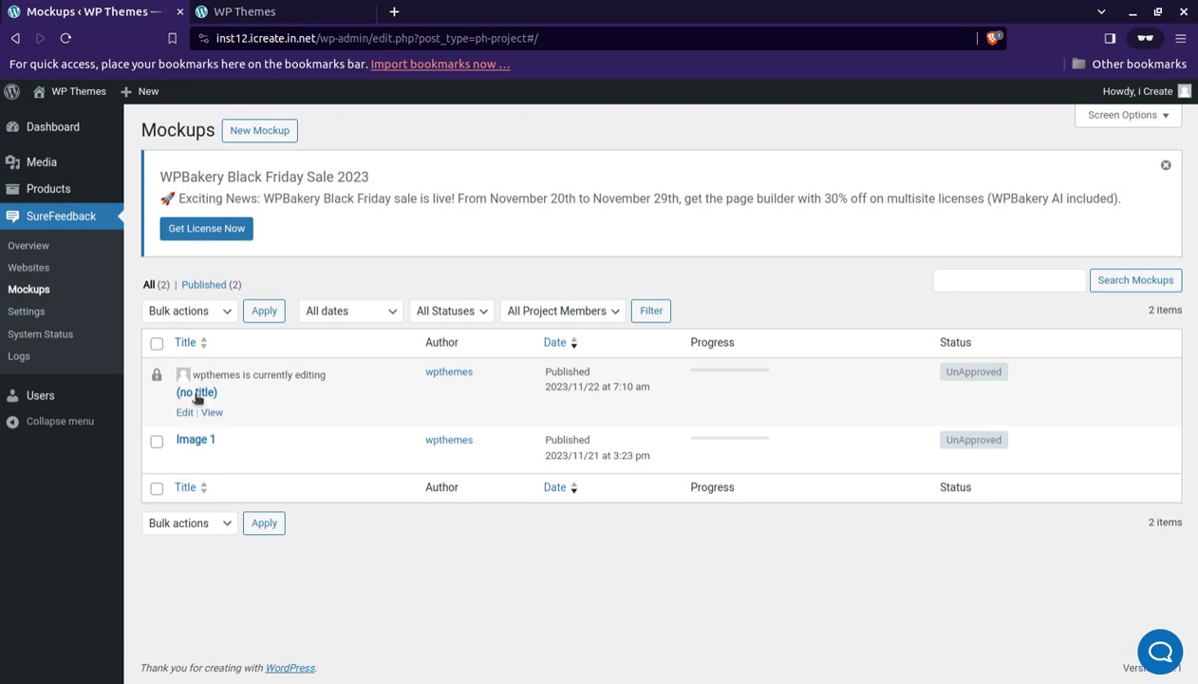
# In the other account's browser, view the untitled mockup's get10off image and its comments panel
pyautogui.click(197, 392)
pyautogui.click(213, 414)
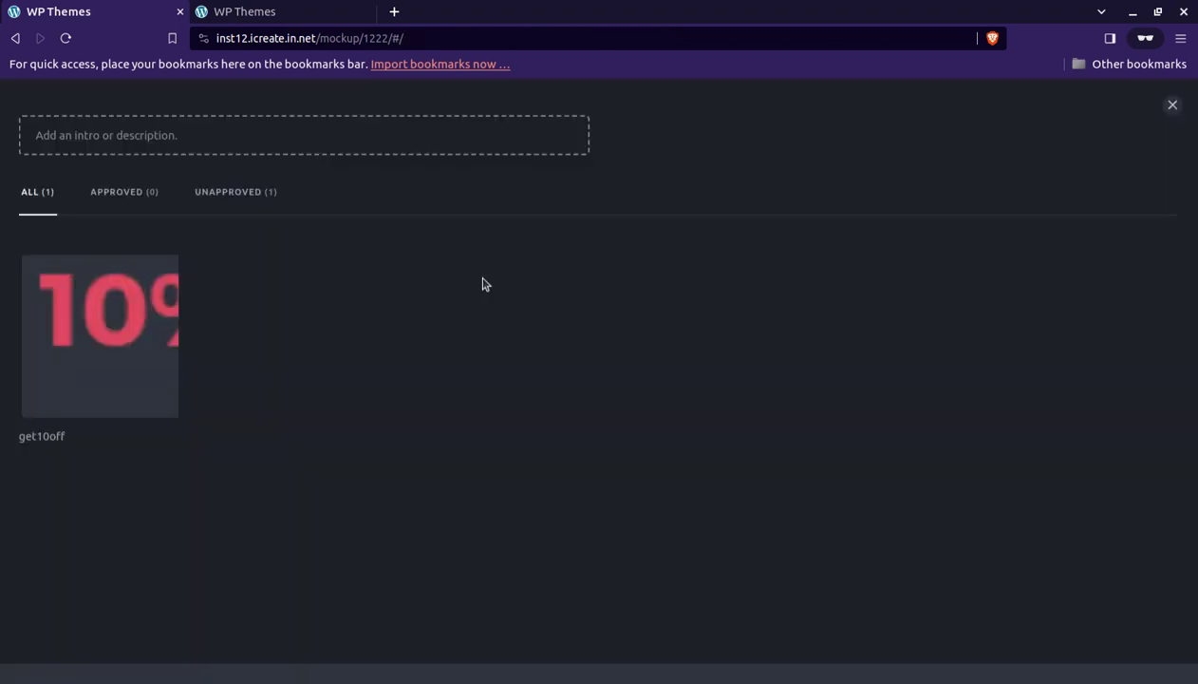
pyautogui.click(88, 350)
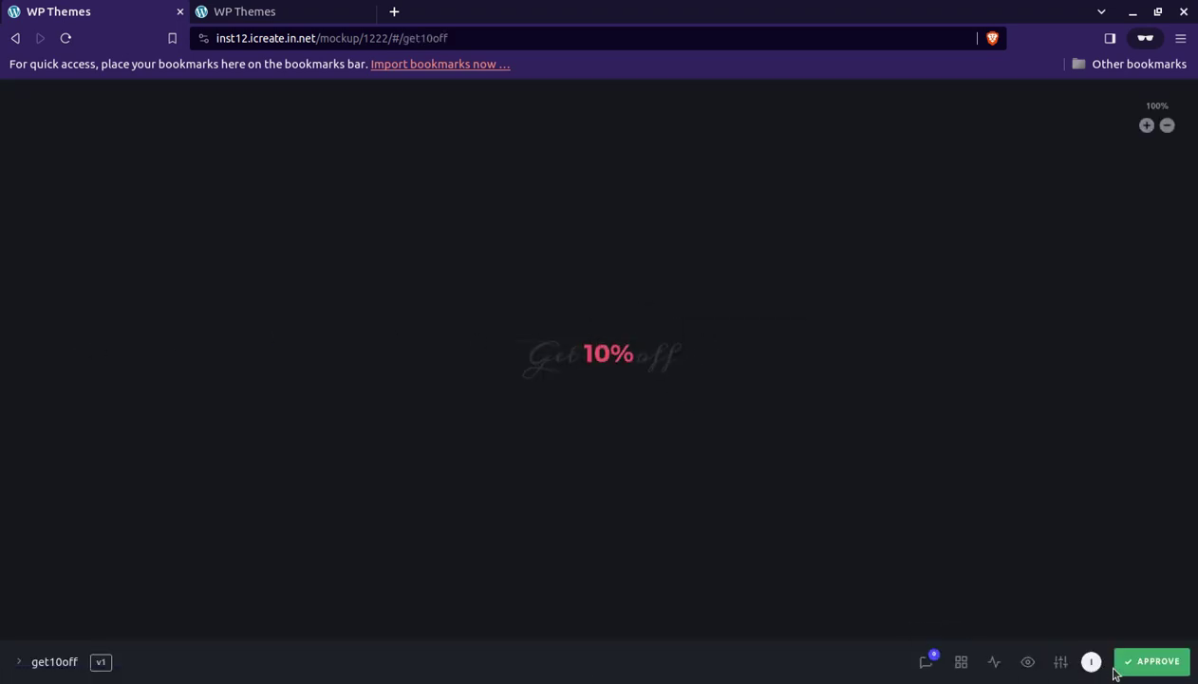
pyautogui.click(929, 665)
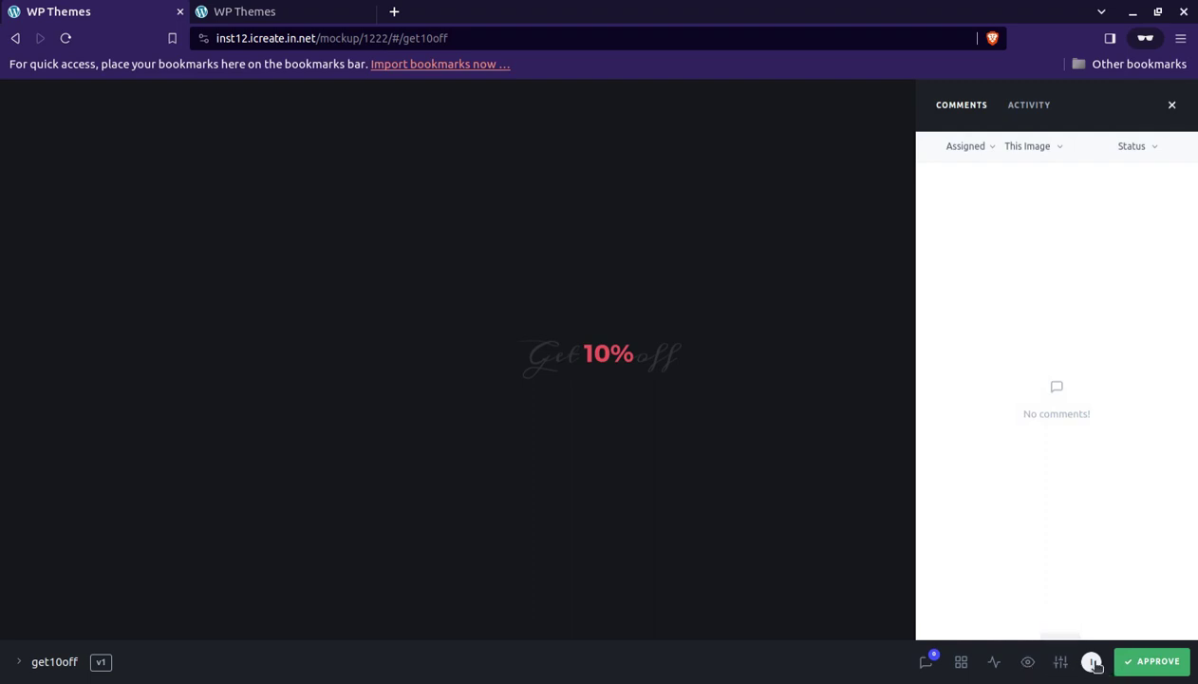
# Approve only the get10off image, and reload the mockup project in the administrator's Chromium window
pyautogui.click(1164, 669)
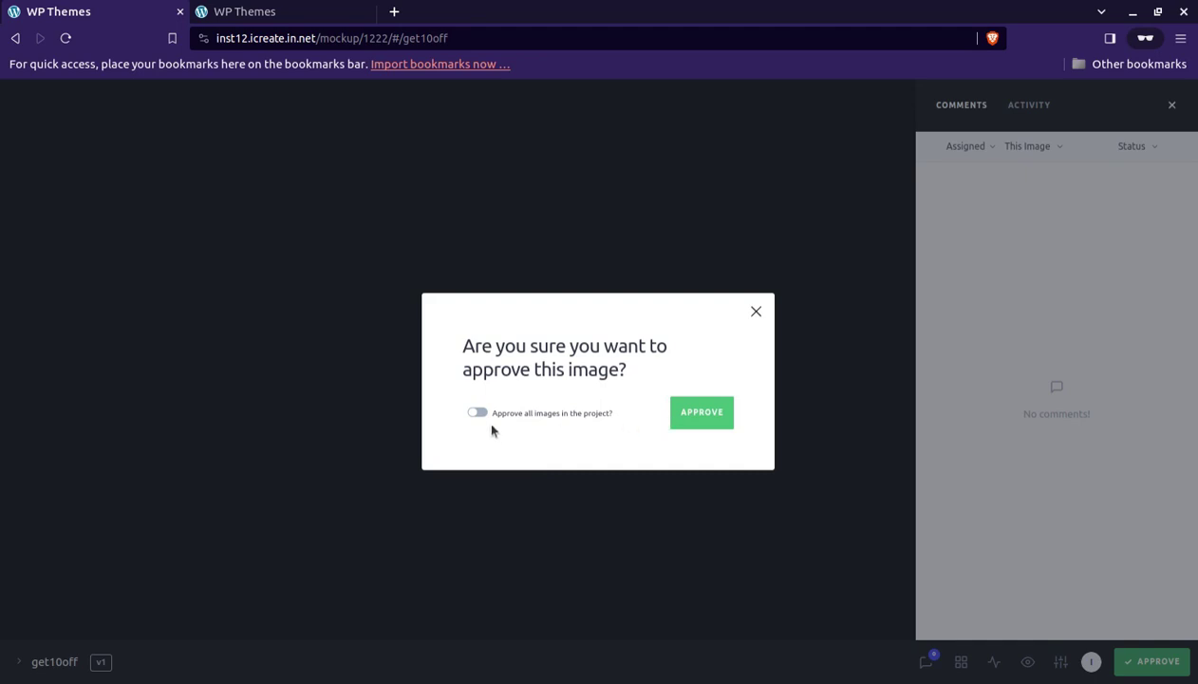
pyautogui.click(703, 417)
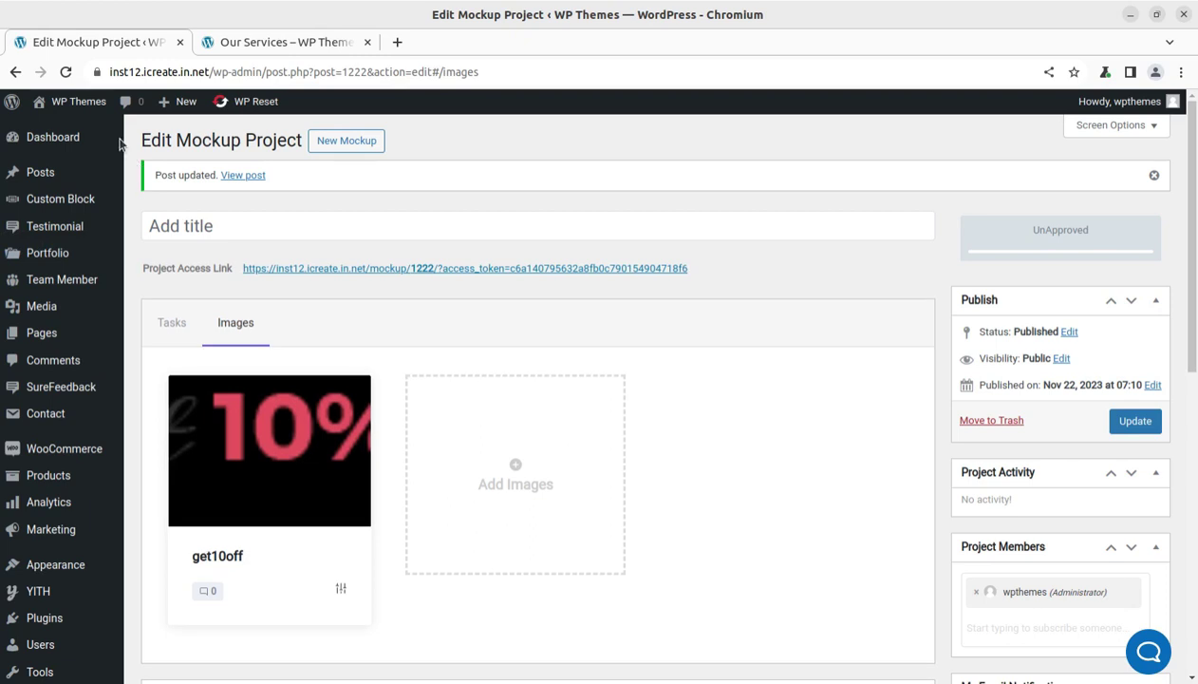
pyautogui.click(66, 71)
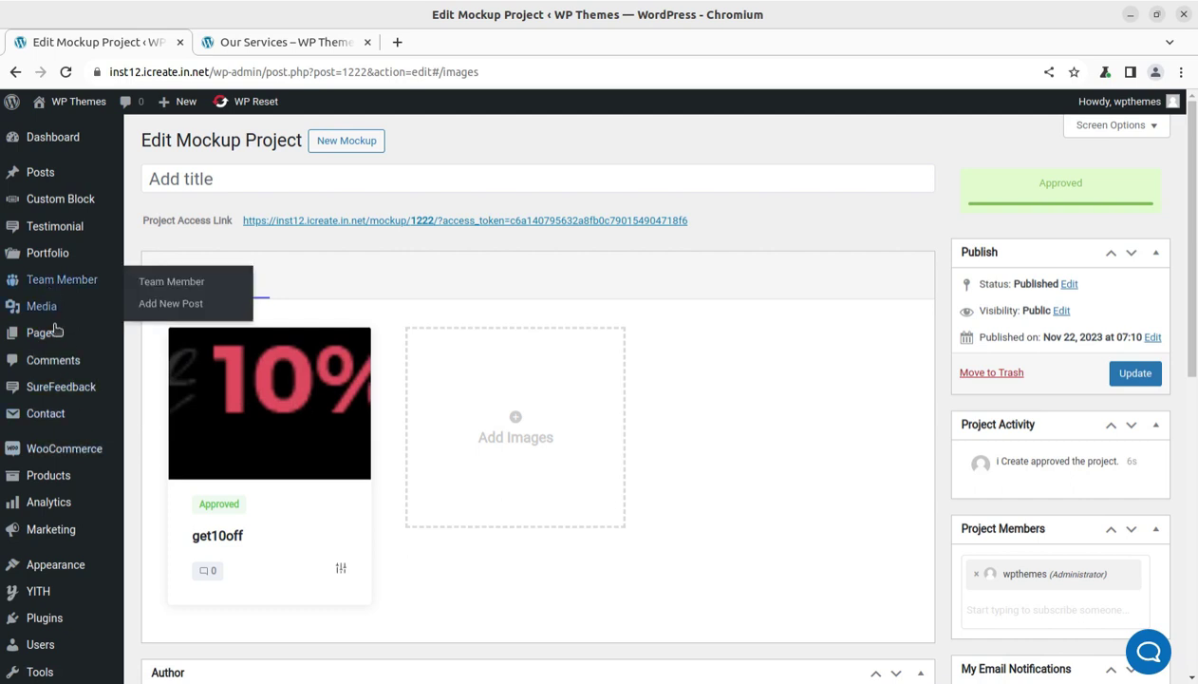
# View the list of all WordPress users and their roles
pyautogui.moveTo(55, 328)
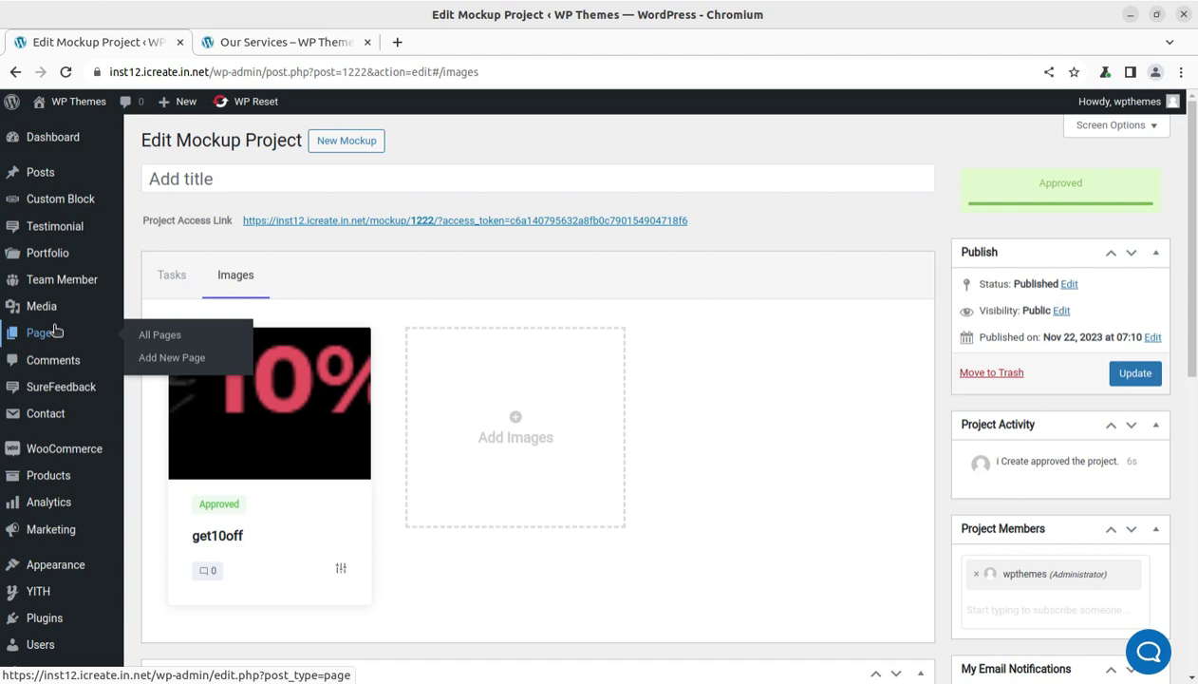
pyautogui.moveTo(66, 588)
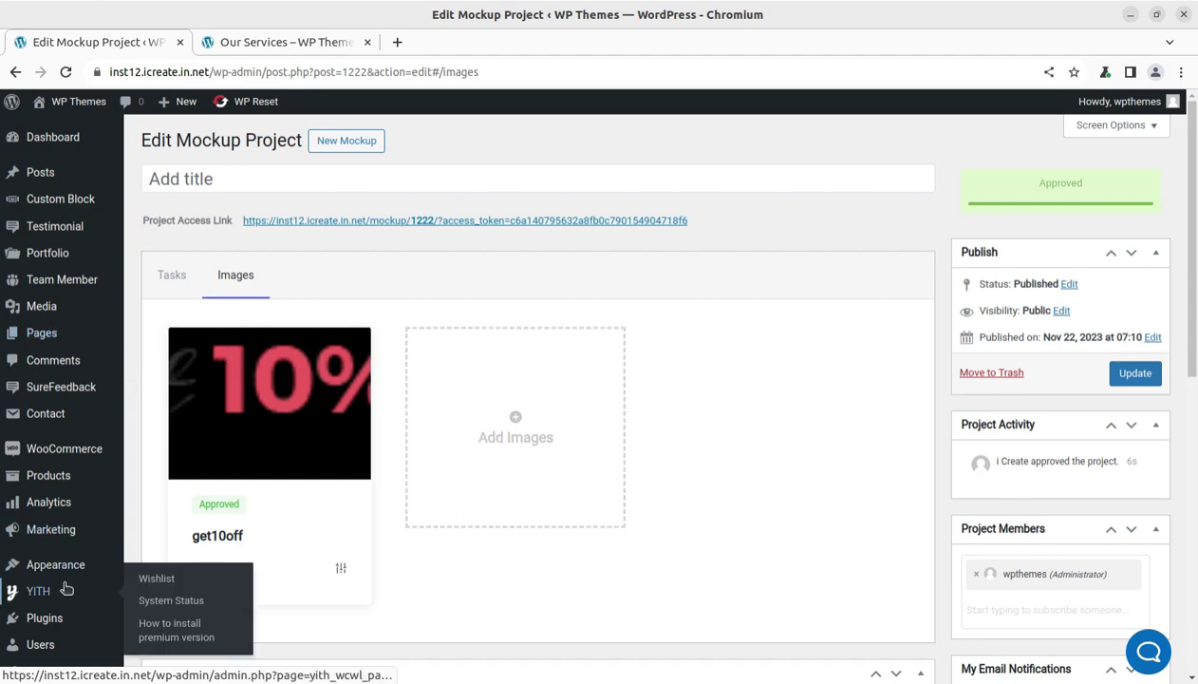
pyautogui.moveTo(54, 647)
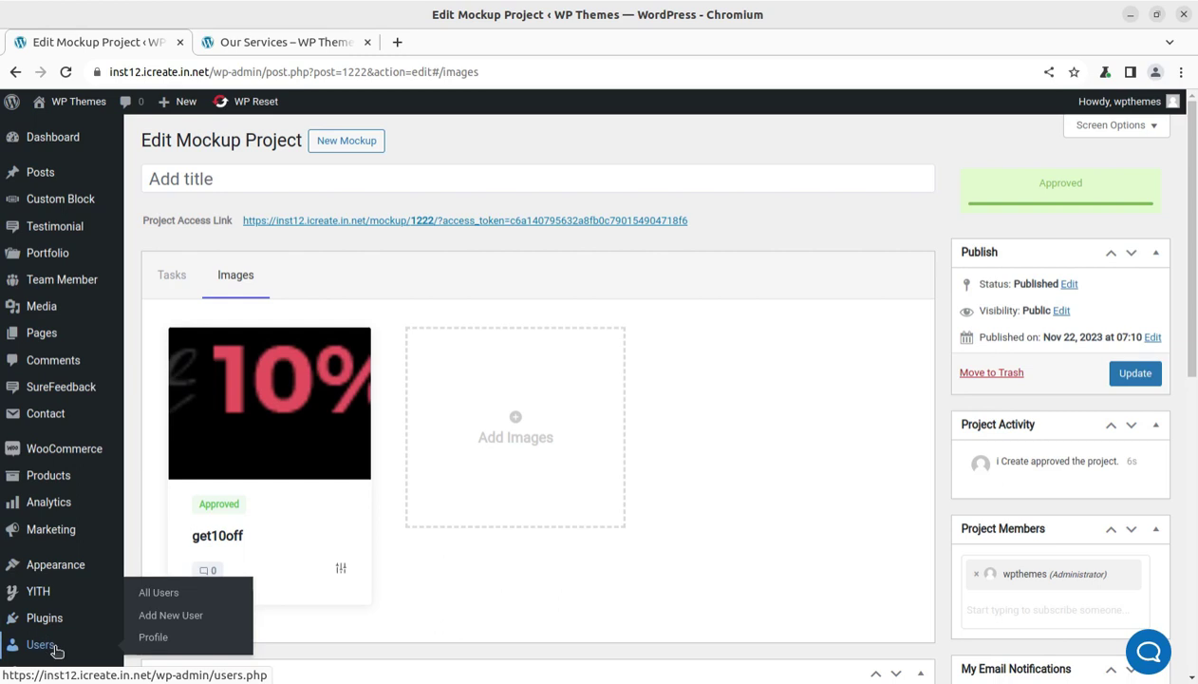
pyautogui.click(159, 596)
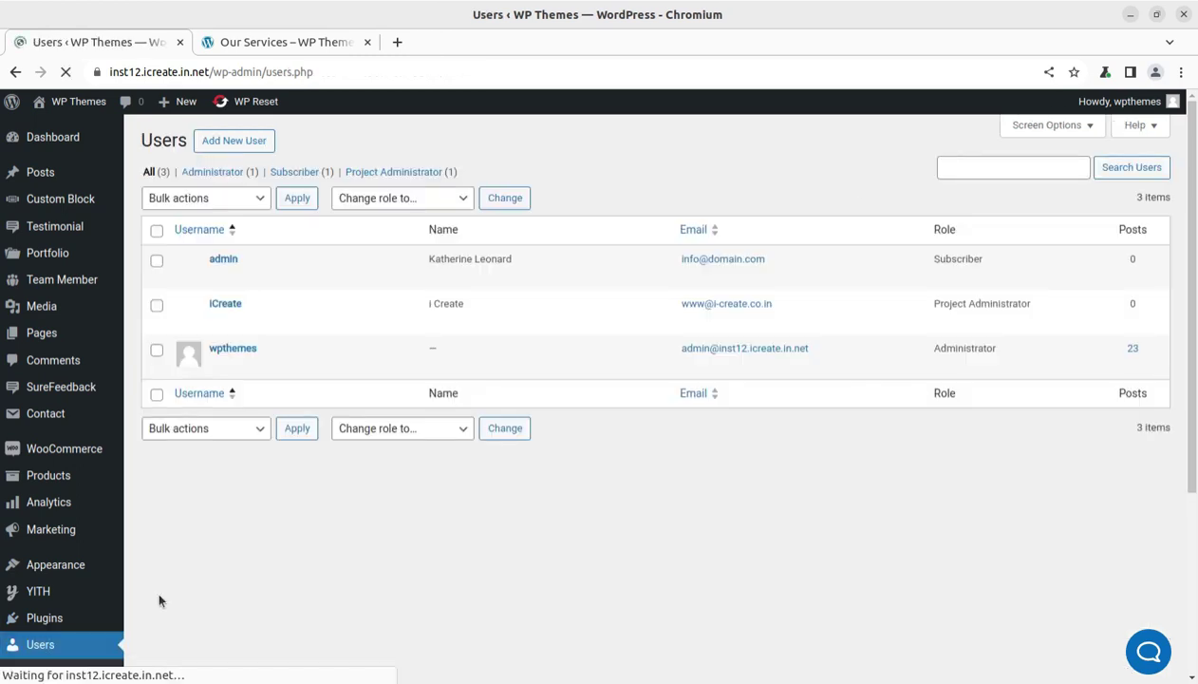
# Open the form for adding a new user and view the roles that can be assigned
pyautogui.click(228, 145)
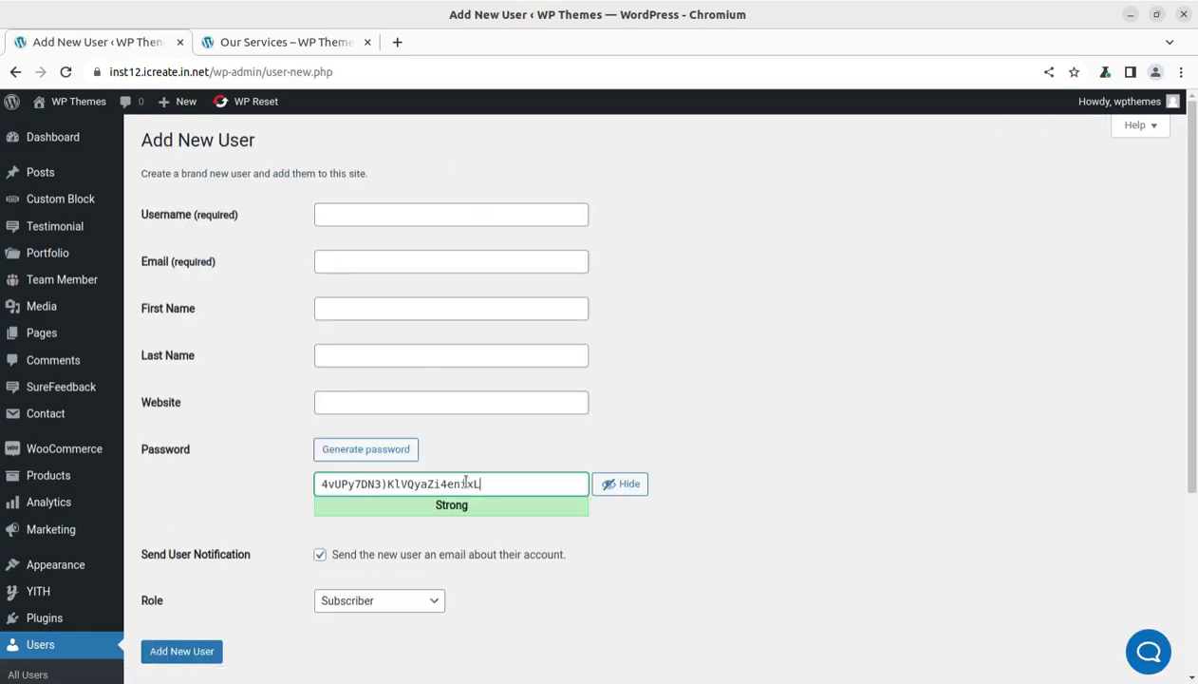
pyautogui.scroll(-4, 551, 473)
pyautogui.click(375, 418)
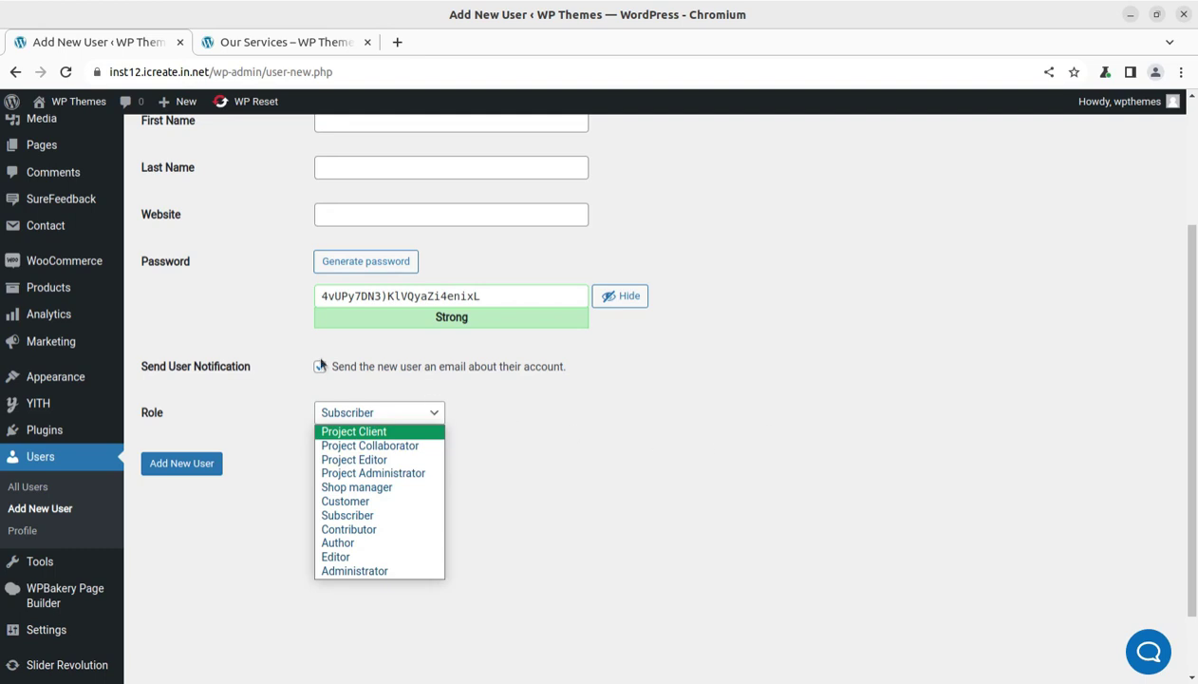
# From the SureFeedback overview, view the WP Themes website project and the pending comments on its WP Themes page
pyautogui.click(57, 202)
pyautogui.moveTo(59, 200)
pyautogui.click(146, 204)
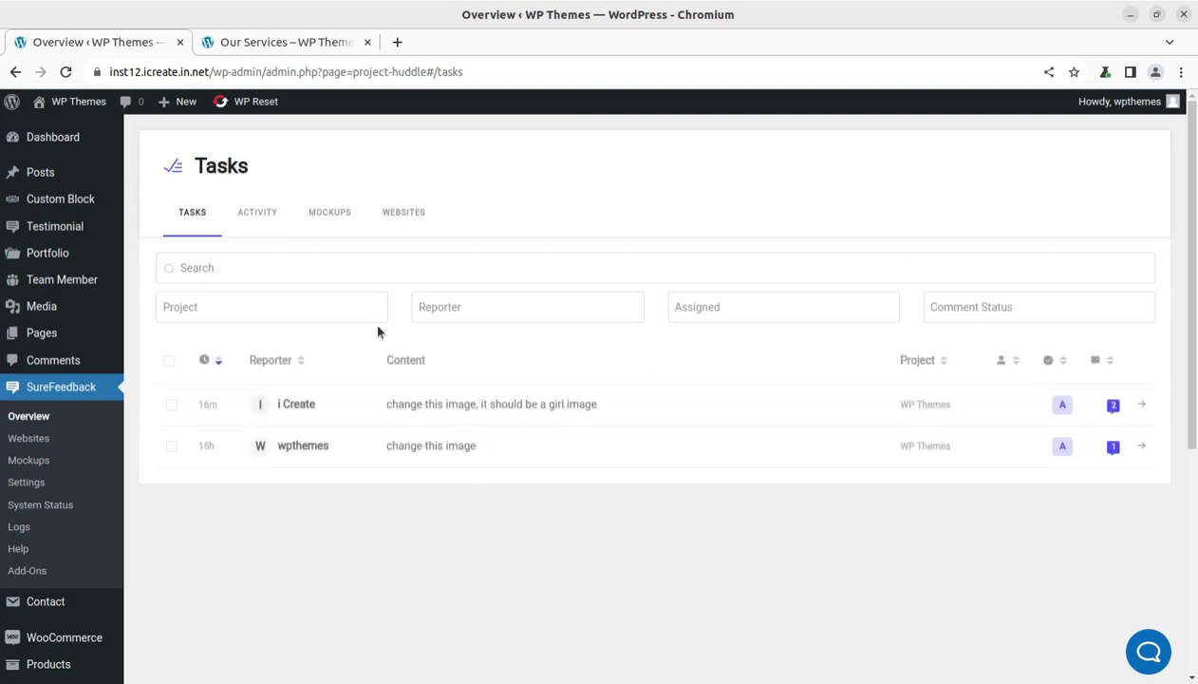
pyautogui.click(404, 214)
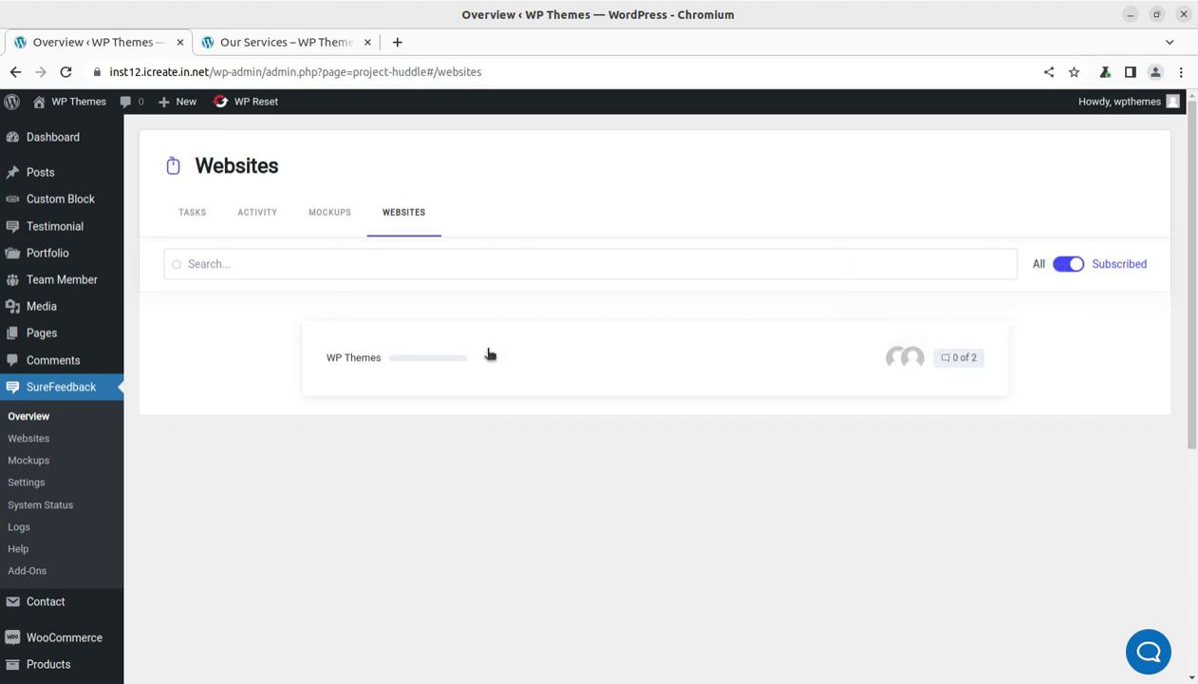
pyautogui.click(324, 366)
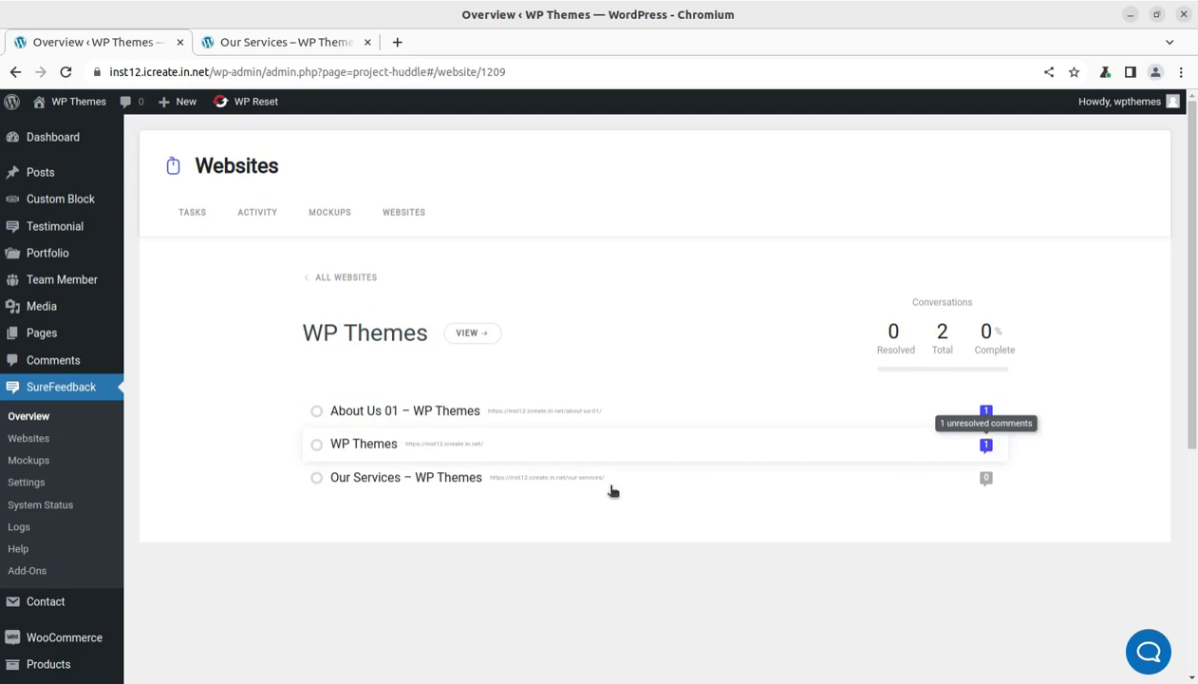
pyautogui.click(418, 446)
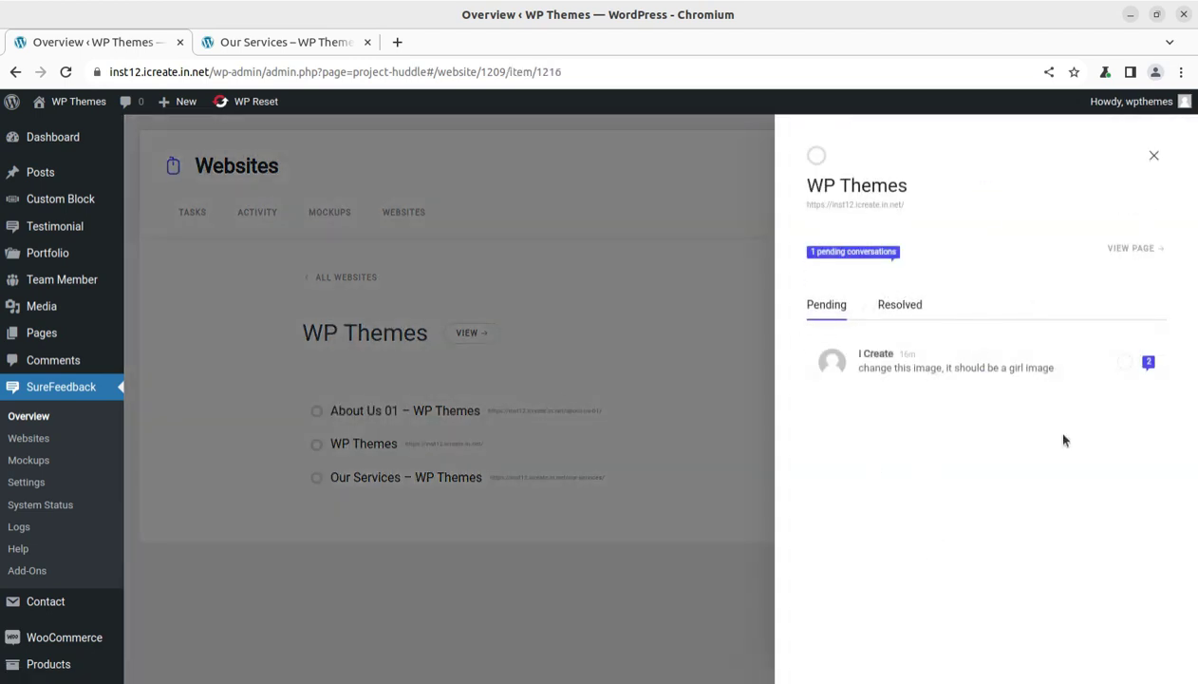
pyautogui.click(1156, 157)
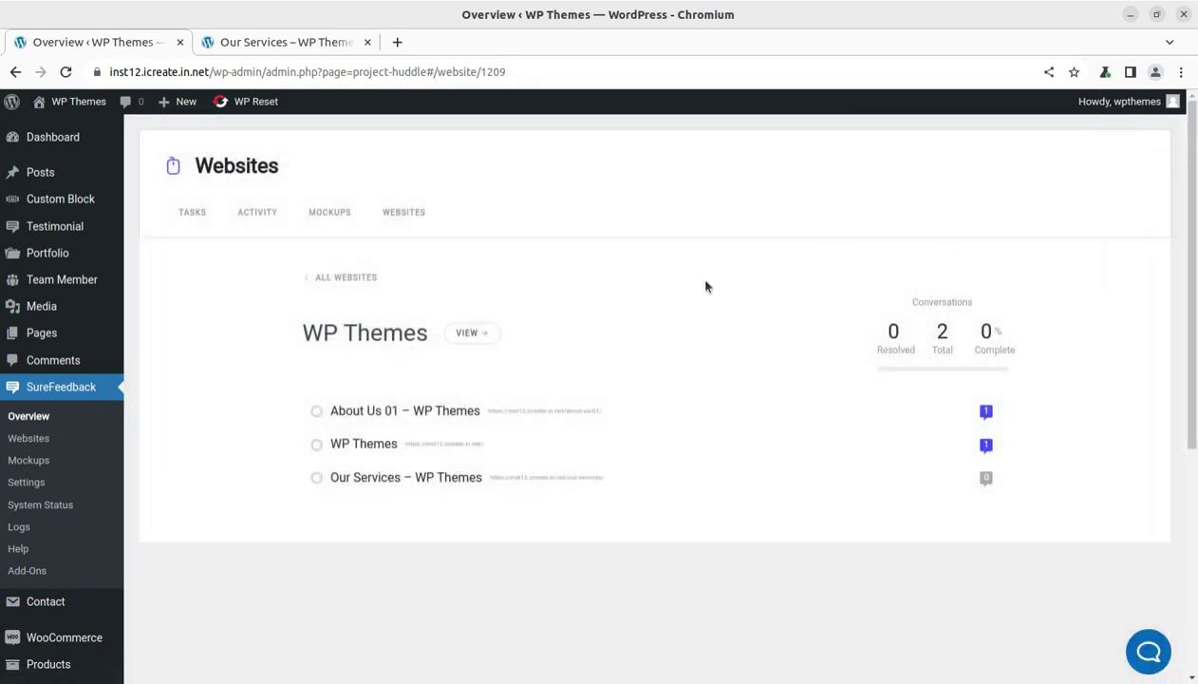
# View SureFeedback's list of websites and its list of mockups with their approval statuses
pyautogui.click(39, 447)
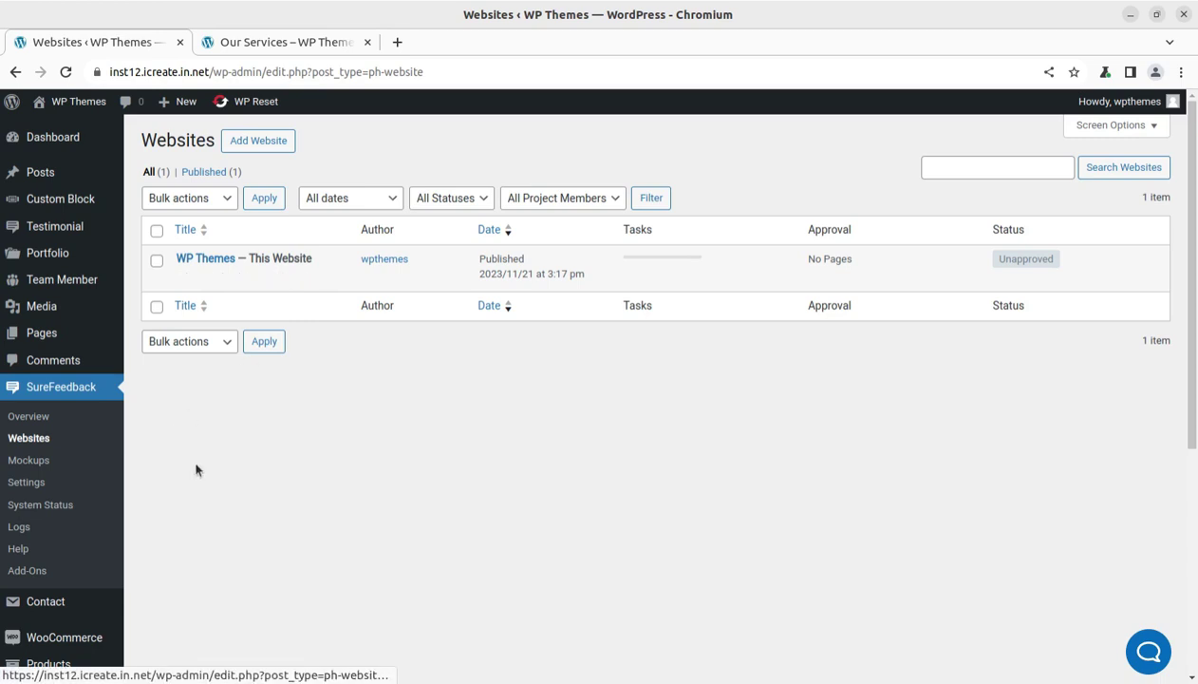
pyautogui.click(41, 459)
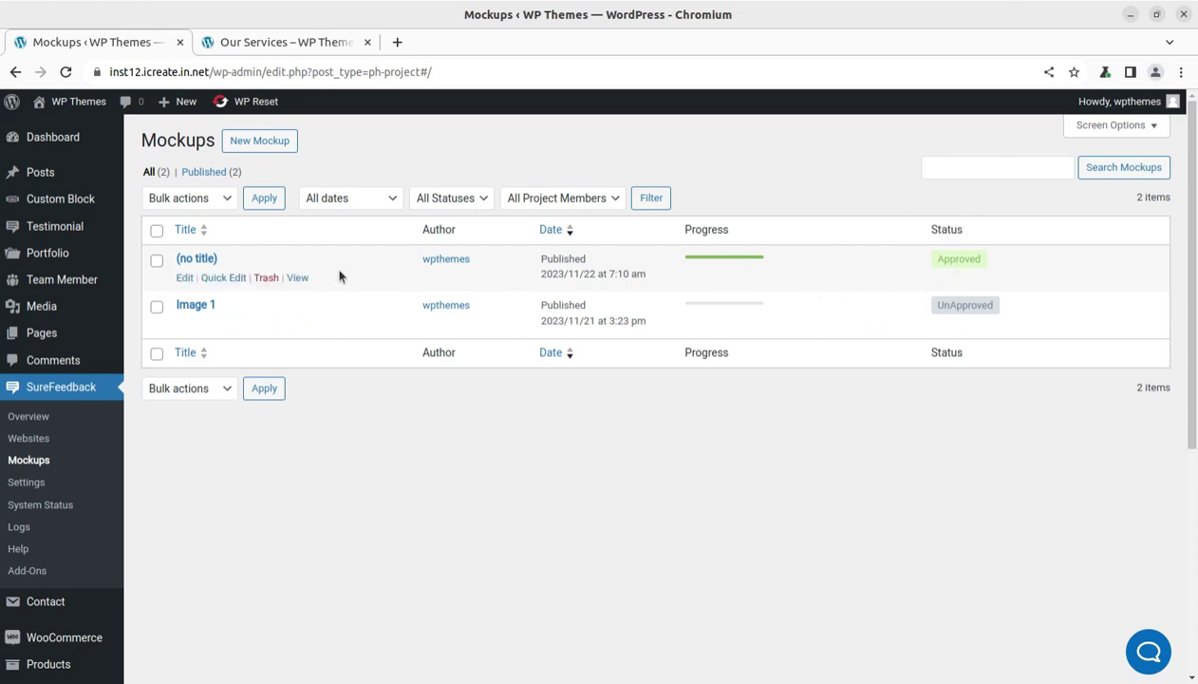
# Review SureFeedback's Customize settings for logos, highlight color, comment statuses and permissions, highlighting the light logo description
pyautogui.click(28, 486)
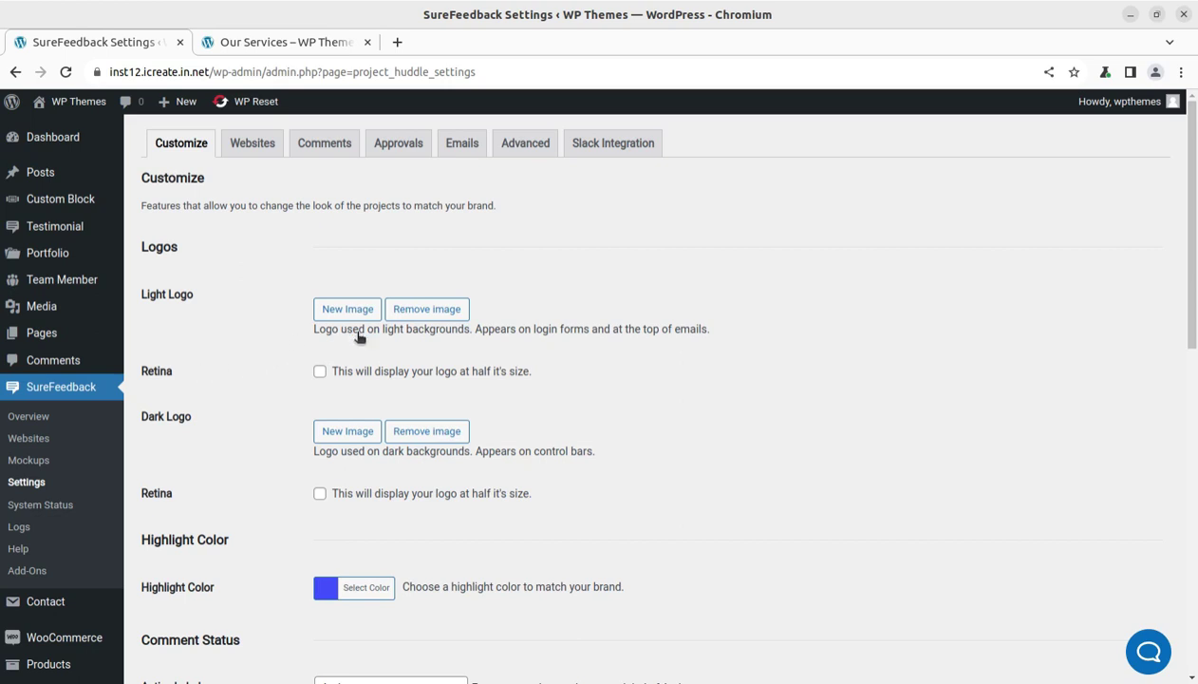
pyautogui.moveTo(756, 348); pyautogui.dragTo(269, 341)
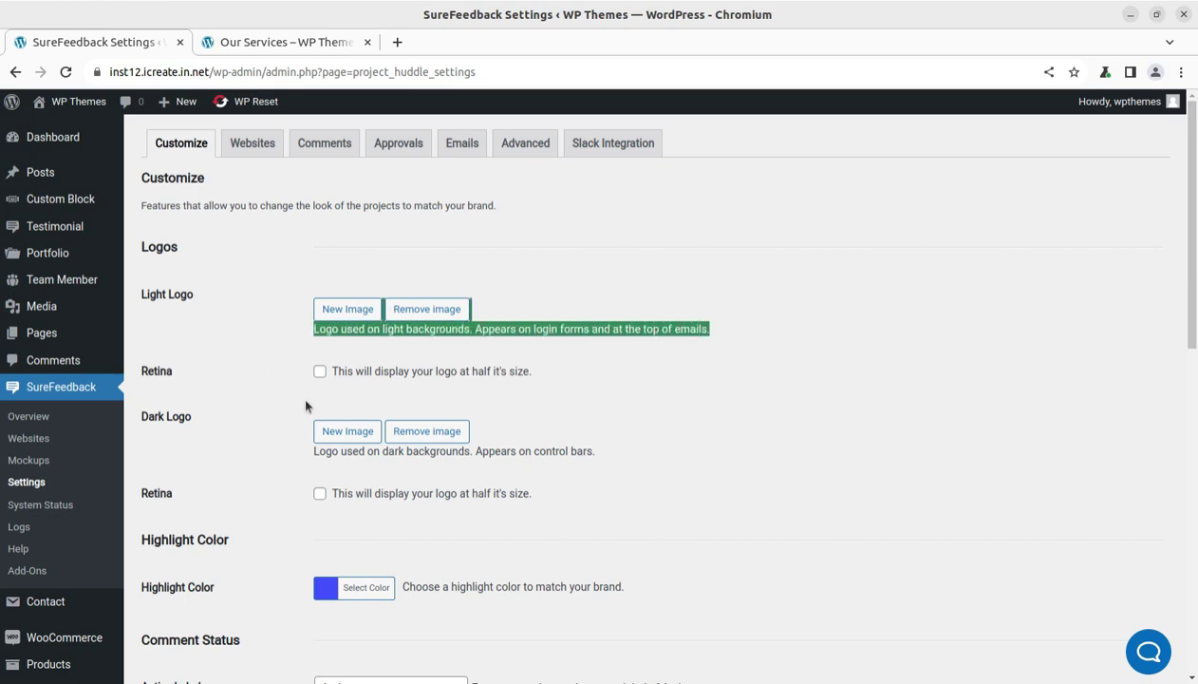
pyautogui.scroll(-5, 306, 484)
pyautogui.scroll(-3, 311, 500)
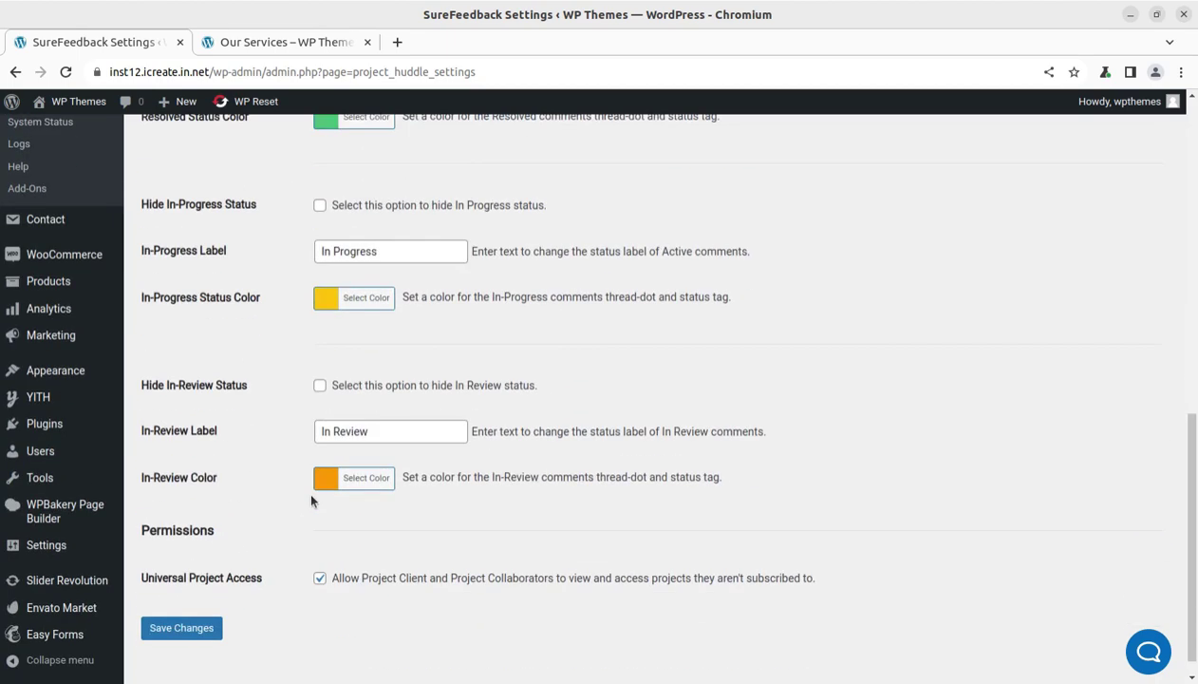
pyautogui.scroll(10, 312, 500)
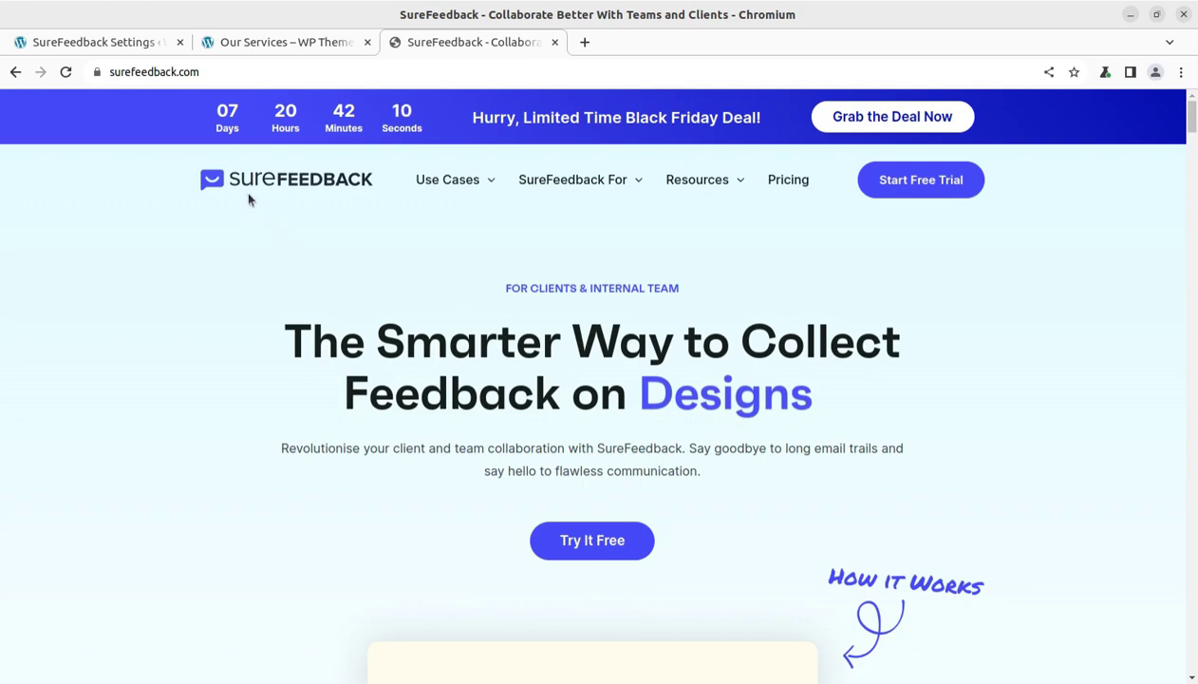
# On surefeedback.com, highlight the main headline's first line and the For Client Communication and For Internal Teams headings
pyautogui.moveTo(285, 340); pyautogui.dragTo(917, 336)
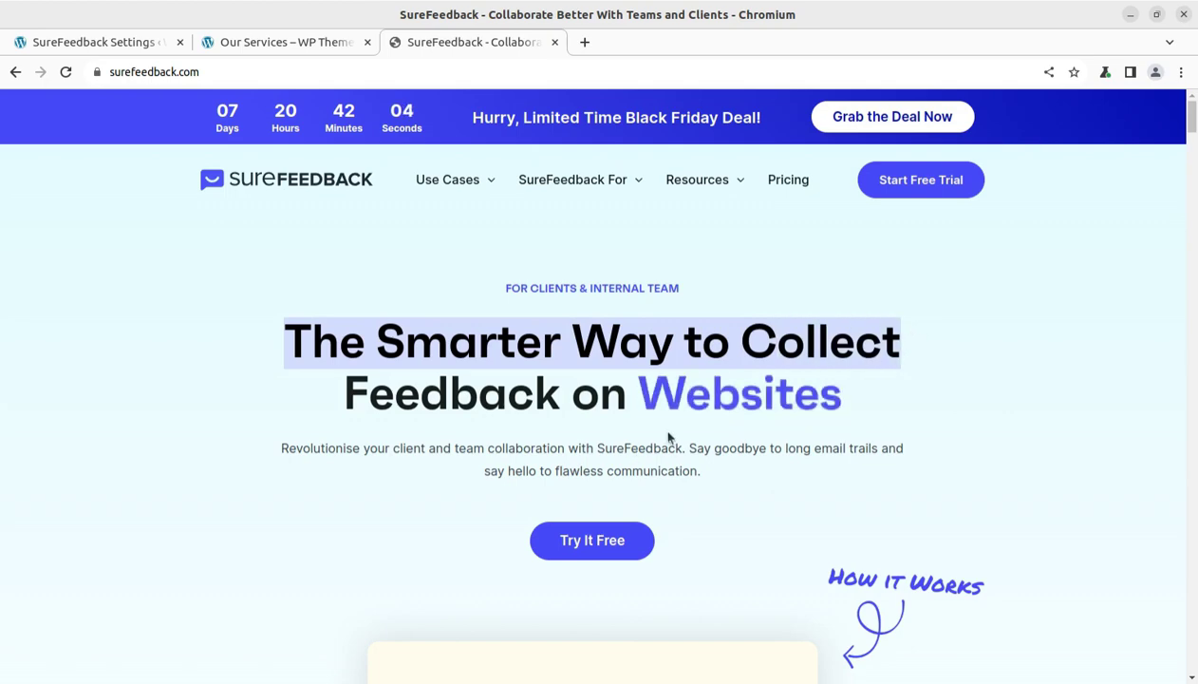
pyautogui.scroll(-3, 494, 502)
pyautogui.scroll(-3, 227, 473)
pyautogui.scroll(-5, 230, 484)
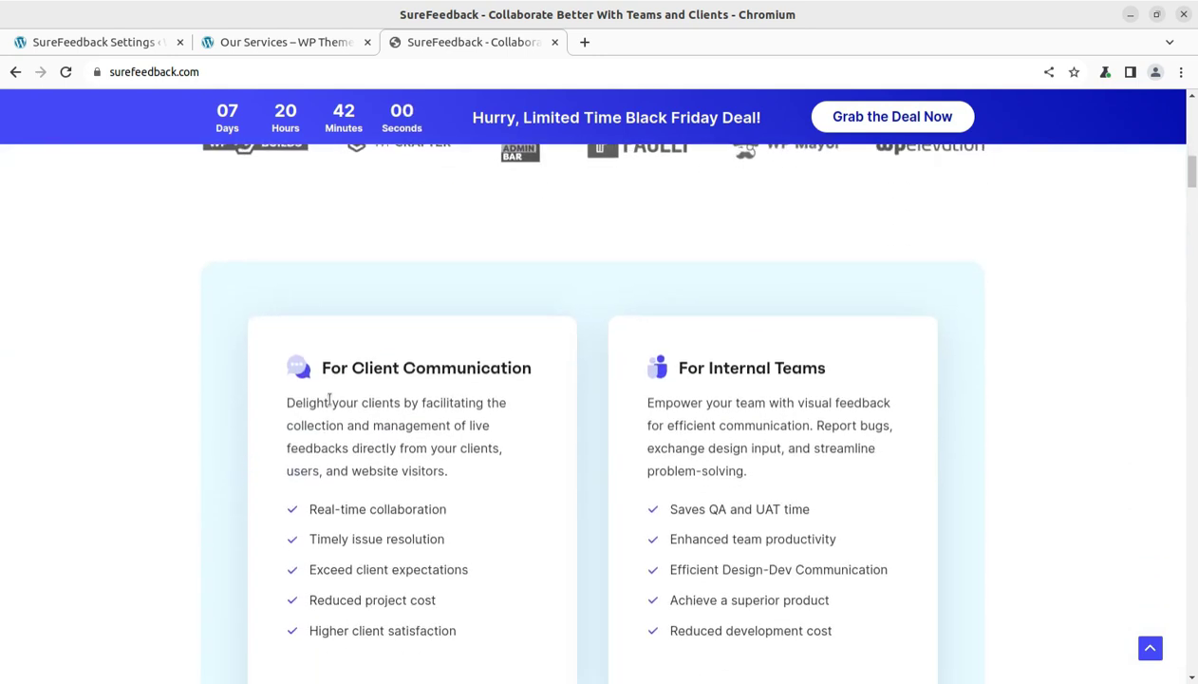
pyautogui.moveTo(321, 370); pyautogui.dragTo(538, 369)
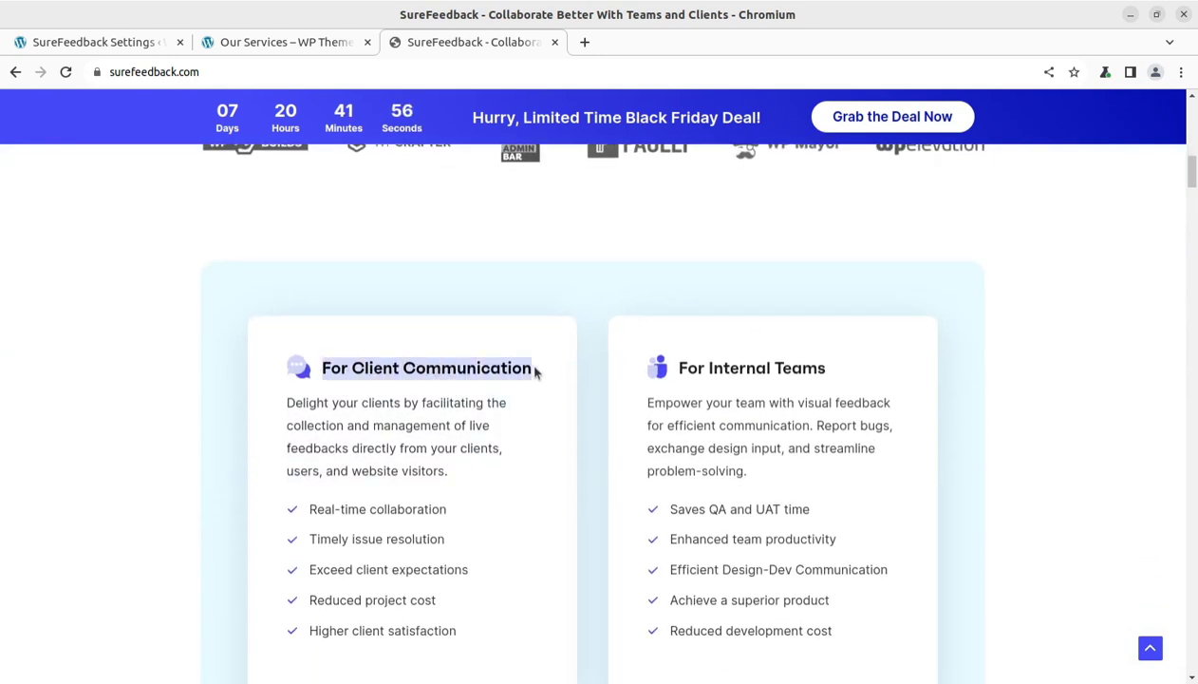
pyautogui.click(681, 368)
pyautogui.moveTo(681, 368); pyautogui.dragTo(828, 376)
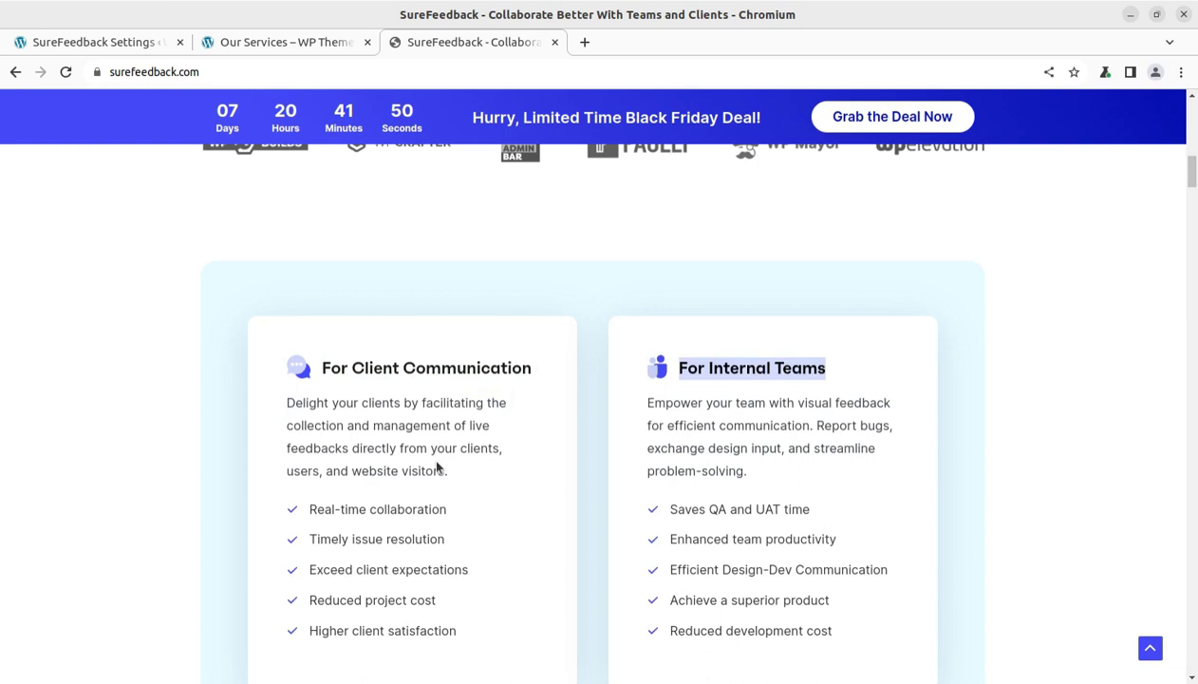
# Highlight the benefits Real-time collaboration, Enhanced team productivity, Efficient Design-Dev Communication and Achieve a superior product in the two cards
pyautogui.scroll(-2, 328, 399)
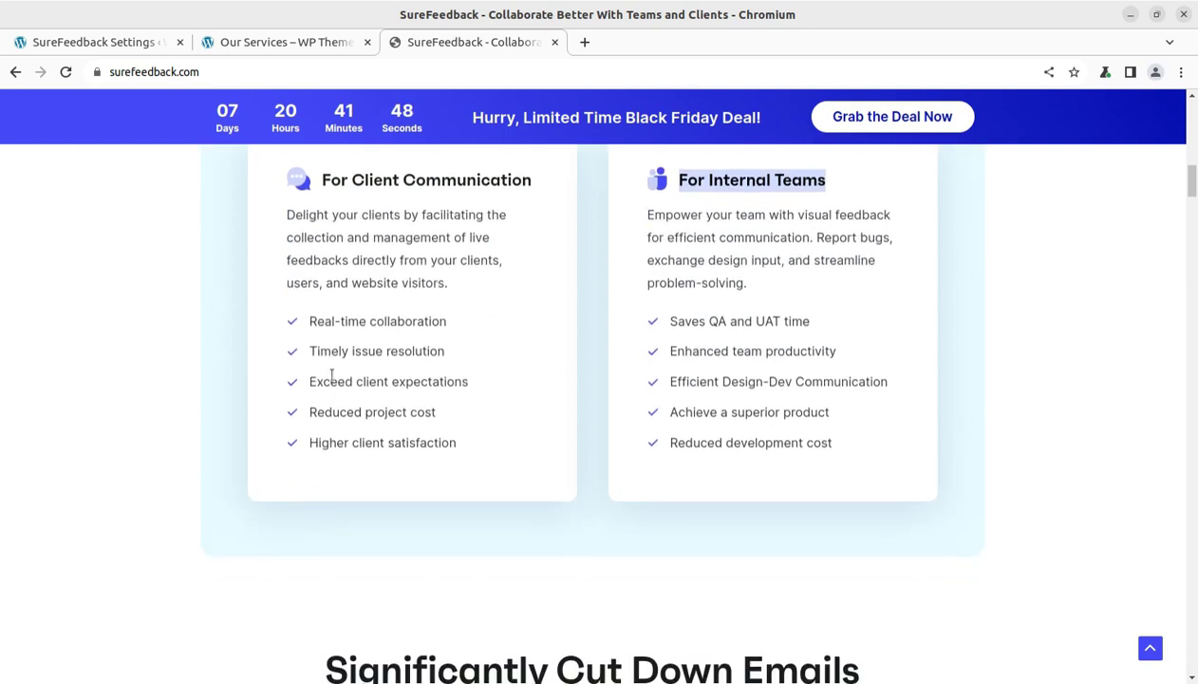
pyautogui.moveTo(310, 321); pyautogui.dragTo(431, 323)
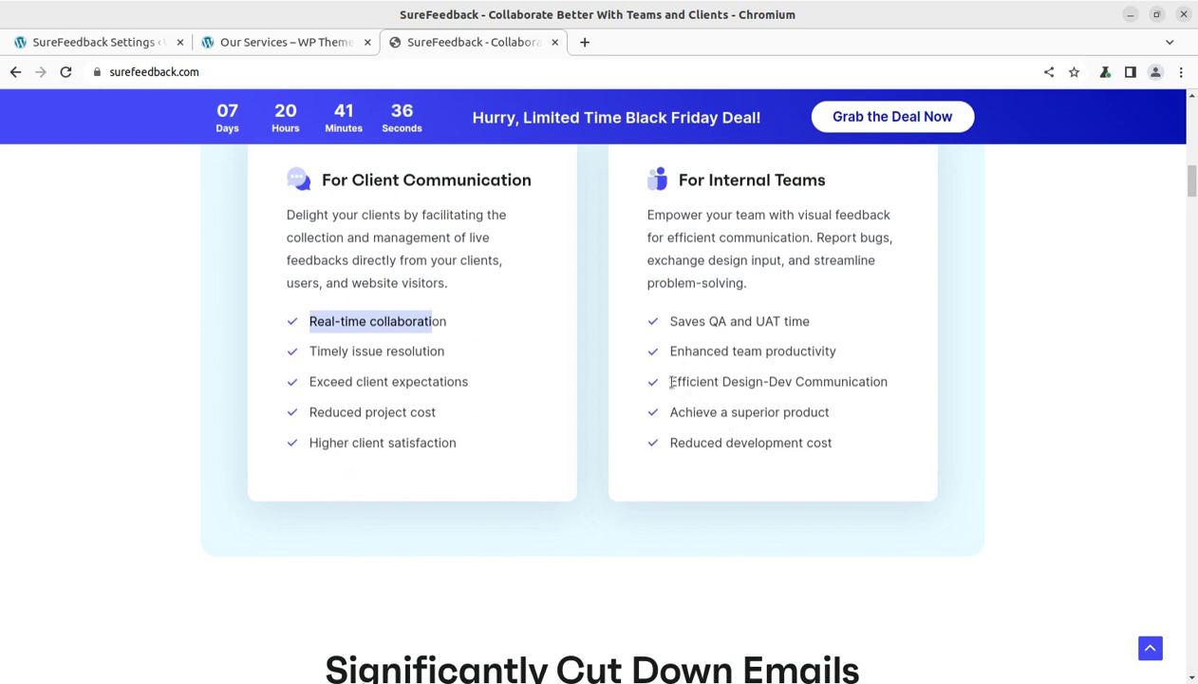
pyautogui.moveTo(667, 351); pyautogui.dragTo(837, 355)
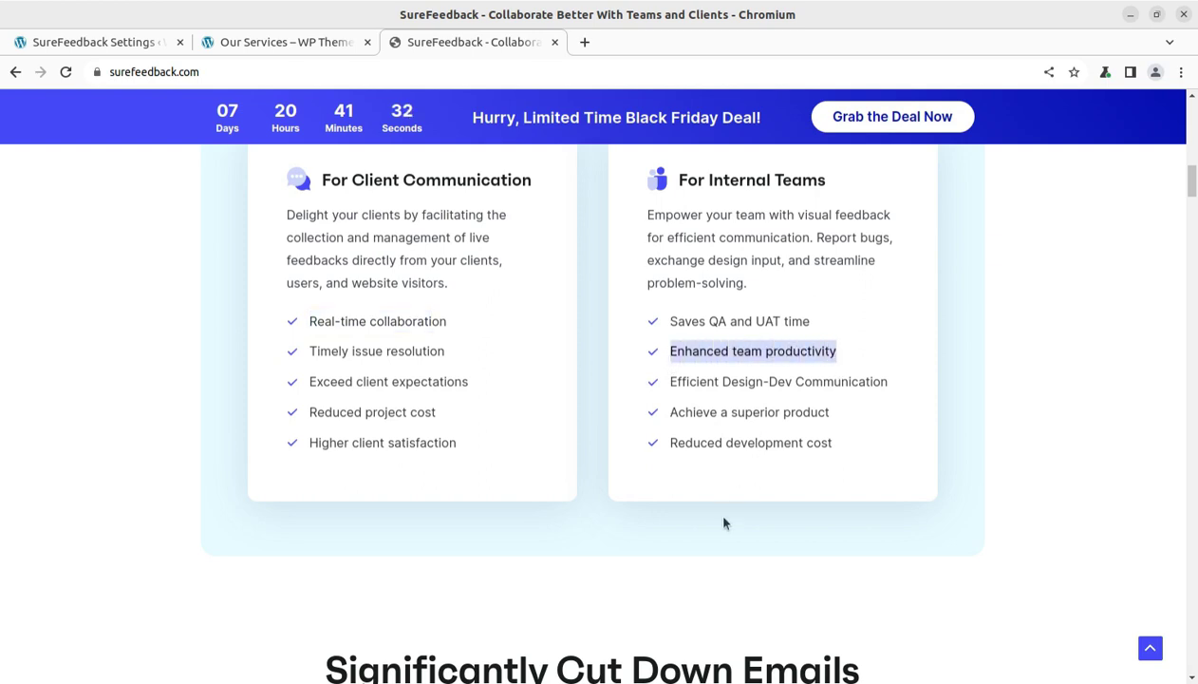
pyautogui.moveTo(676, 381); pyautogui.dragTo(756, 397)
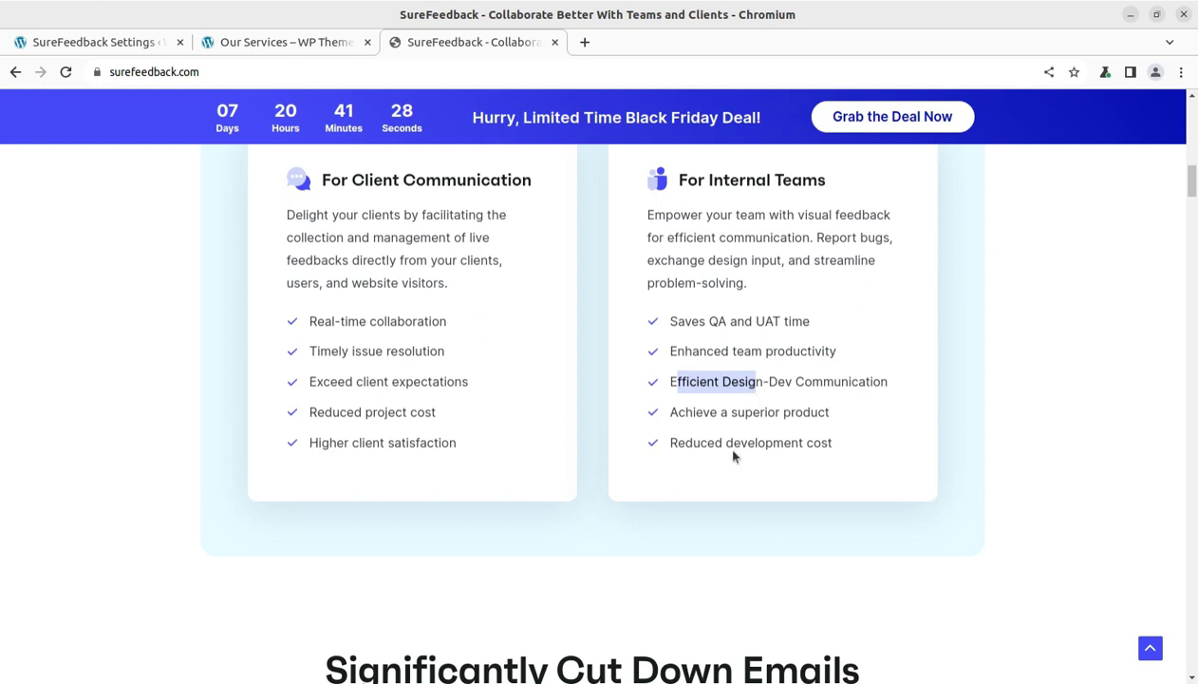
pyautogui.moveTo(722, 381); pyautogui.dragTo(791, 381)
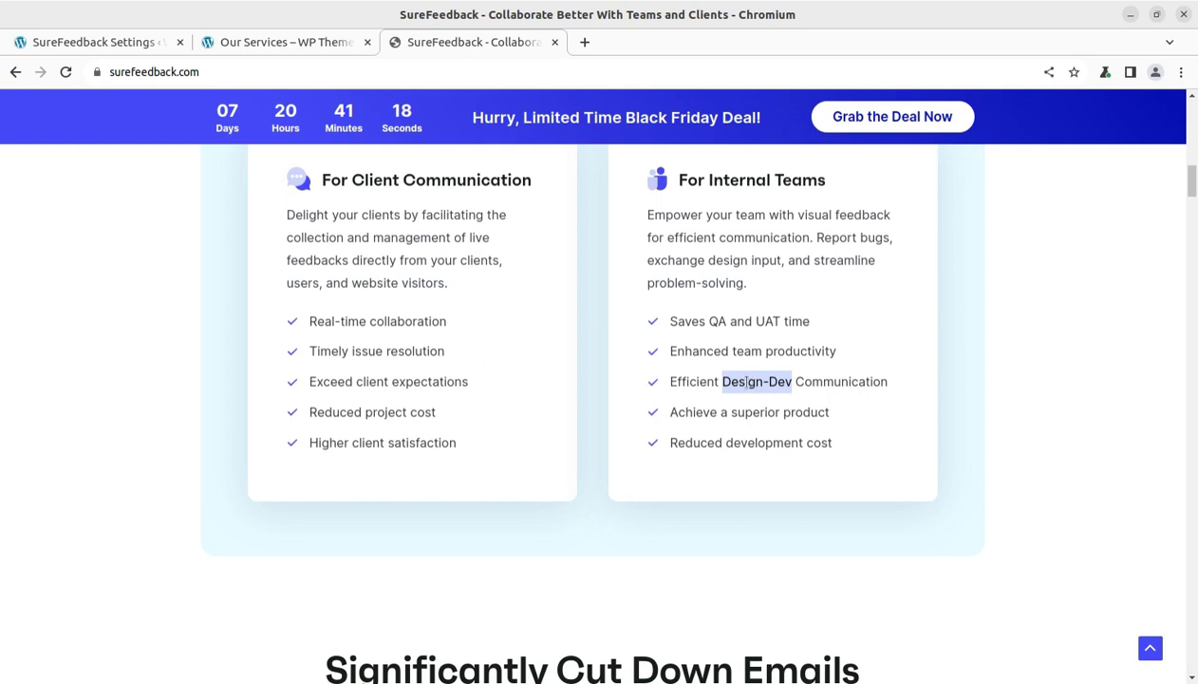
pyautogui.moveTo(672, 381); pyautogui.dragTo(911, 387)
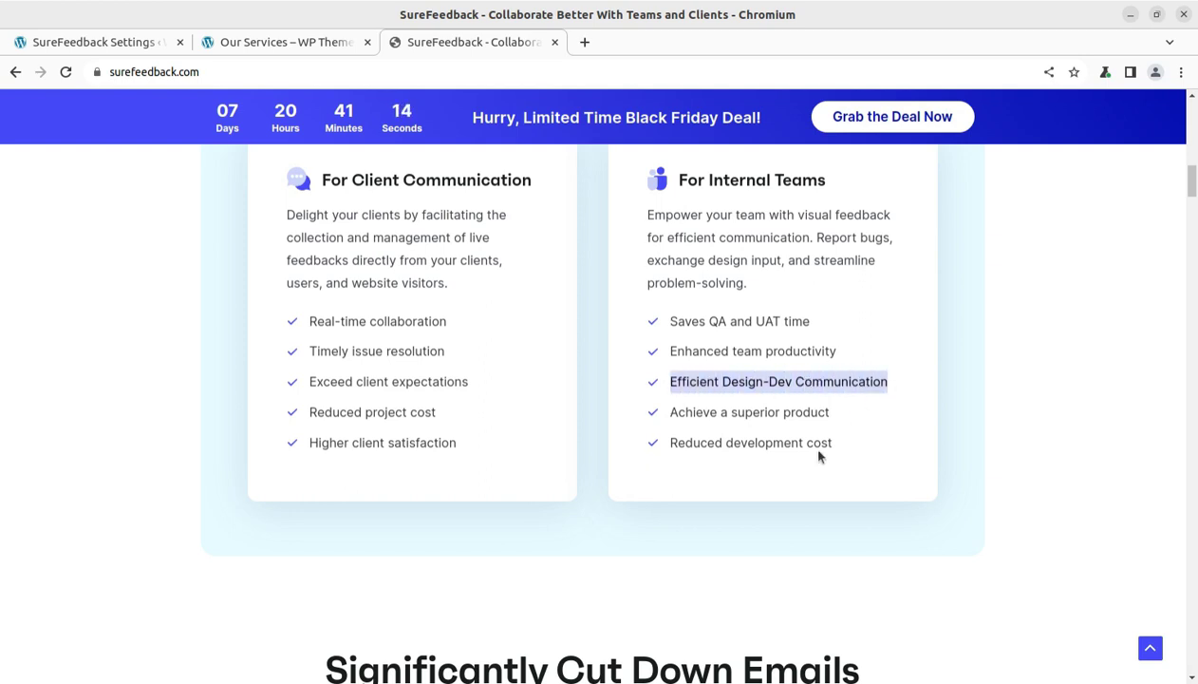
pyautogui.click(683, 415)
pyautogui.moveTo(683, 415); pyautogui.dragTo(825, 409)
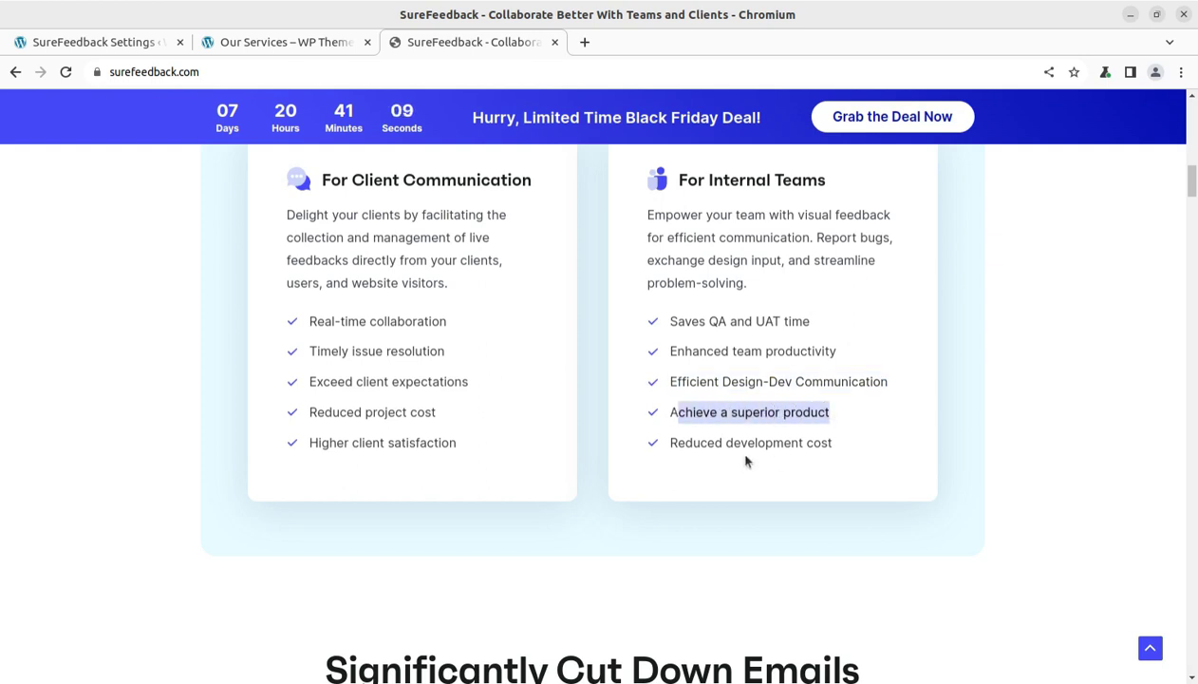
# Highlight the heading about cutting down emails and video calls, and read the Multiplatform, Explain Visually and Seamless Collaboration cards
pyautogui.scroll(-3, 746, 460)
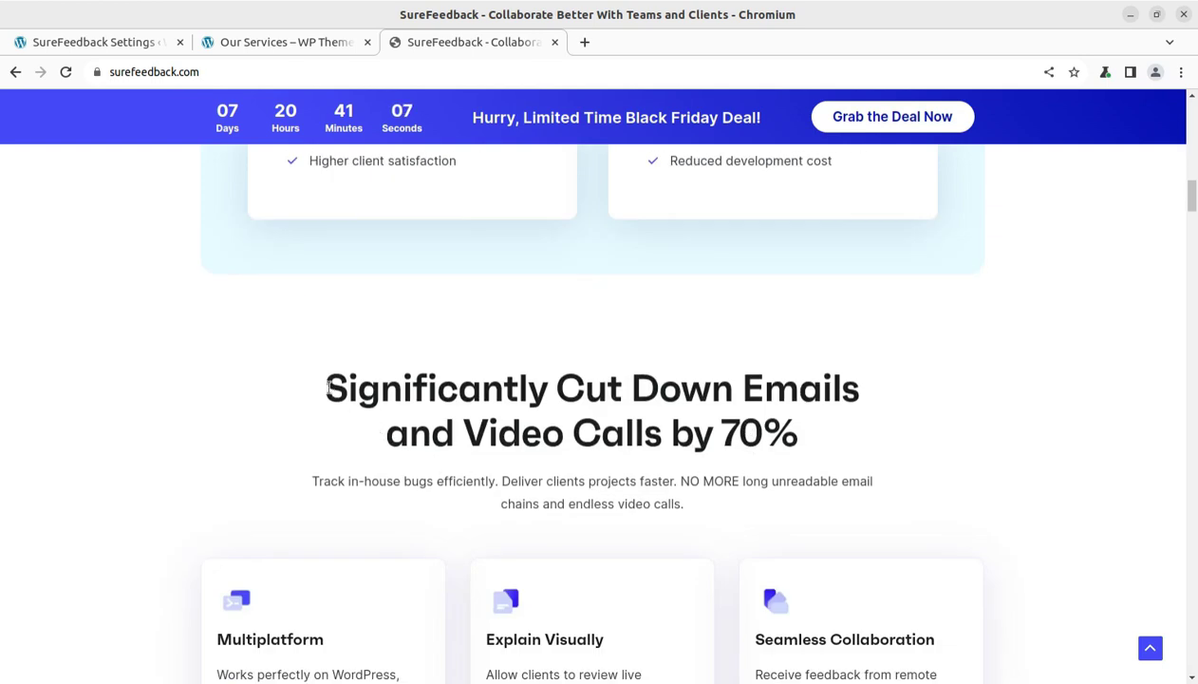
pyautogui.moveTo(325, 388); pyautogui.dragTo(796, 430)
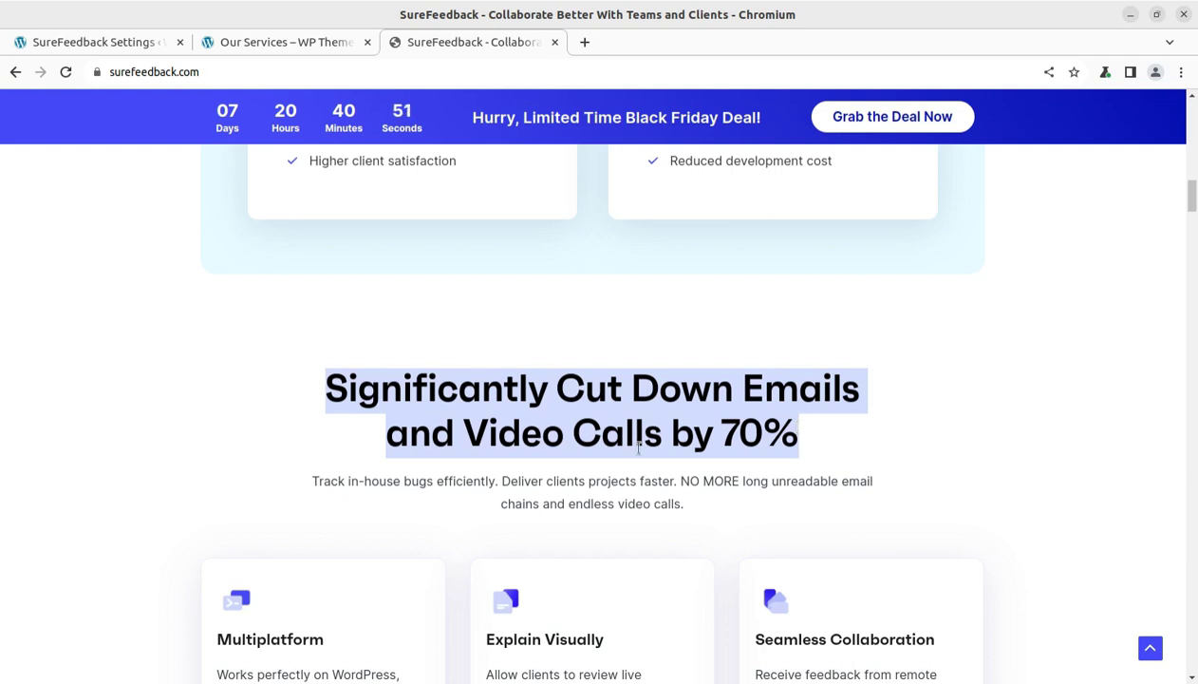
pyautogui.click(280, 376)
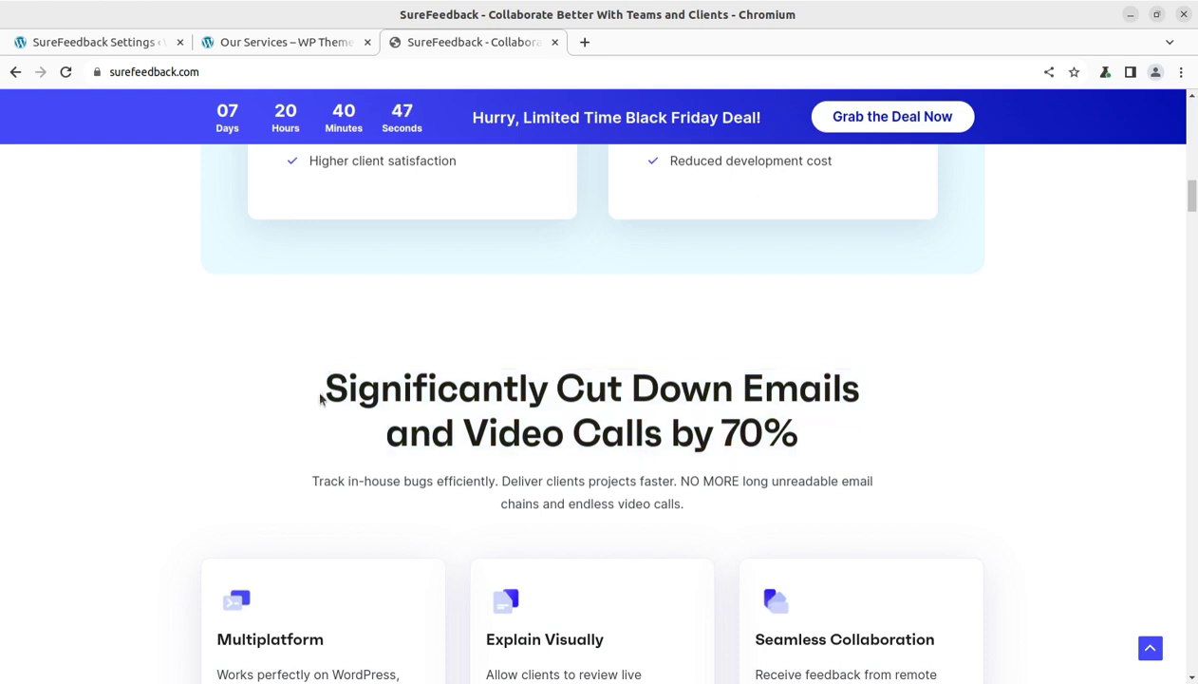
pyautogui.scroll(-3, 404, 526)
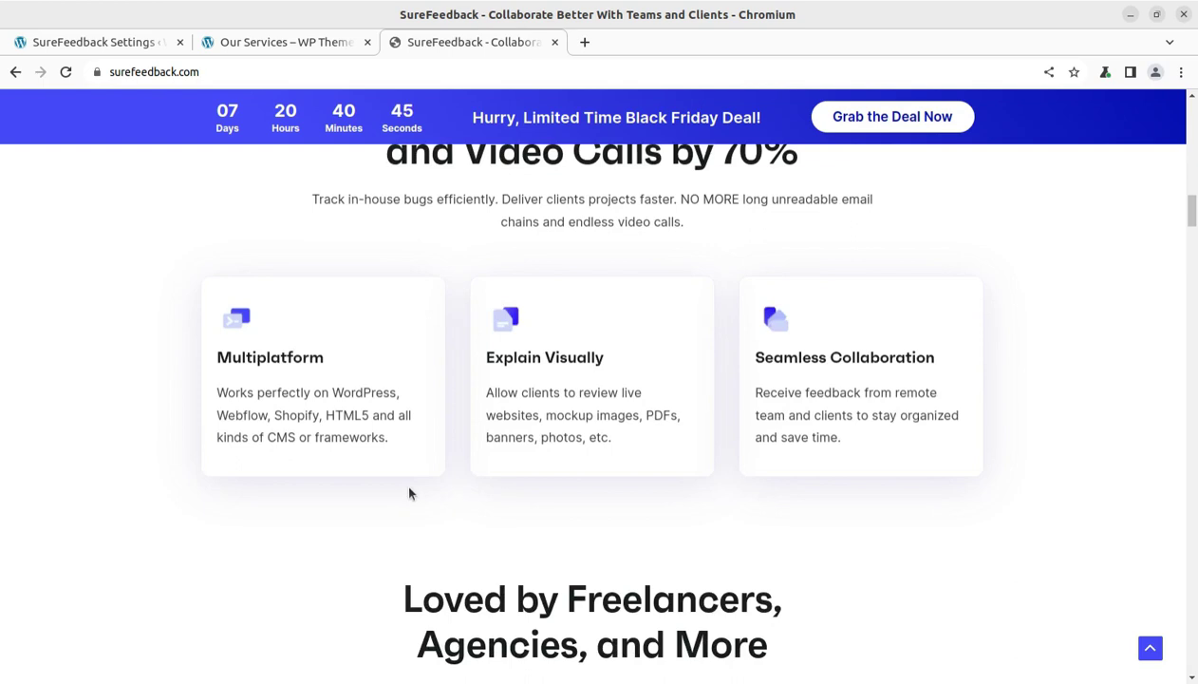
pyautogui.scroll(1, 409, 491)
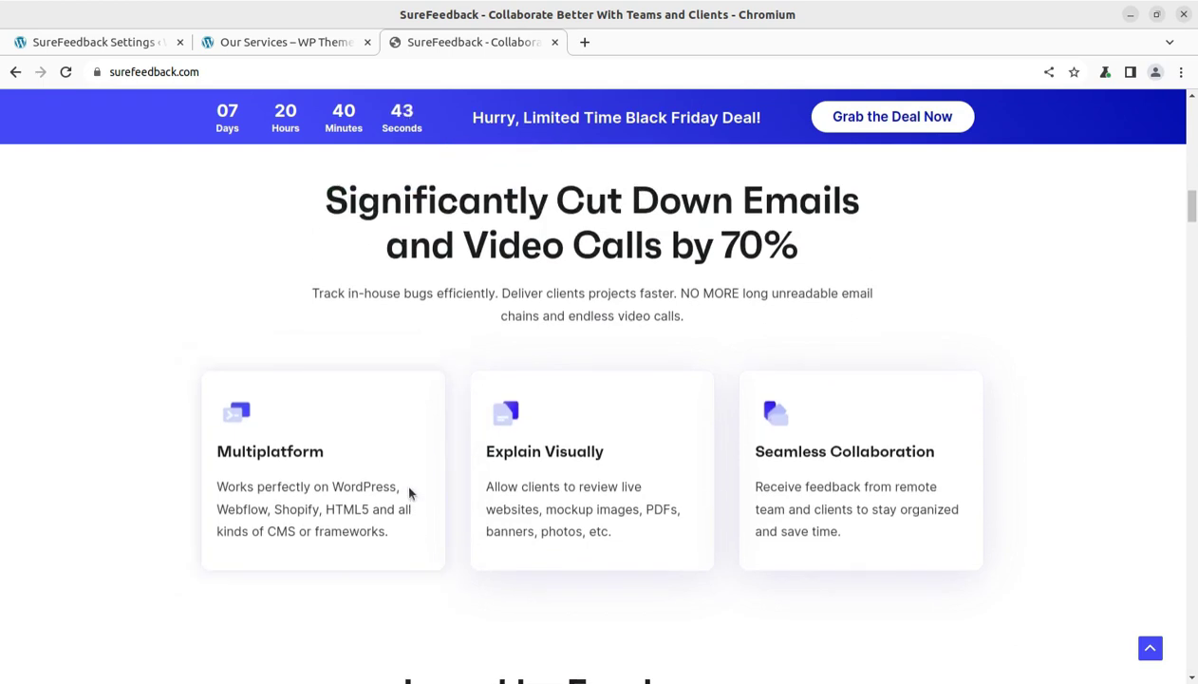
pyautogui.scroll(-2, 409, 491)
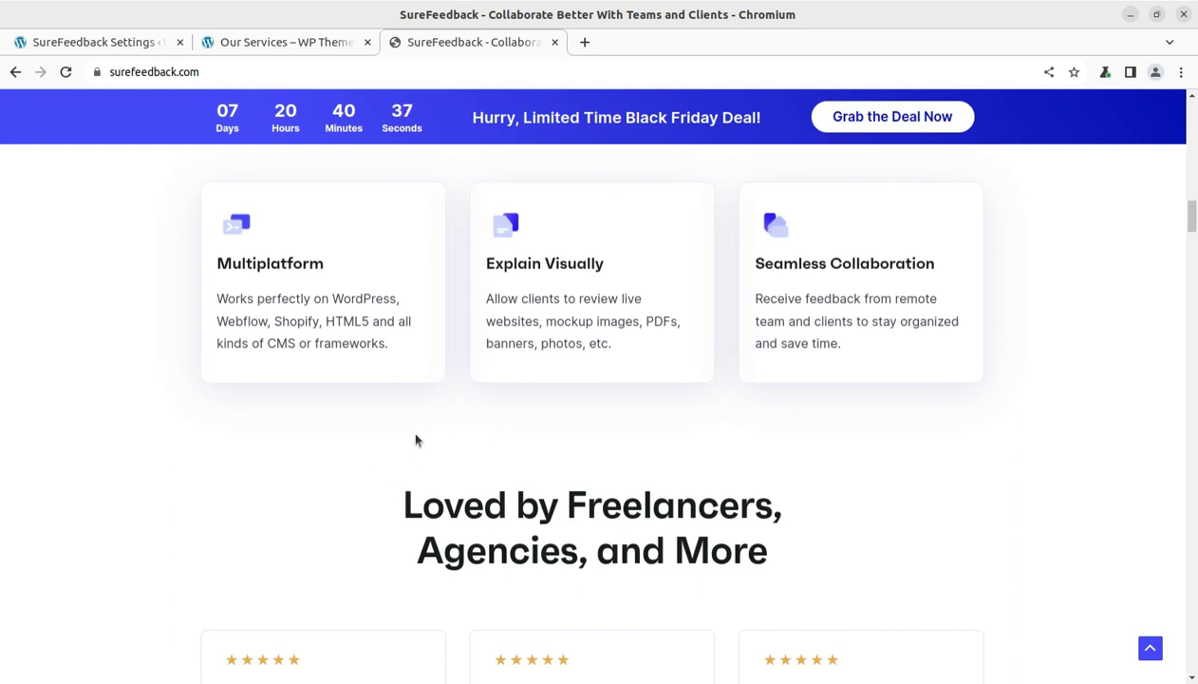
# Return to the SureFeedback settings in WordPress and review the Customize options through to the end of the page
pyautogui.click(92, 44)
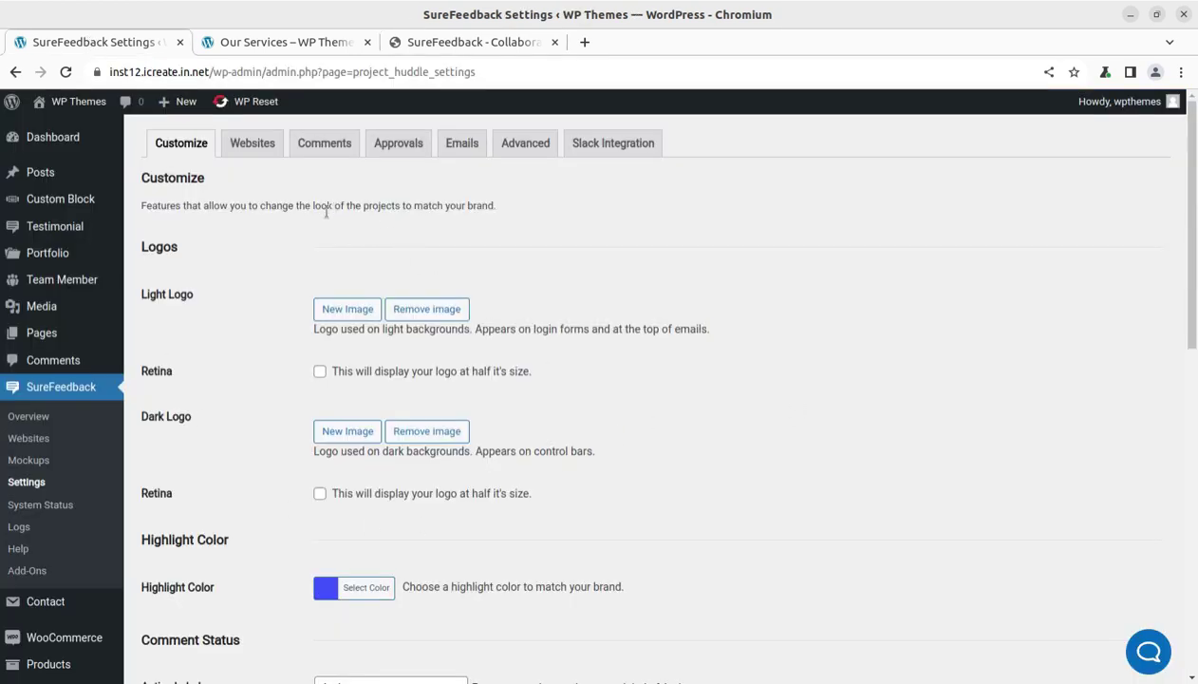
pyautogui.scroll(-3, 302, 464)
pyautogui.scroll(-3, 231, 537)
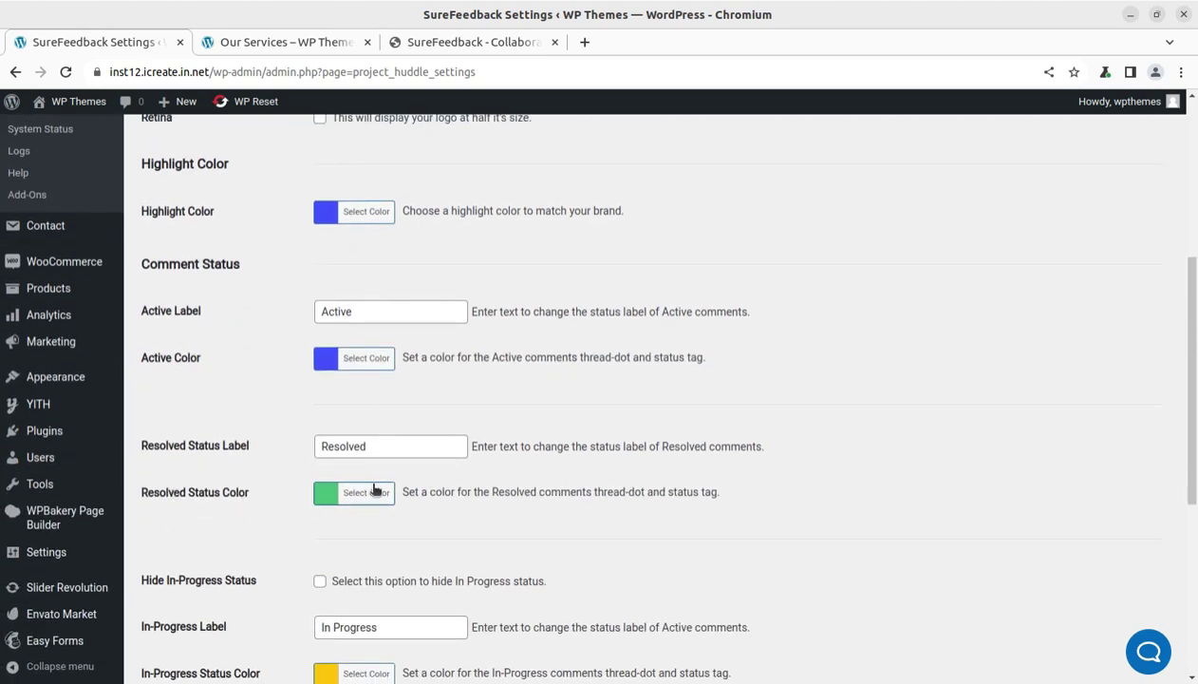
pyautogui.scroll(-6, 380, 480)
pyautogui.scroll(10, 295, 473)
# View the SureFeedback settings for Websites, Comments and Approvals
pyautogui.click(252, 144)
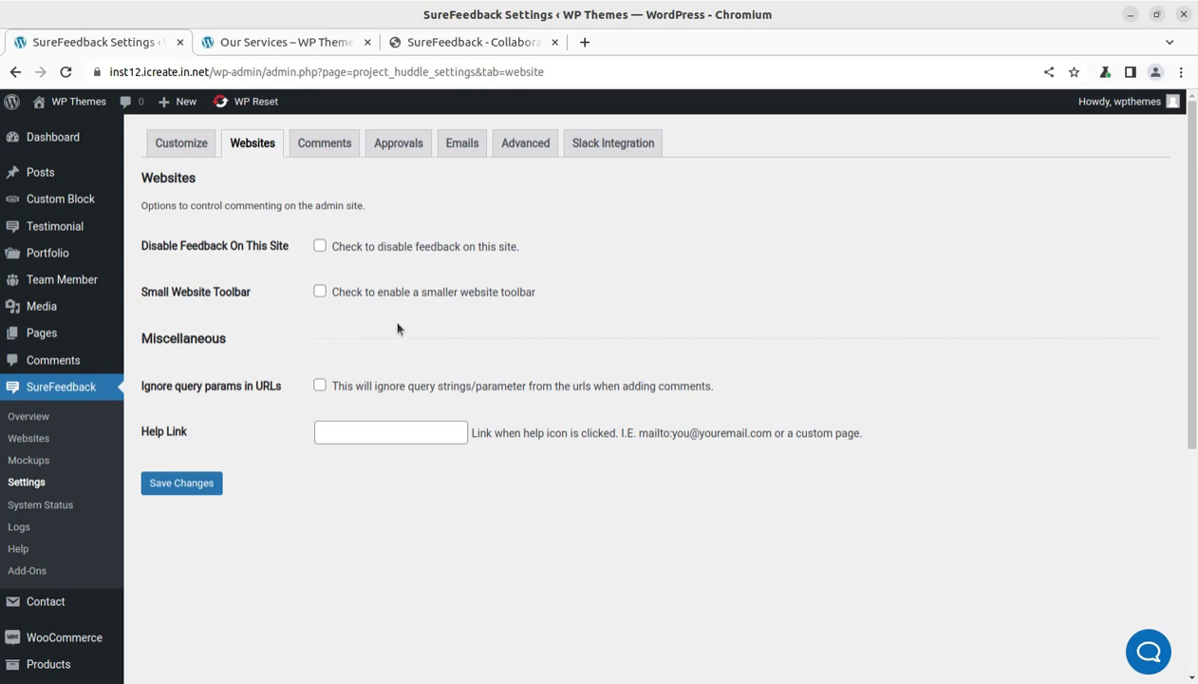
pyautogui.click(332, 150)
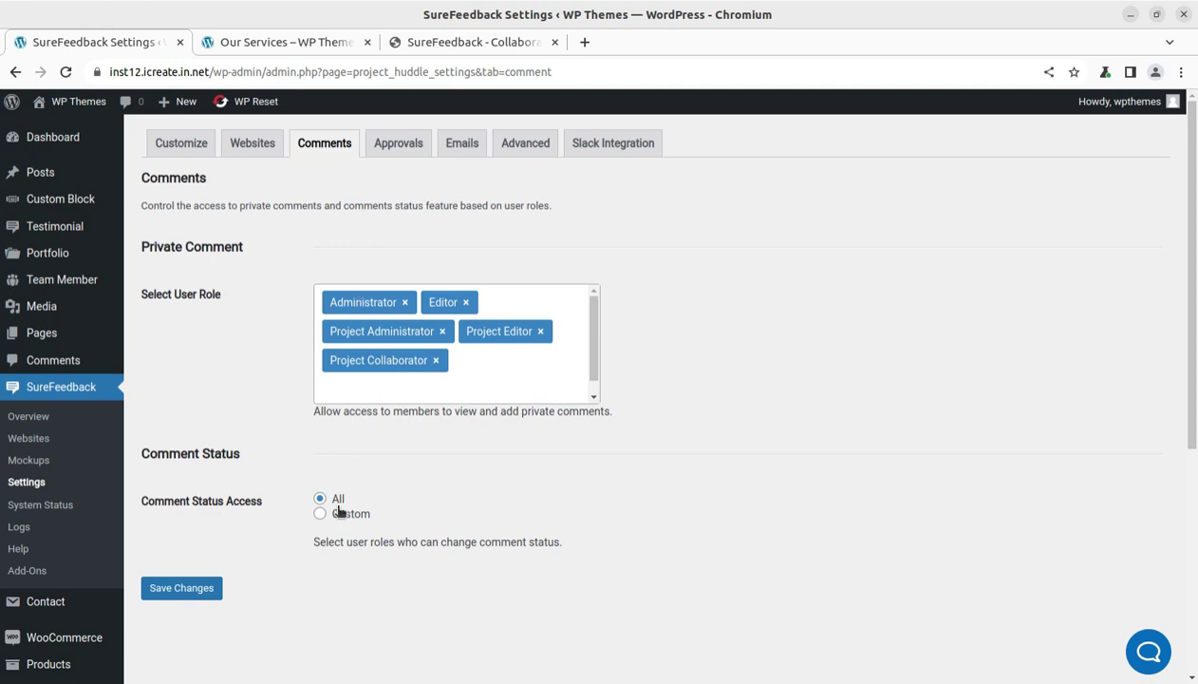
pyautogui.click(407, 152)
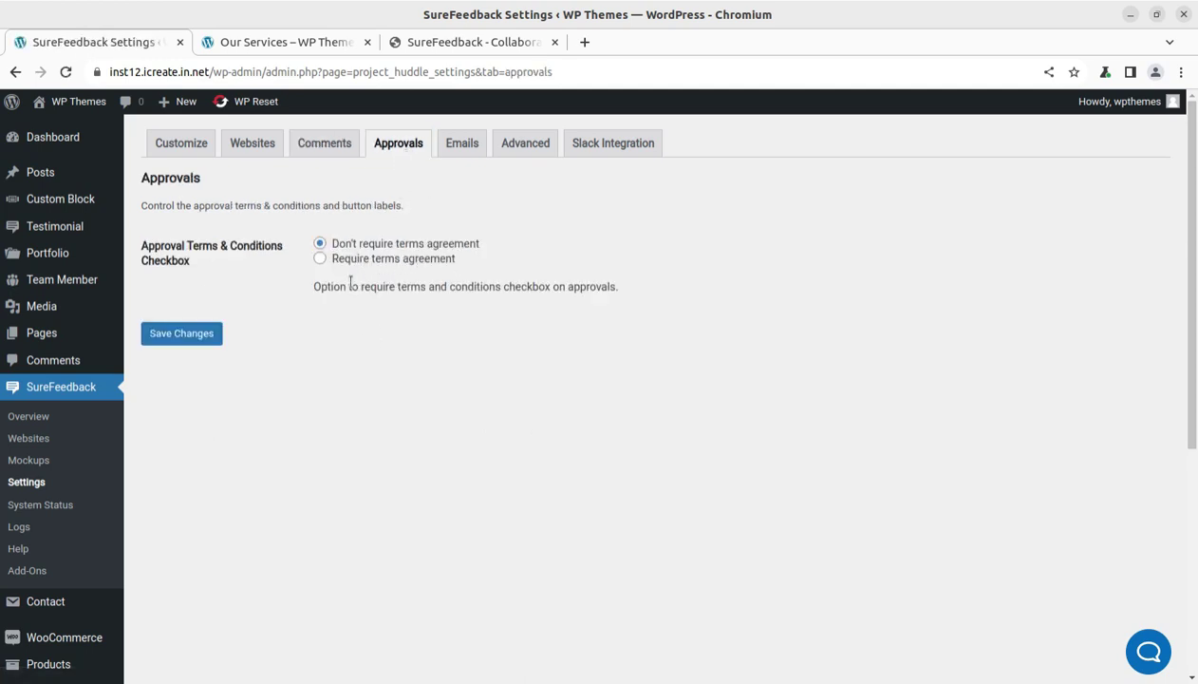
# Review the SureFeedback Emails settings, from the sender details and email frequency through to the reminder emails
pyautogui.click(450, 150)
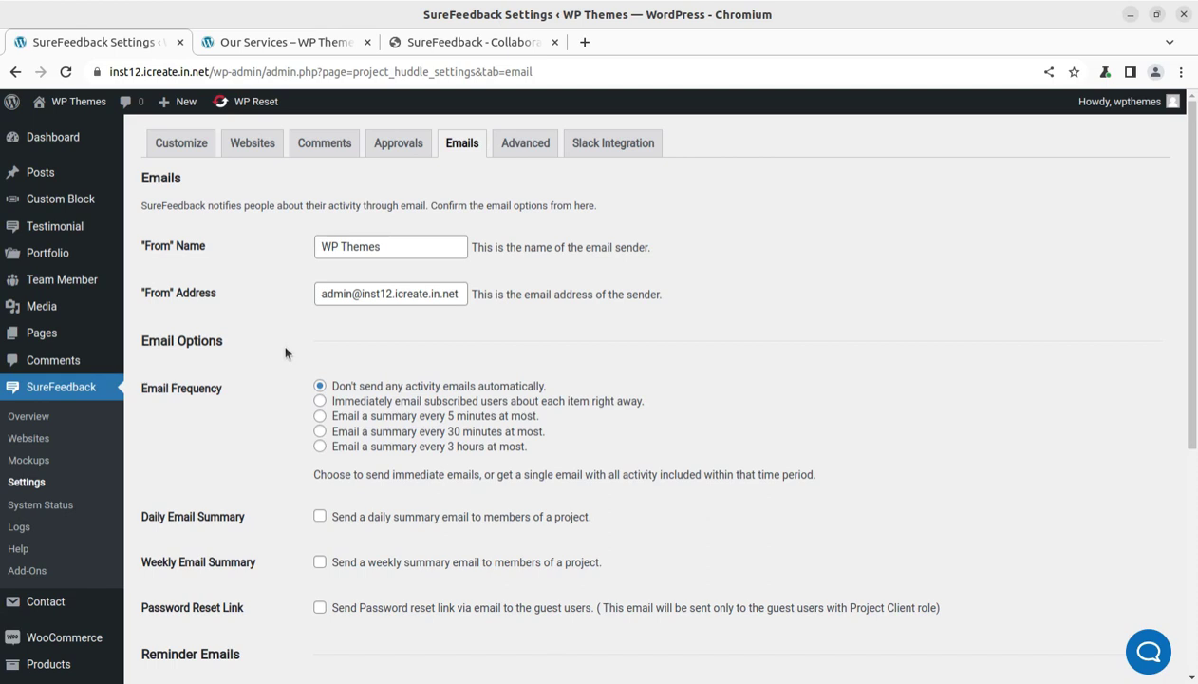
pyautogui.scroll(-4, 559, 437)
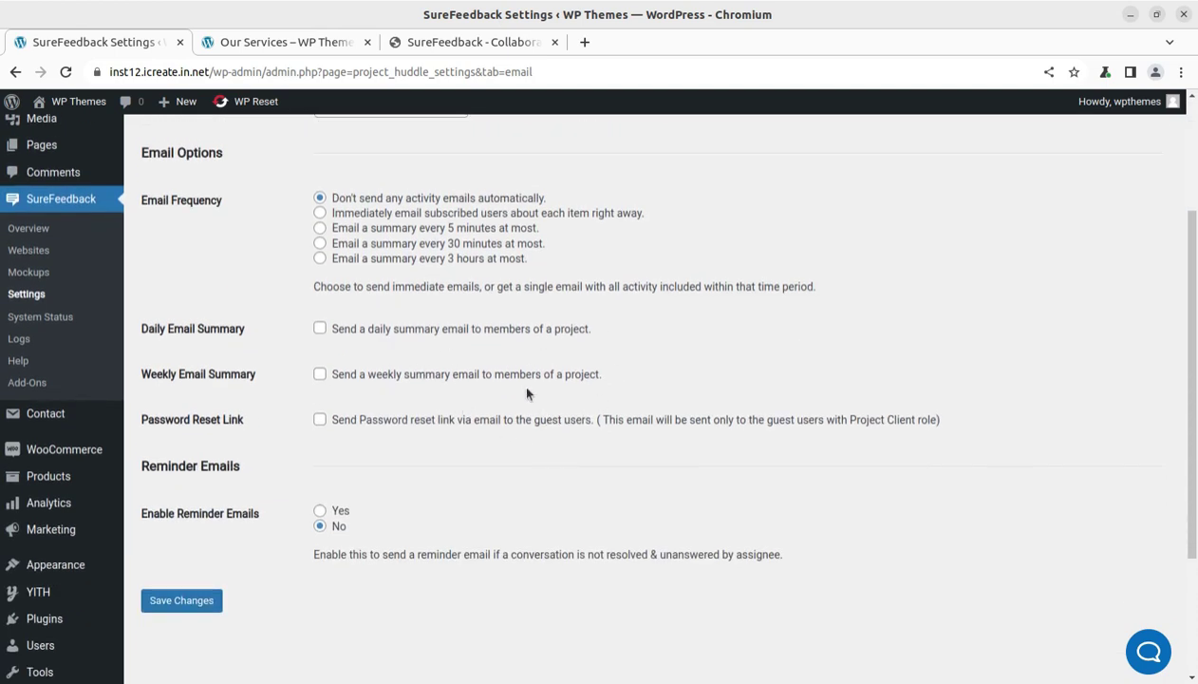
pyautogui.scroll(1, 522, 376)
pyautogui.scroll(2, 522, 376)
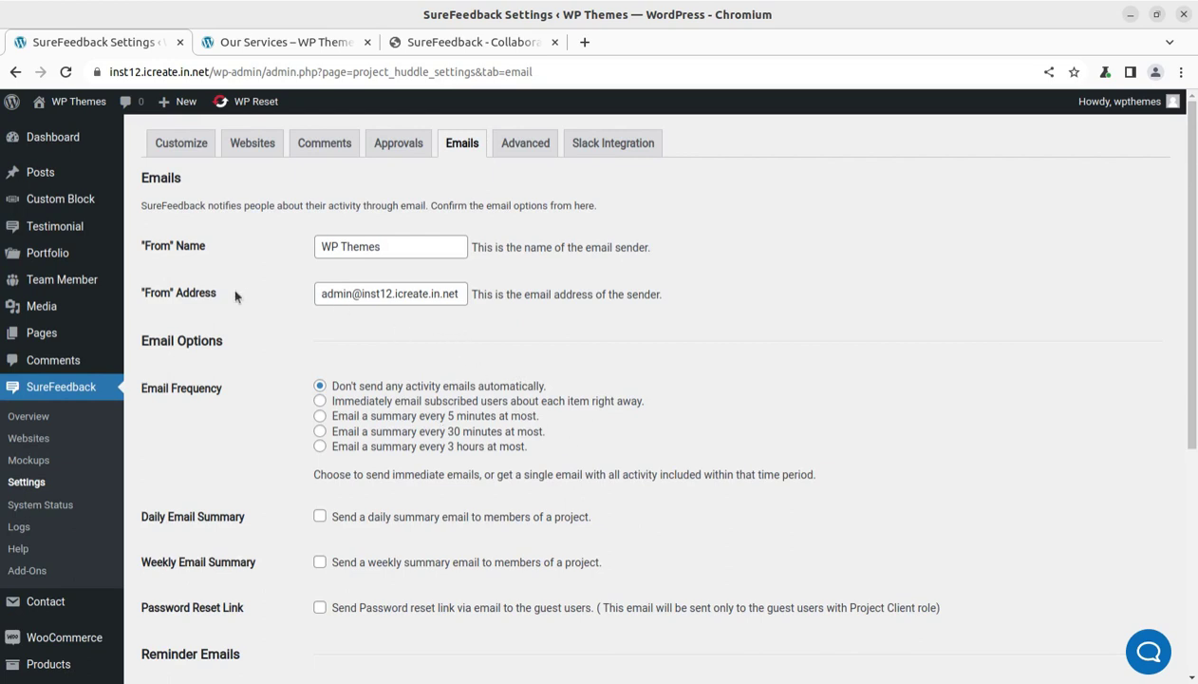
# Review the SureFeedback Advanced settings through to the end of the page, and view the Slack Integration settings
pyautogui.click(496, 152)
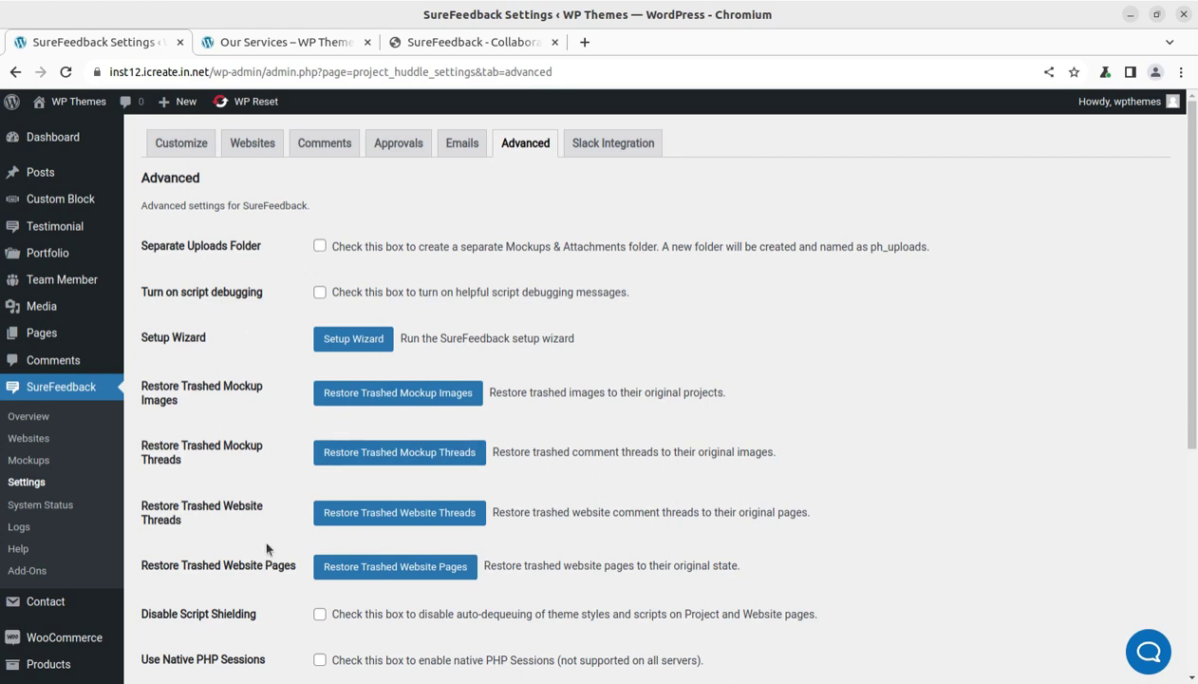
pyautogui.scroll(-1, 278, 465)
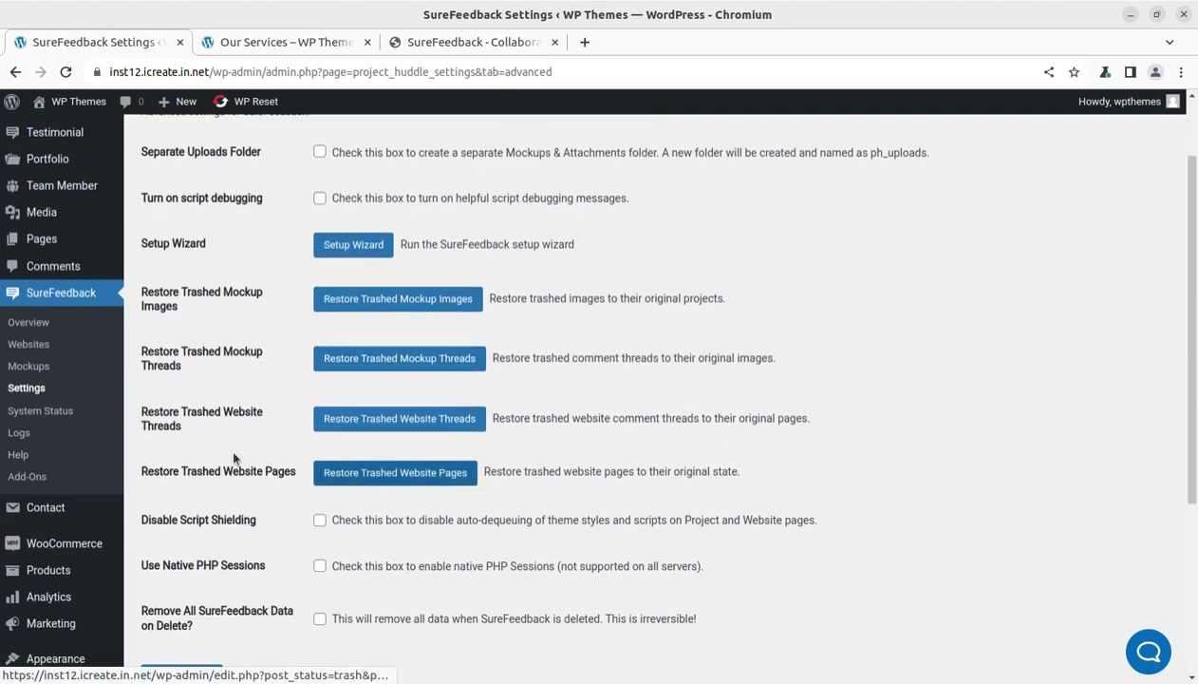
pyautogui.scroll(-2, 363, 516)
pyautogui.scroll(3, 370, 499)
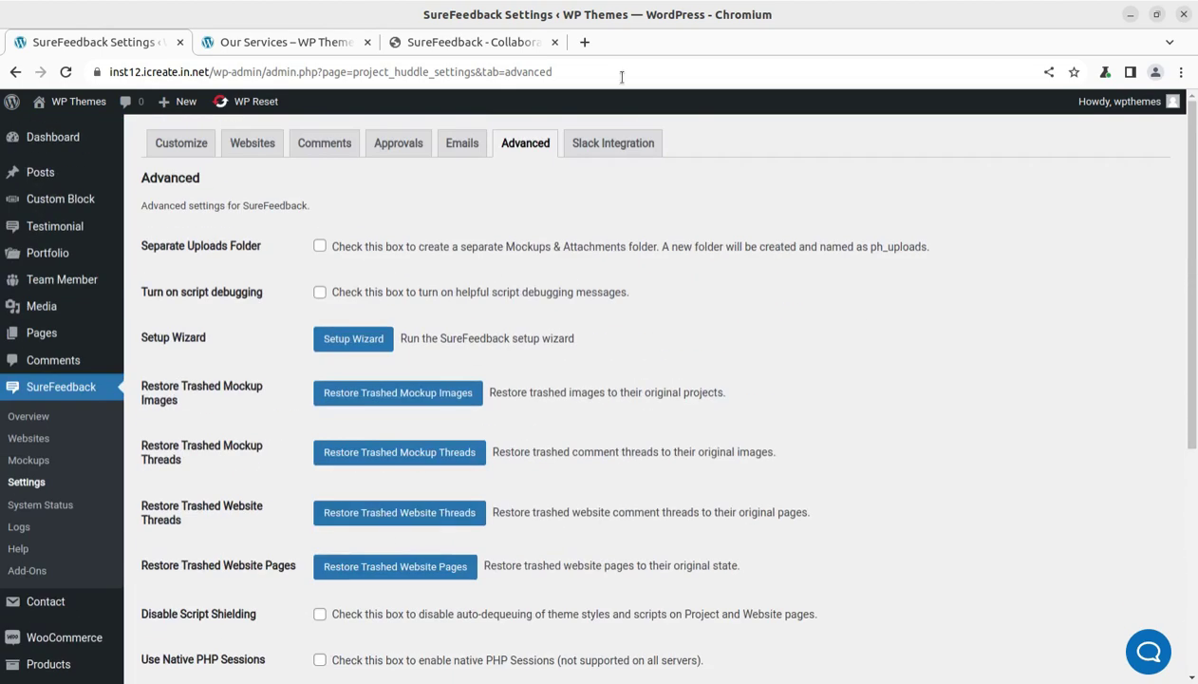
pyautogui.click(594, 148)
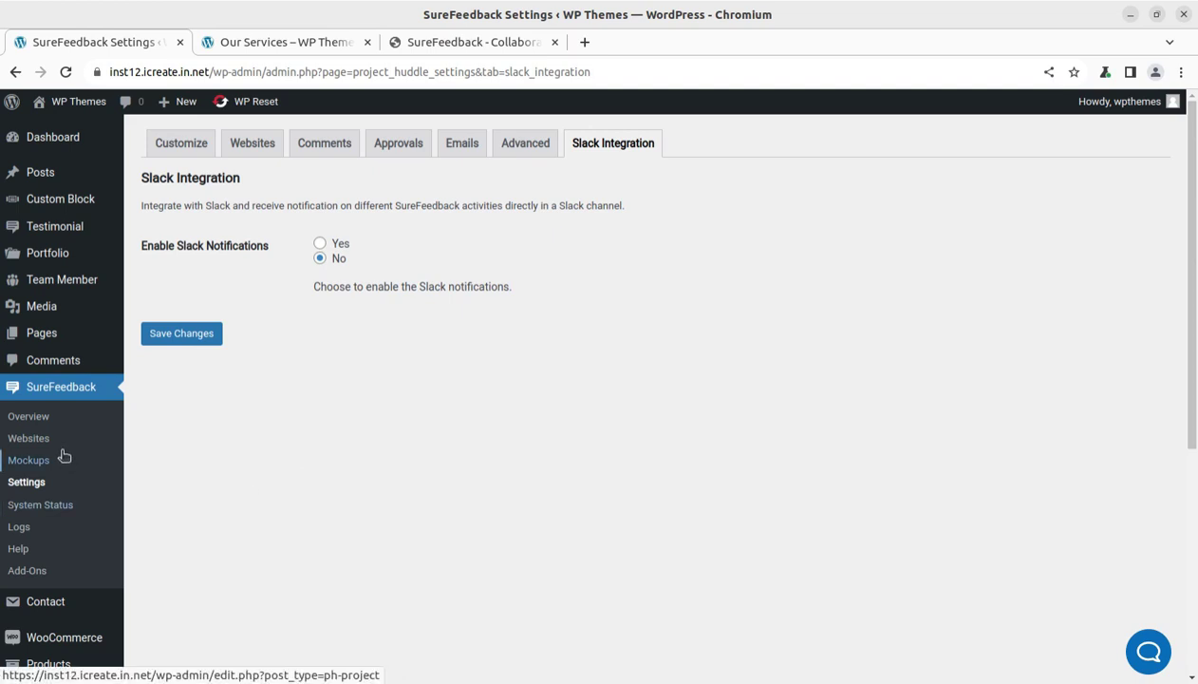
# Return to the SureFeedback product website and show the headline section at the start of its home page
pyautogui.click(463, 46)
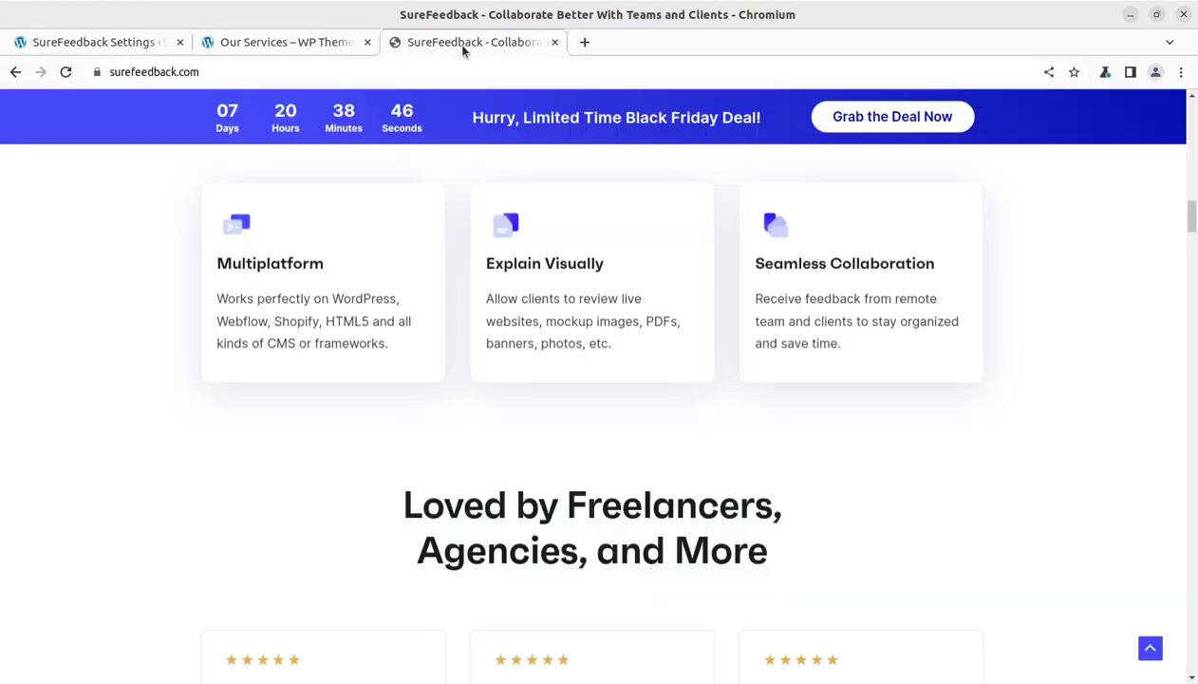
pyautogui.scroll(15, 428, 608)
pyautogui.scroll(5, 428, 620)
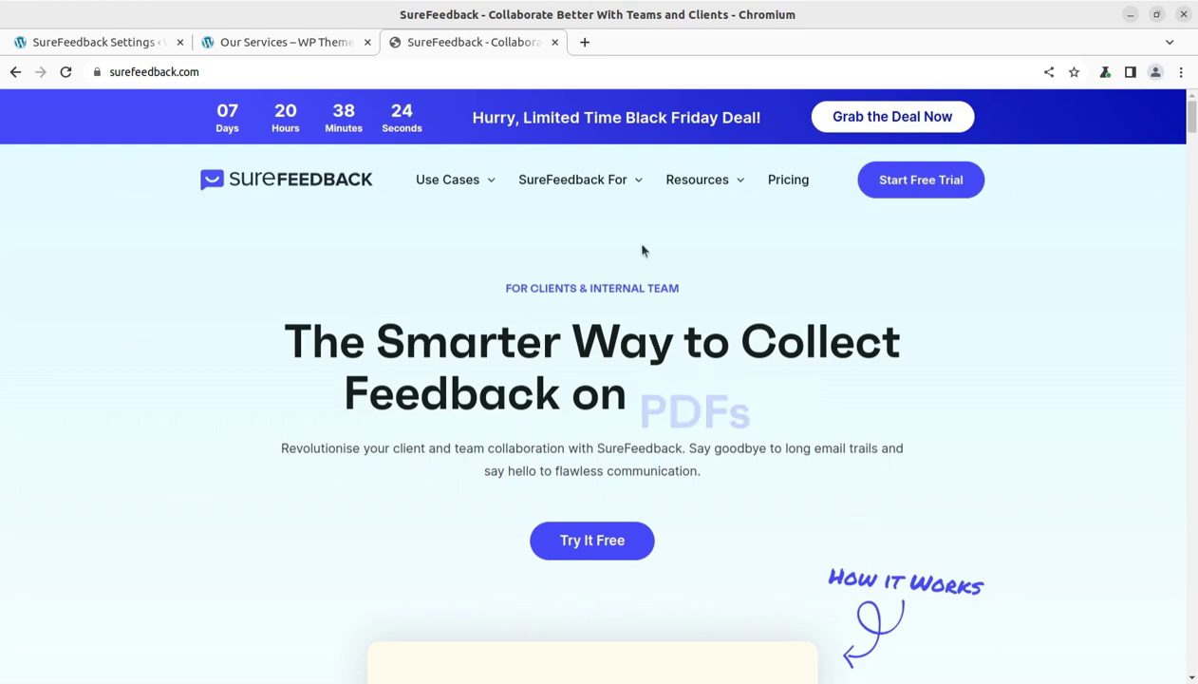
# Return to the Our Services page of the WordPress site, look over its sections and go to the site's home page
pyautogui.click(283, 43)
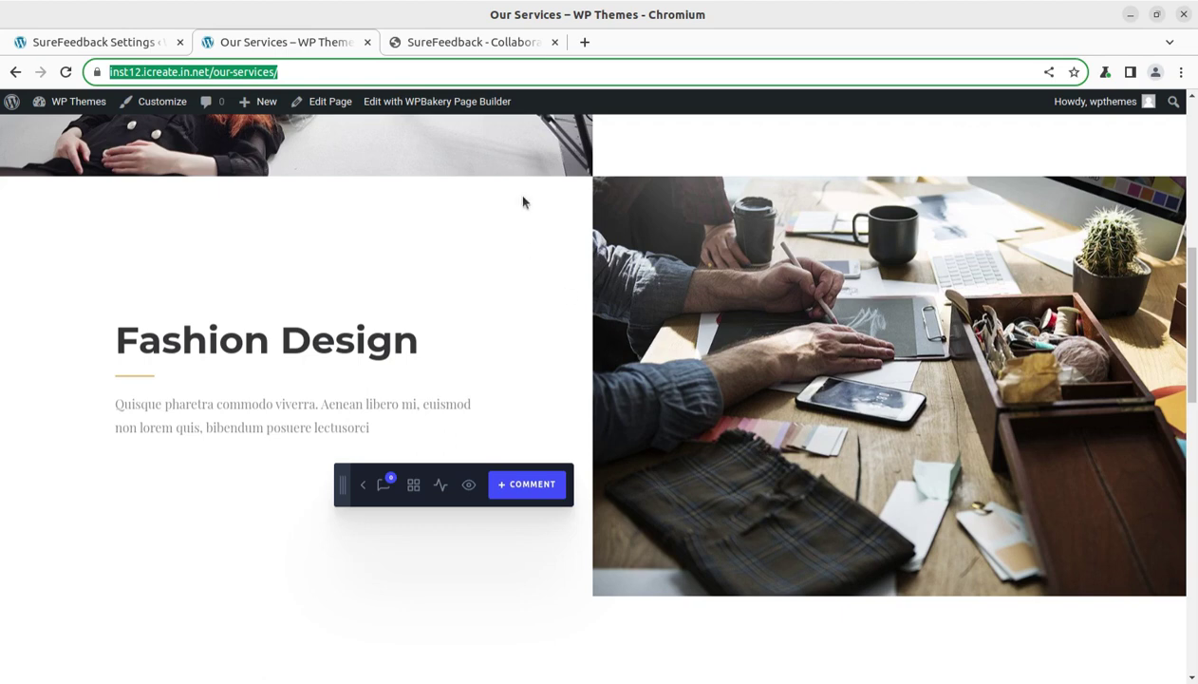
pyautogui.scroll(-2, 548, 503)
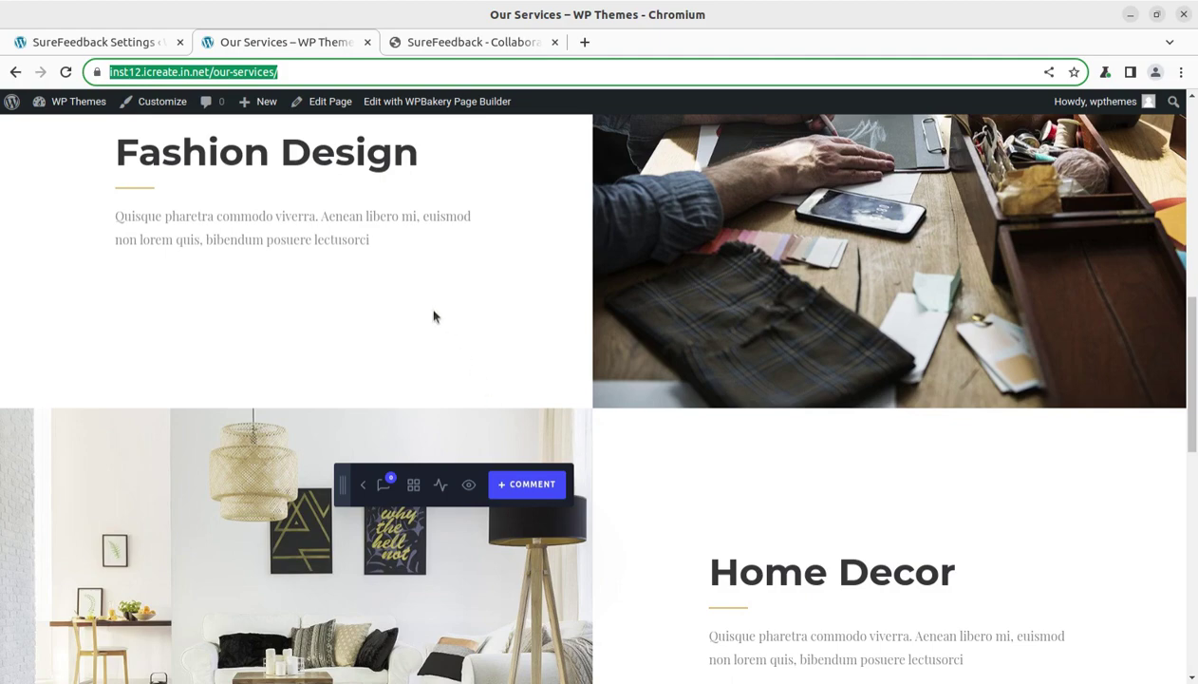
pyautogui.scroll(8, 439, 316)
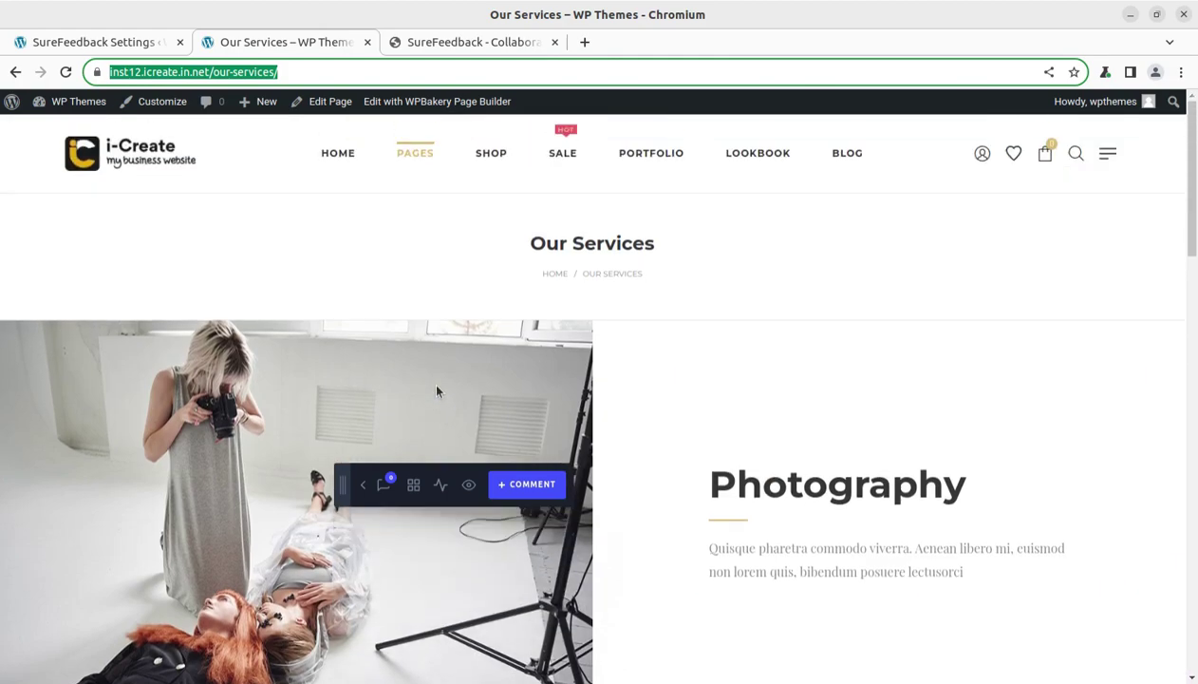
pyautogui.click(155, 159)
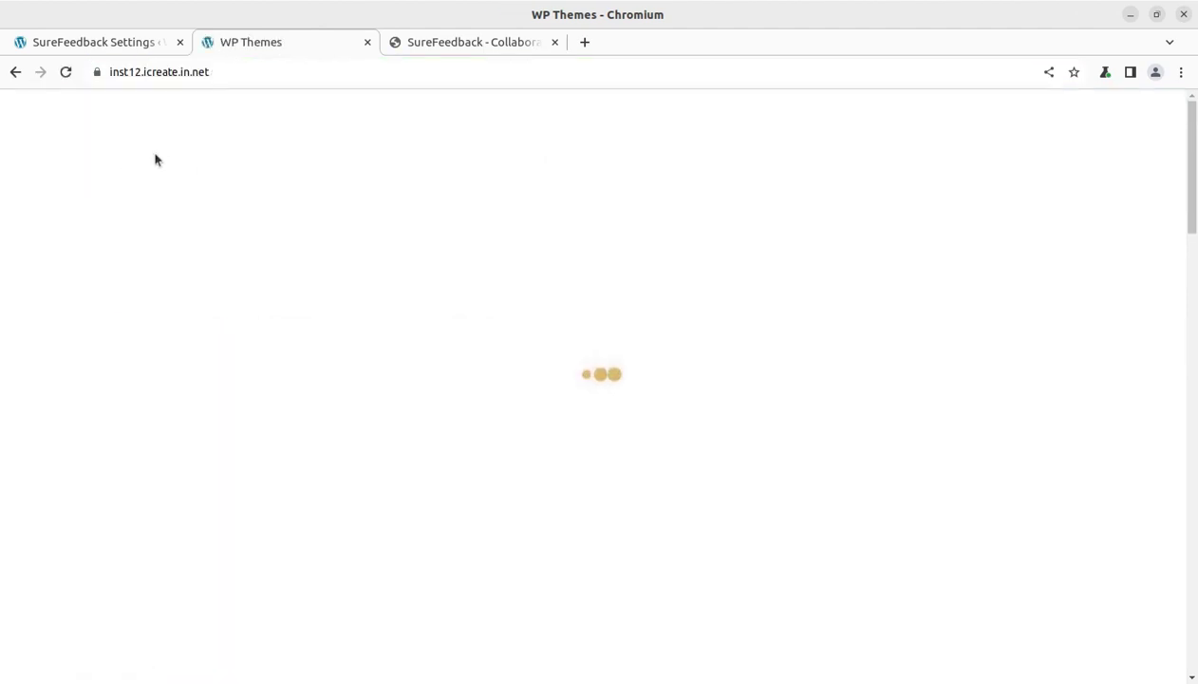